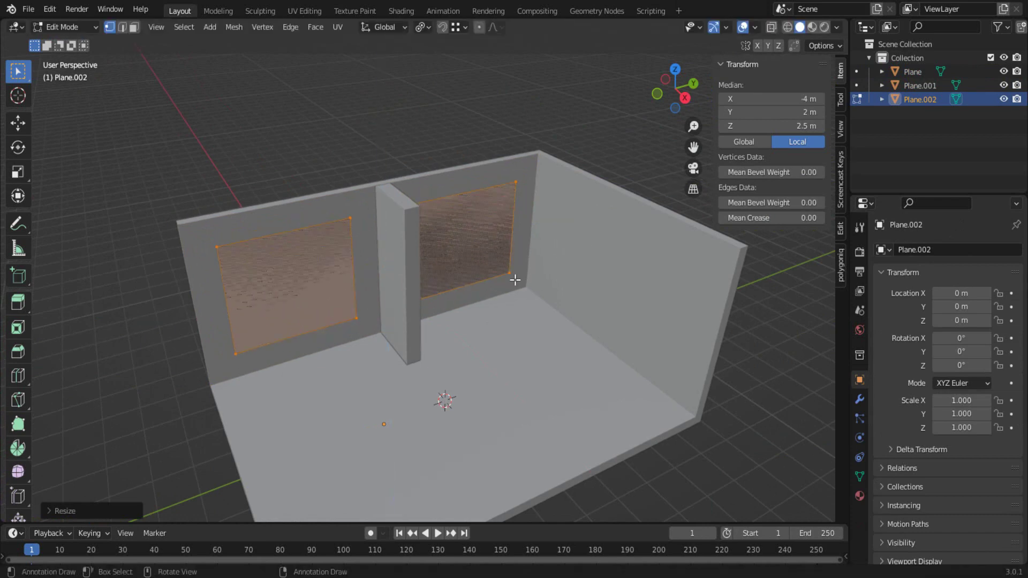
Slide the wall edge into place to shape a window opening, then orbit around the wall
left_click(423, 26)
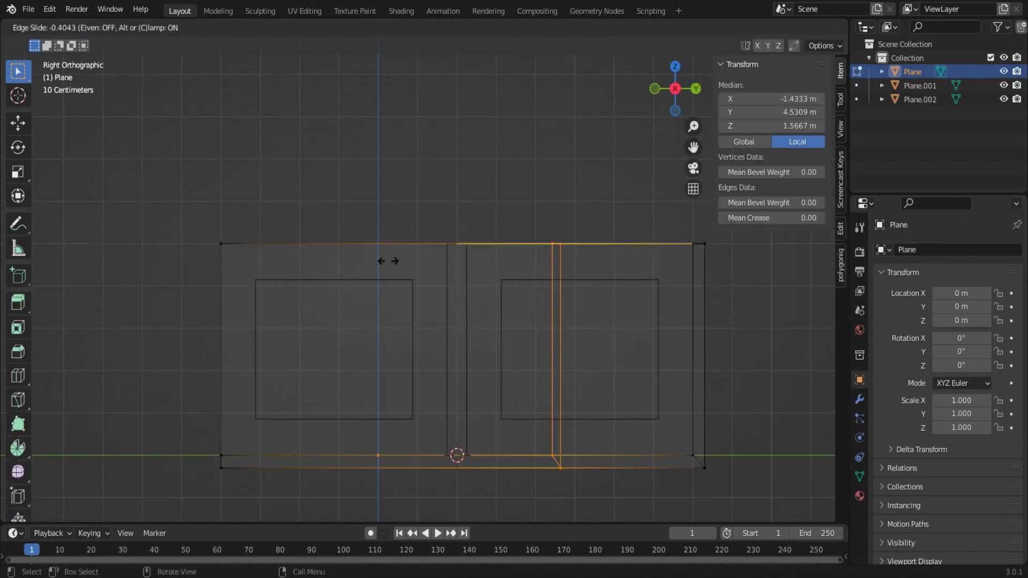
left_click(387, 261)
middle_click_drag(367, 264, 401, 294)
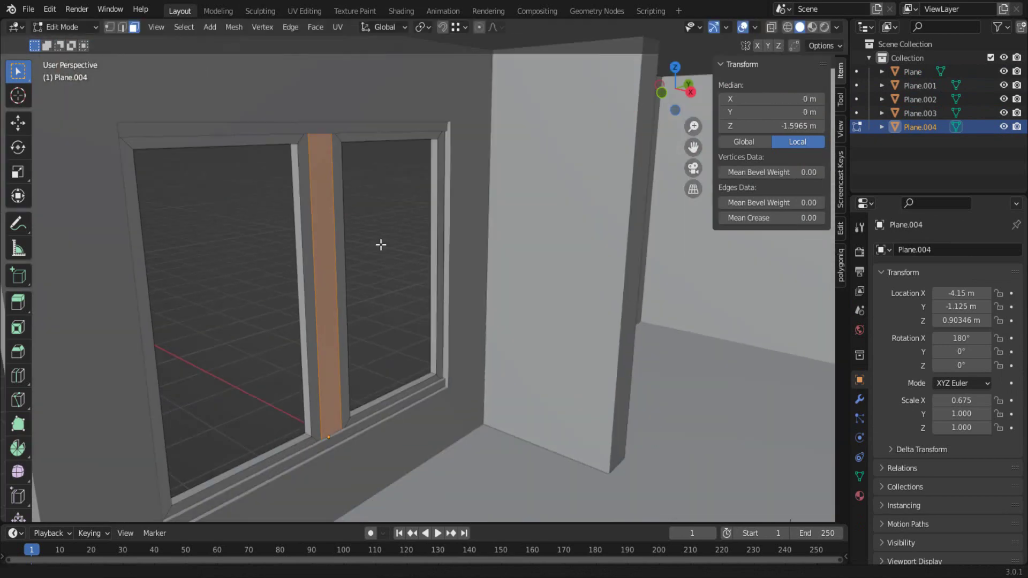
Duplicate the vertical mullion face and separate it as its own window piece
middle_click_drag(381, 245, 358, 267)
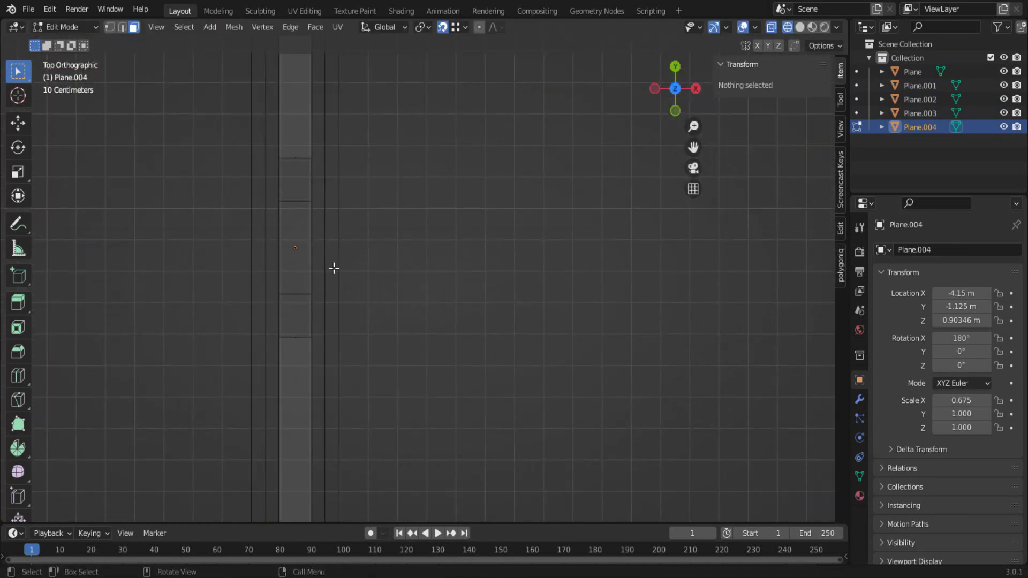
key("KP_1")
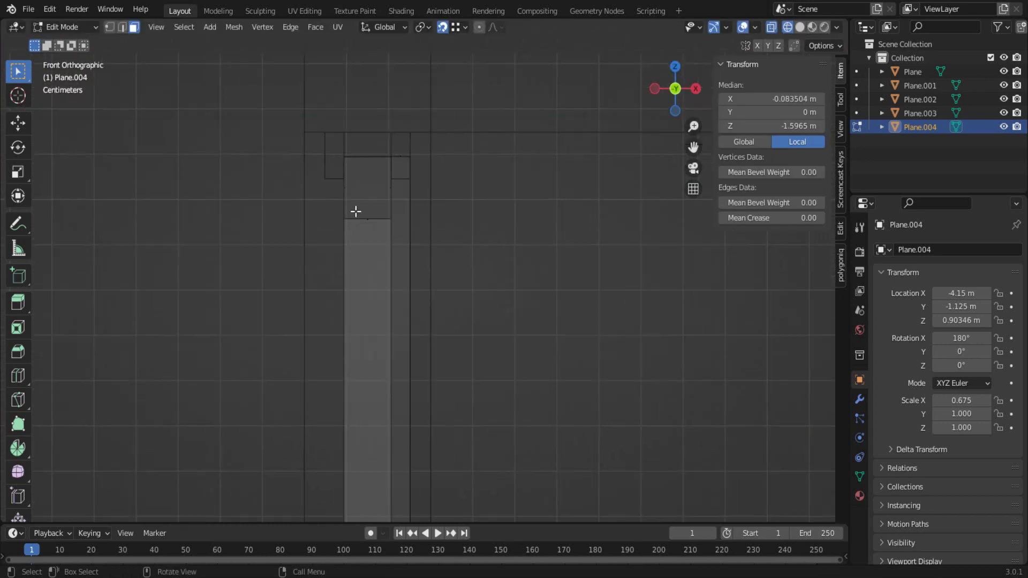
middle_click_drag(356, 211, 490, 356)
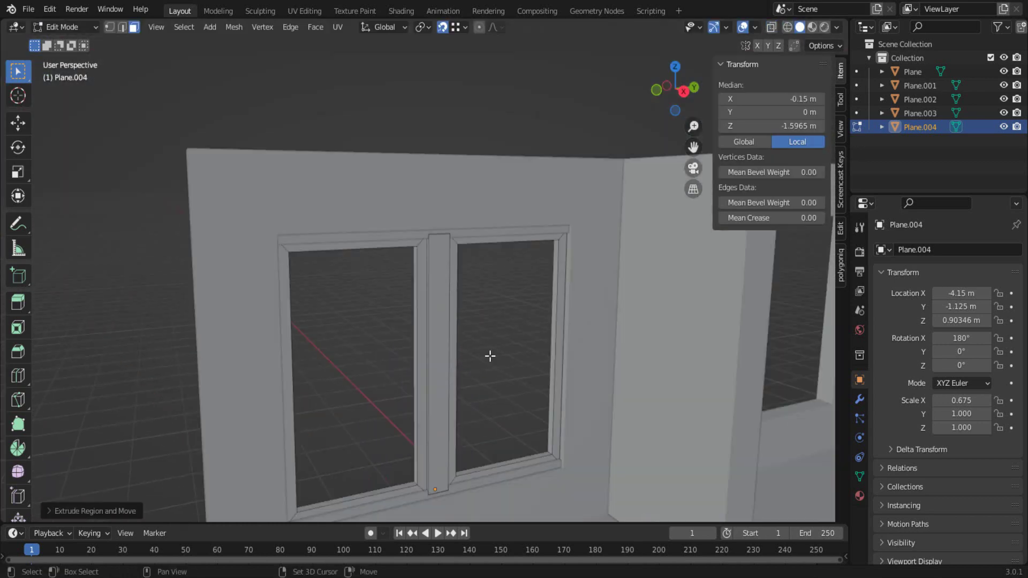
scroll(429, 374, "up", 5)
left_click(440, 372)
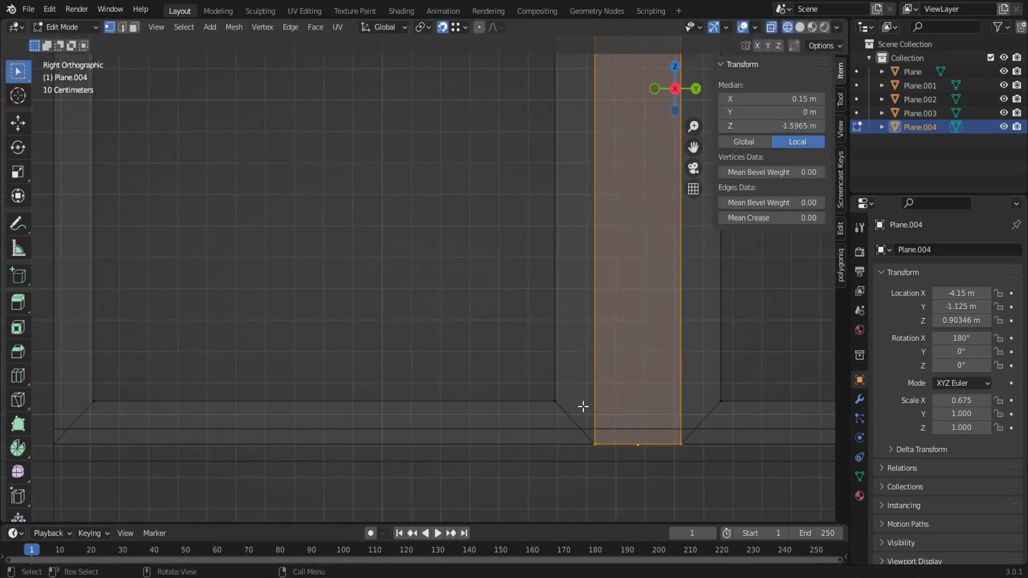
middle_click_drag(610, 406, 509, 292)
scroll(558, 280, "down", 3)
key("Tab")
key("shift+d")
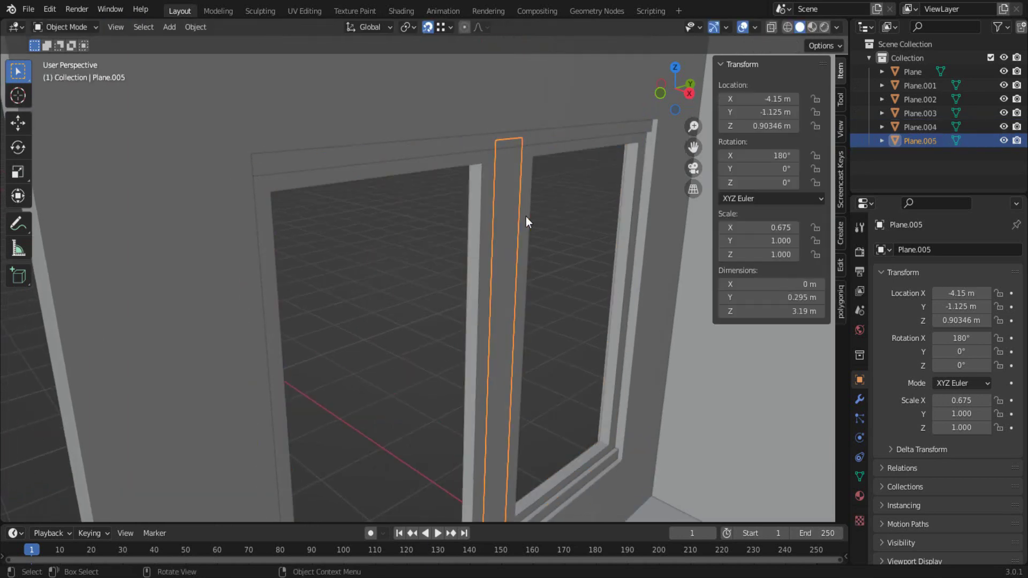
key("KP_1")
key("Tab")
key("1")
Make a copy of the mullion strip shifted sideways along X
key("Tab")
key("shift+d")
key("x")
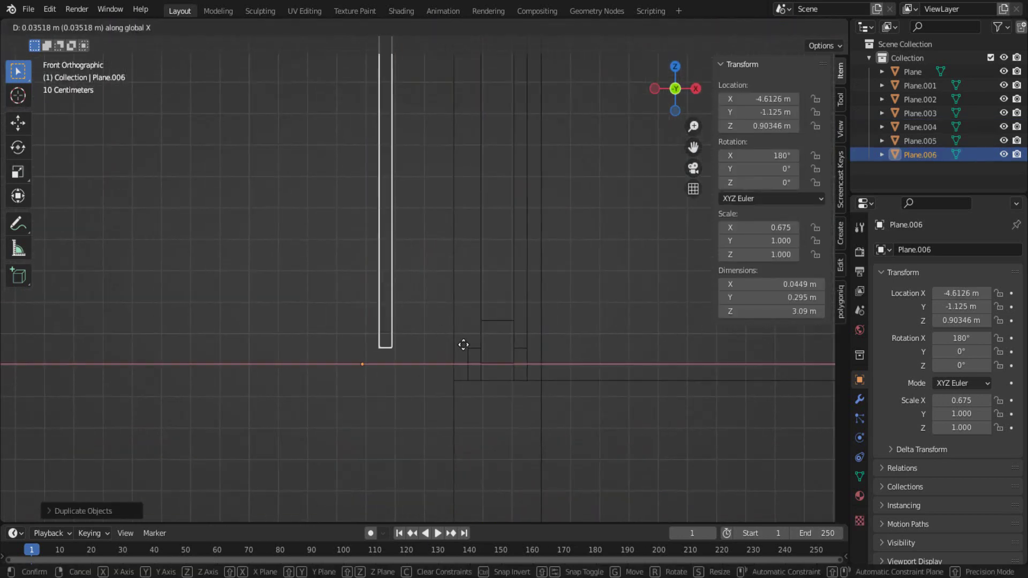
left_click(464, 345)
middle_click_drag(463, 344, 573, 291)
Duplicate the frame faces into a separate sash frame and position it in the opening
key("Tab")
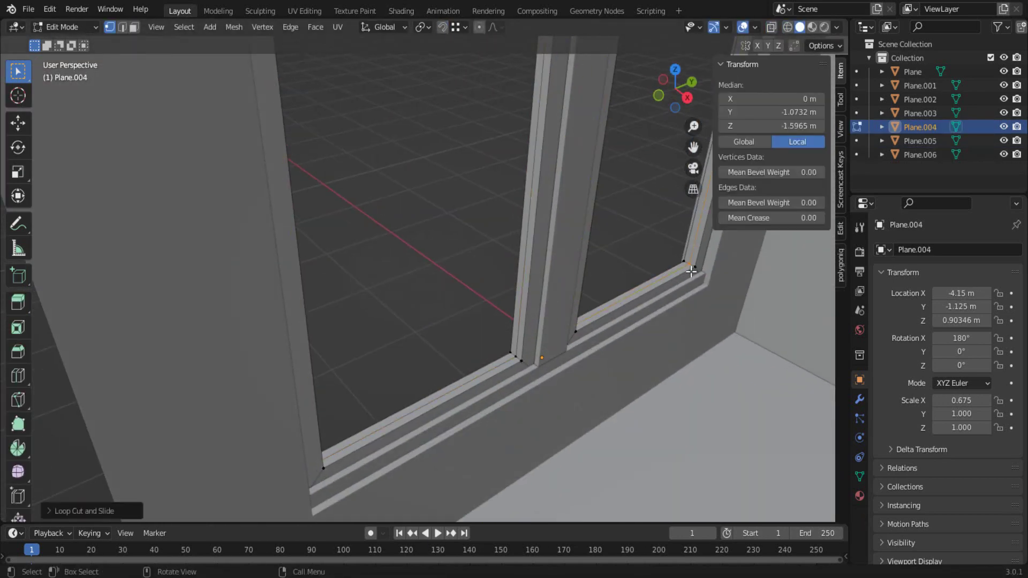
key("2")
middle_click_drag(691, 271, 606, 368)
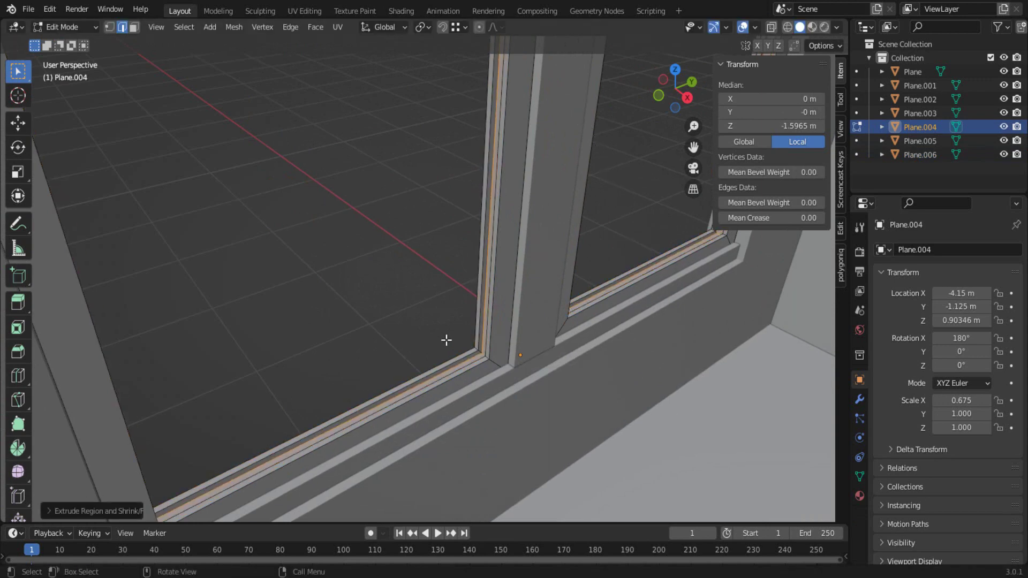
key("Tab")
key("shift+d")
key("Escape")
key("Tab")
key("3")
key("KP_3")
key("alt+z")
key("Tab")
scroll(617, 333, "down", 2)
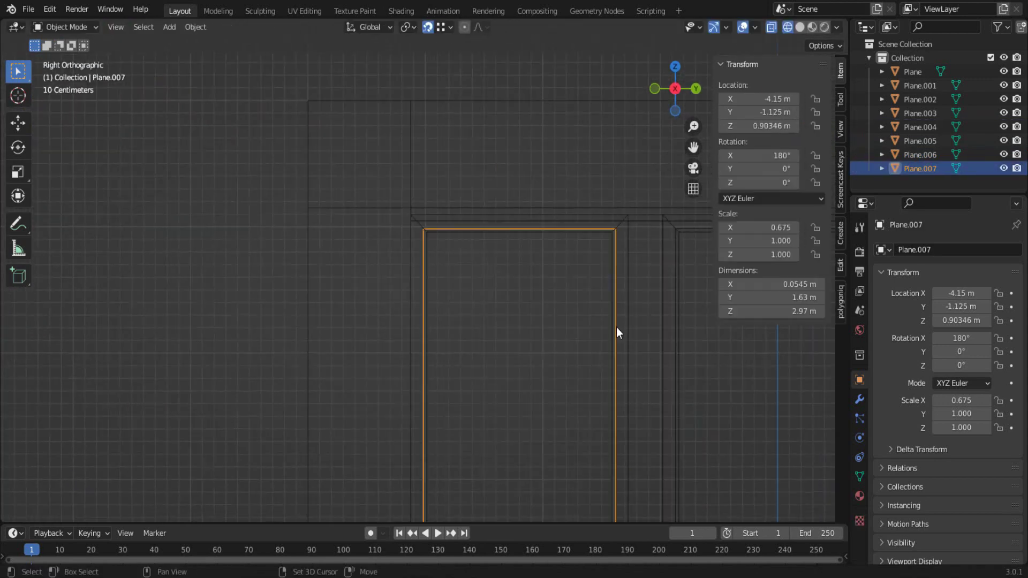
left_click(651, 184)
Set the window pieces' origin and place a duplicate window in the second opening
key("alt+z")
middle_click_drag(651, 184, 509, 367)
scroll(509, 367, "up", 3)
left_click(413, 408, "shift")
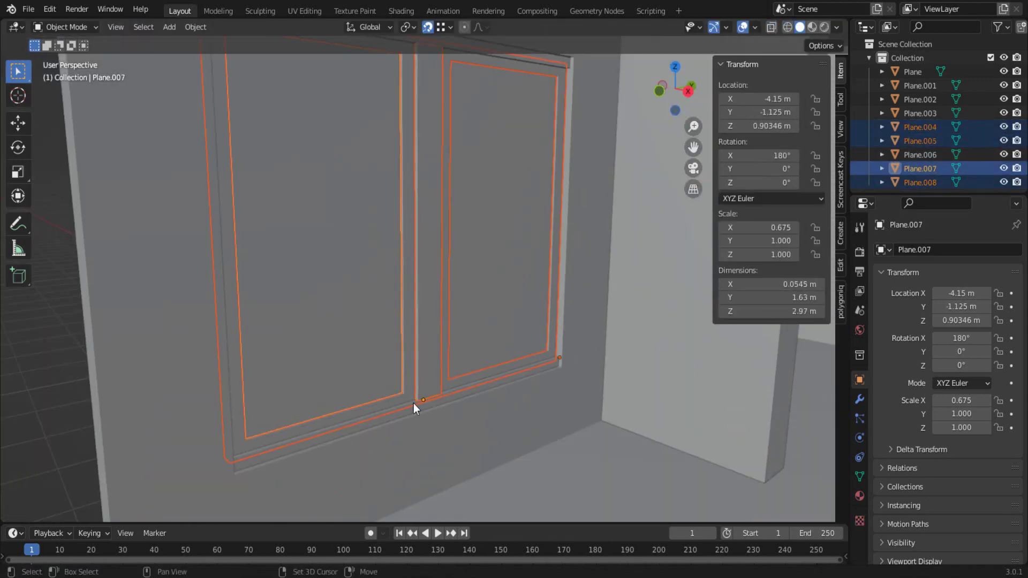
middle_click_drag(413, 408, 489, 92)
key("KP_3")
key("alt+z")
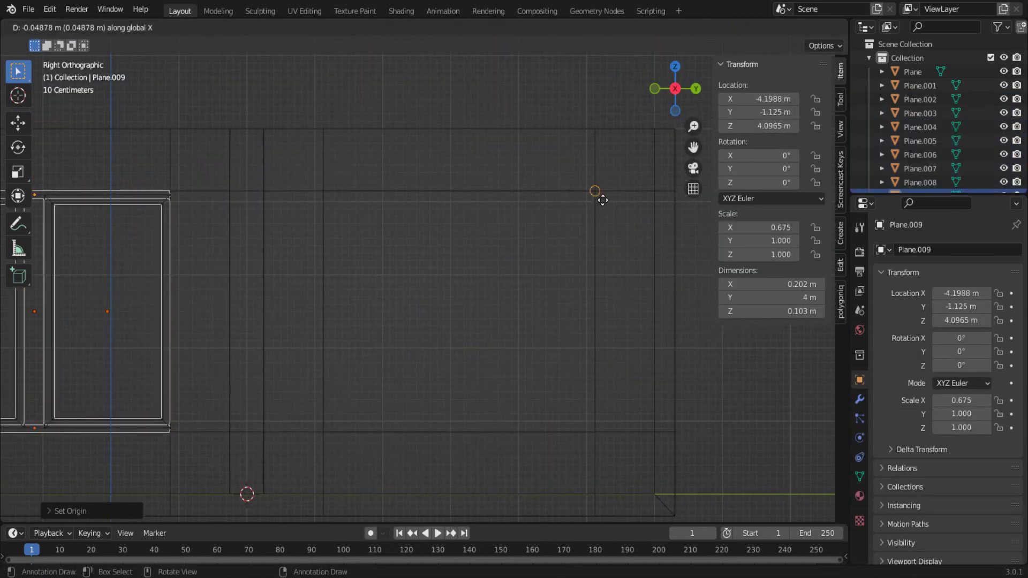
left_click(603, 200)
key("alt+z")
middle_click_drag(603, 199, 333, 227)
Move all the window parts into a new collection named 'Ventanas'
key("alt+a")
mouse_move(131, 282)
middle_mouse_down()
mouse_move(602, 230)
mouse_move(512, 292)
middle_mouse_up()
type("mVentanas")
left_click(478, 329)
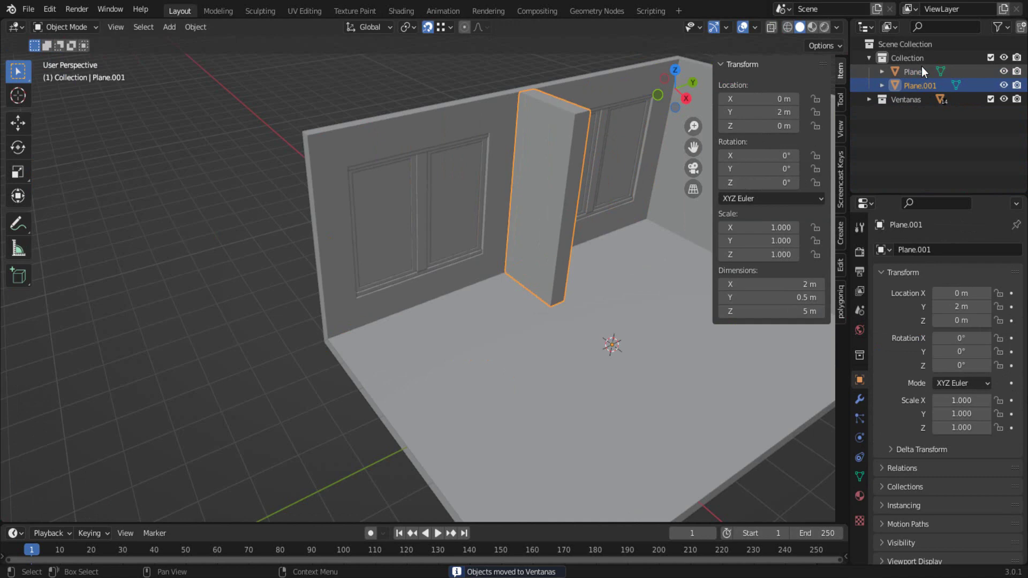
Loop-cut the partition wall and select the thin face at its base
left_click(655, 192)
key("Tab")
key("KP_7")
key("alt+z")
right_click(616, 226)
key("alt+z")
middle_click_drag(616, 226, 540, 380)
left_click(540, 380)
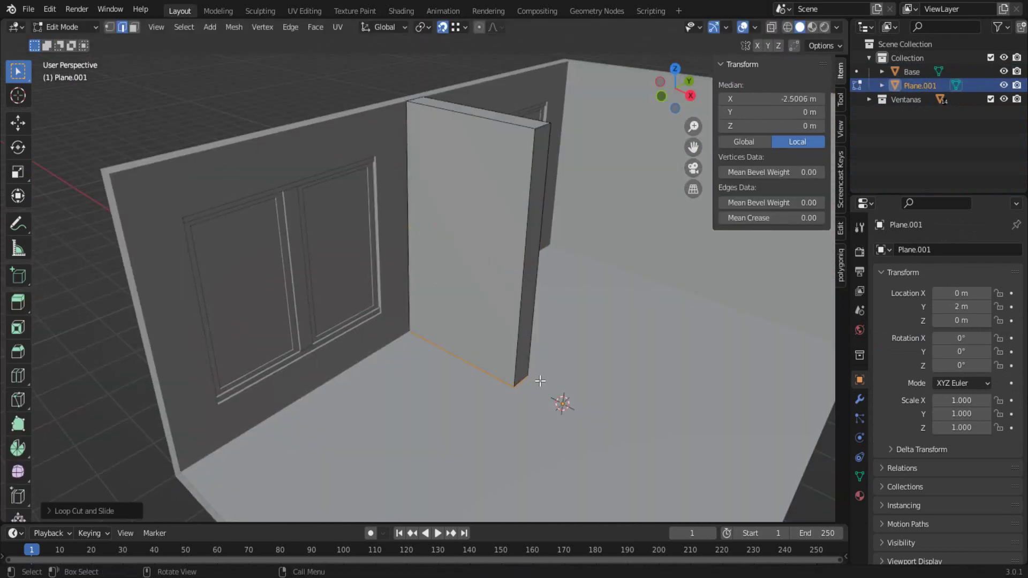
key("3")
left_click(463, 116)
middle_click_drag(463, 116, 496, 275)
scroll(556, 359, "up", 3)
left_click(498, 369)
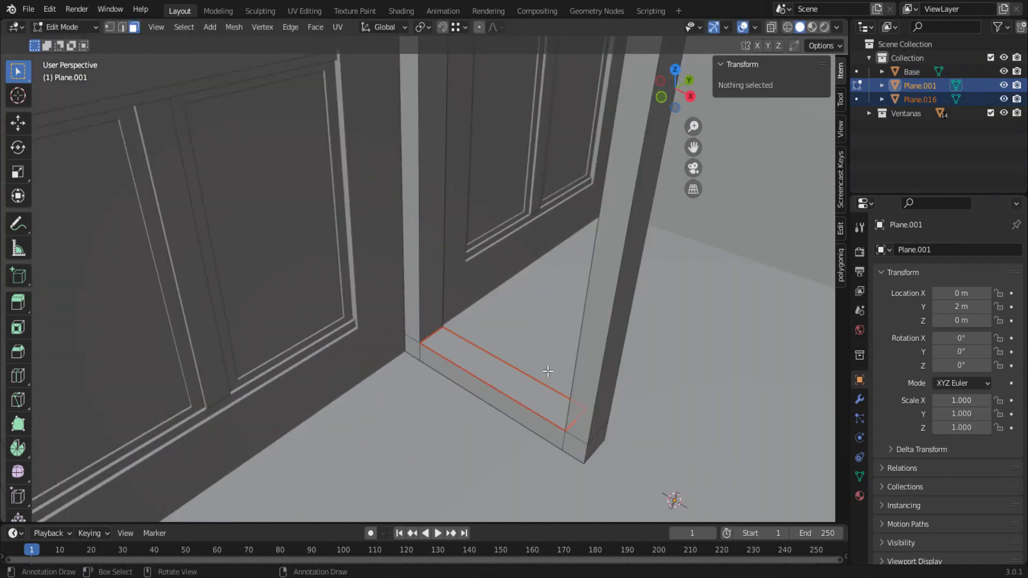
Give the separated slat an Array modifier with relative X offset 2
left_click(624, 365)
middle_click_drag(558, 390, 726, 437)
key("1")
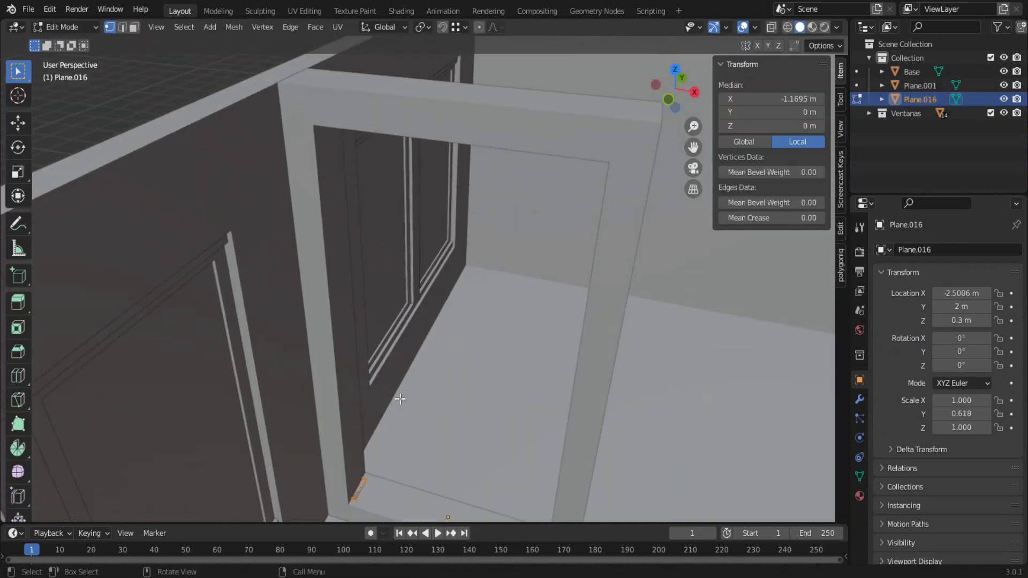
key("Tab")
key("KP_1")
left_click(859, 399)
left_click(924, 249)
left_click(797, 286)
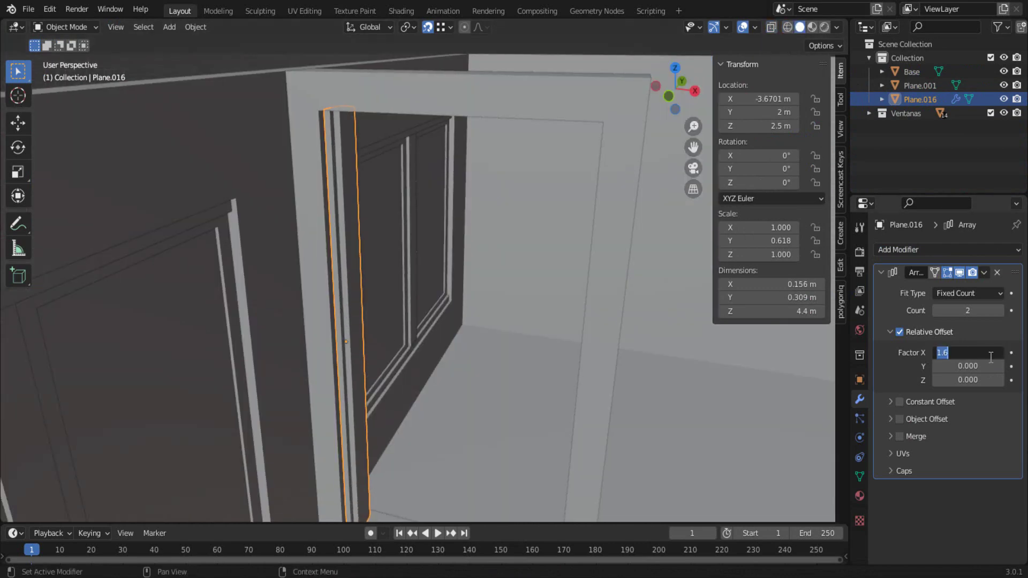
type("2")
key("Return")
Frame the slat panel and snap the 3D cursor to its centre
key("KP_1")
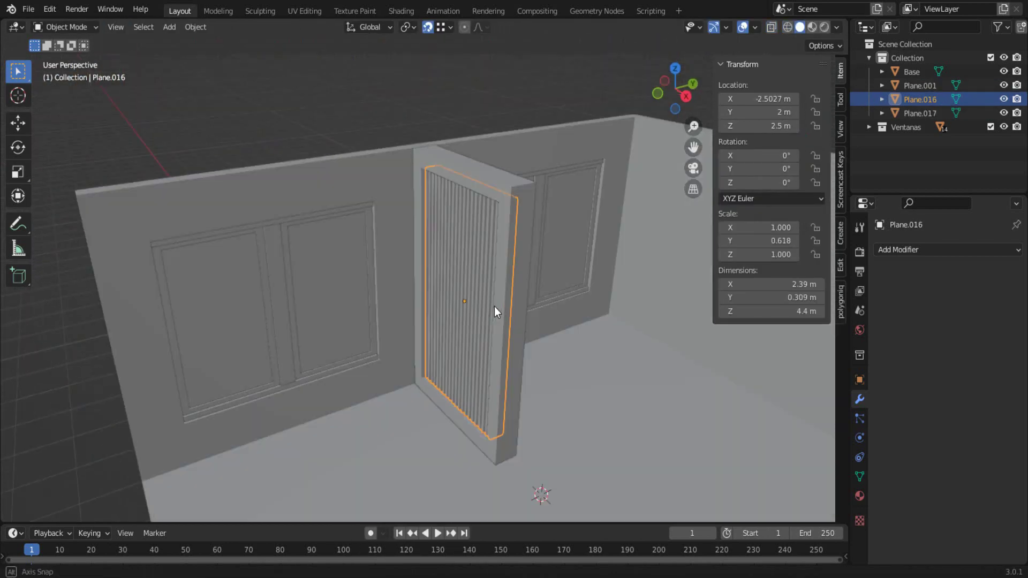
key("KP_Decimal")
key("Tab")
key("shift+s")
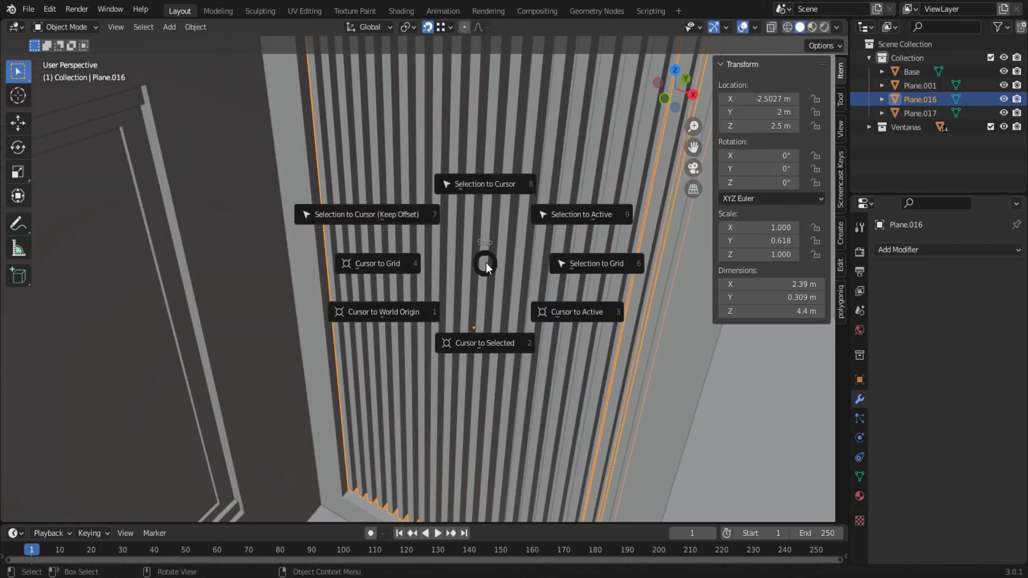
left_click(486, 344)
scroll(486, 212, "down", 2)
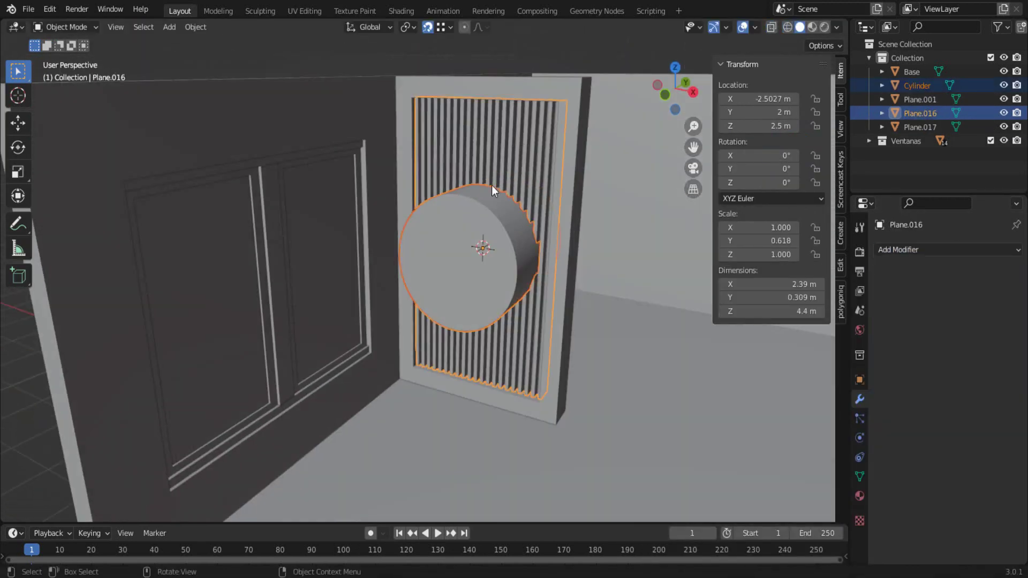
Apply scale and cut the cylinder through the backing panel and slats with Boolean Difference
key("ctrl+a")
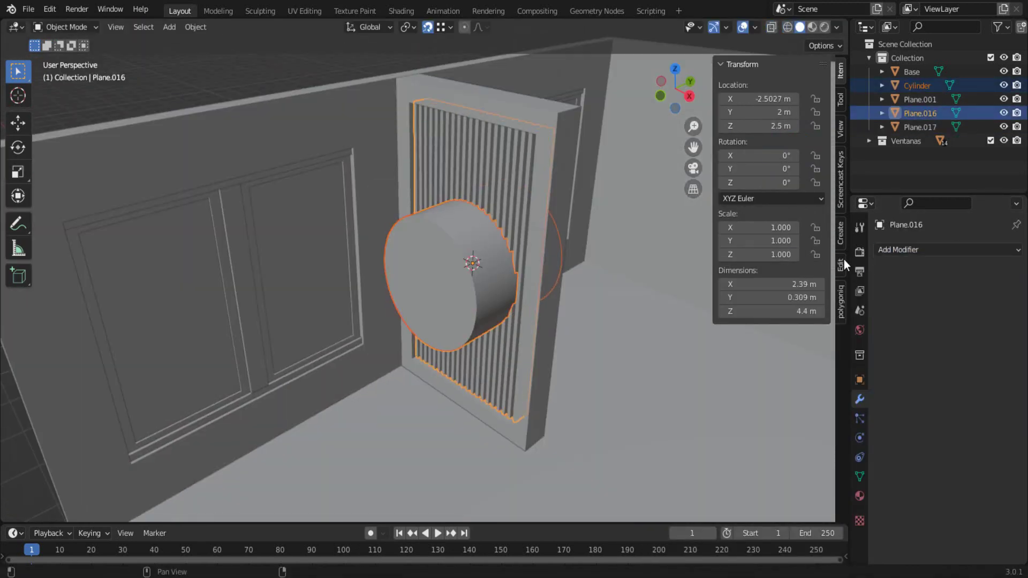
left_click(841, 264)
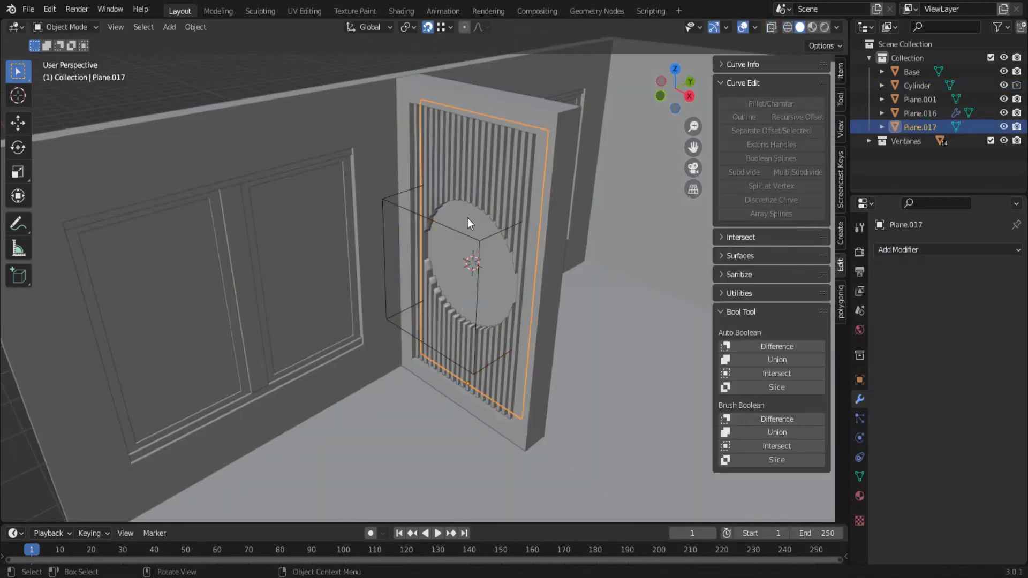
left_click(777, 419)
left_click(859, 479)
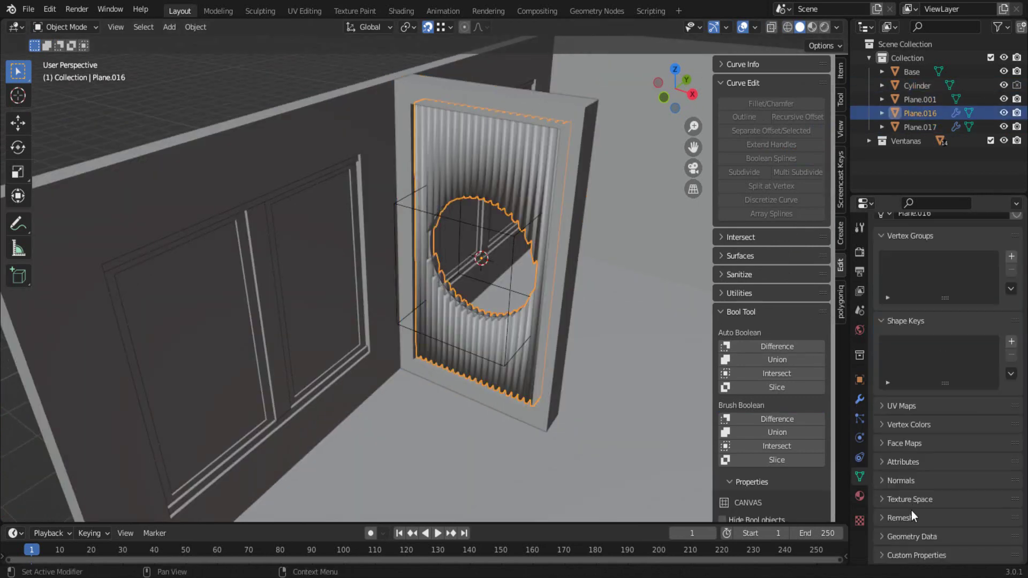
key("KP_1")
left_click(492, 347)
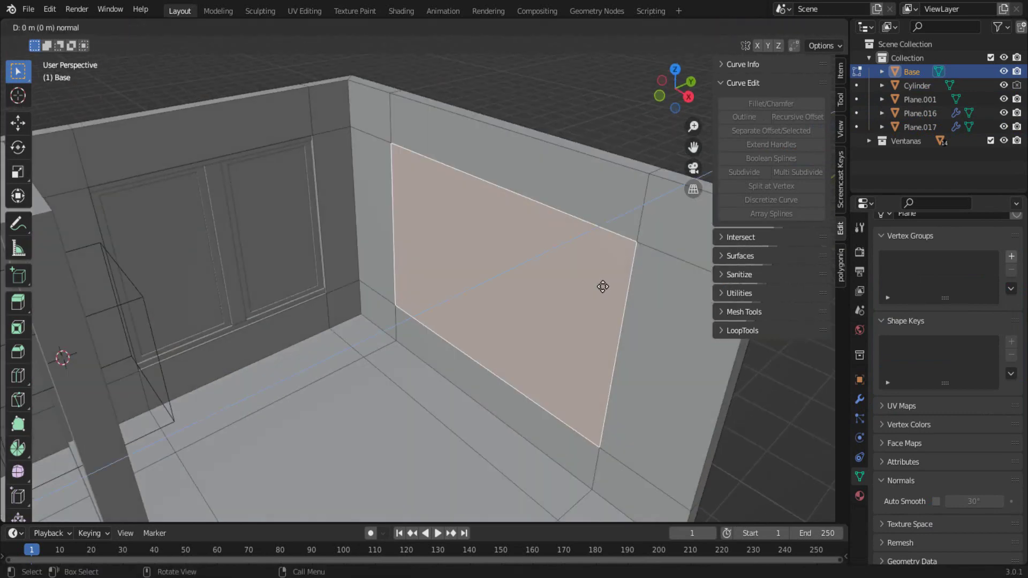
Separate a strip of the right wall into its own object, Base.001
key("g")
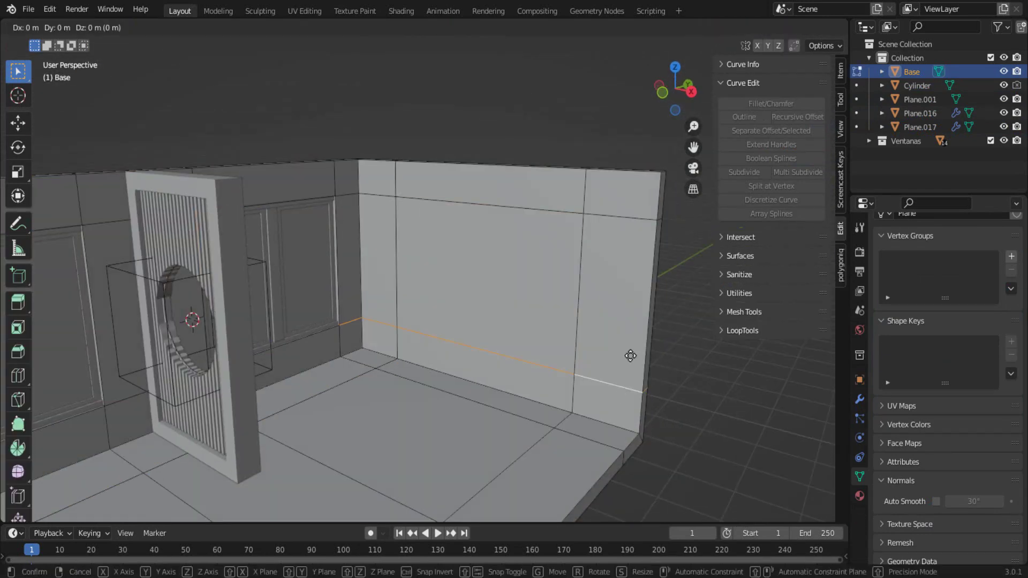
key("p")
left_click(575, 326)
middle_click_drag(322, 207, 395, 200)
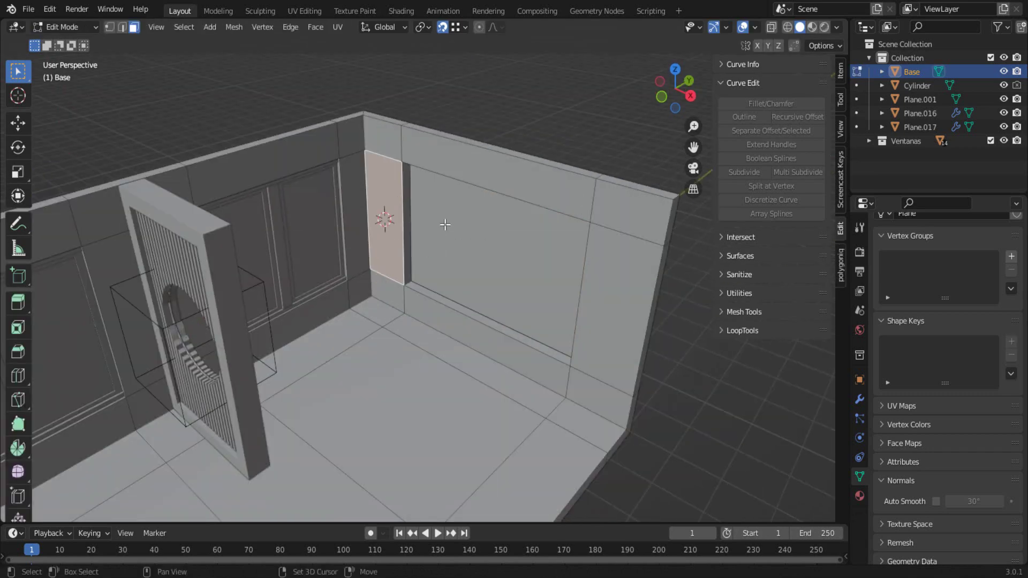
key("Tab")
left_click(392, 205)
Reshape Base.001 into a thin horizontal bar and isolate it in local view
key("Tab")
middle_click_drag(452, 305, 416, 257)
scroll(505, 500, "up", 3)
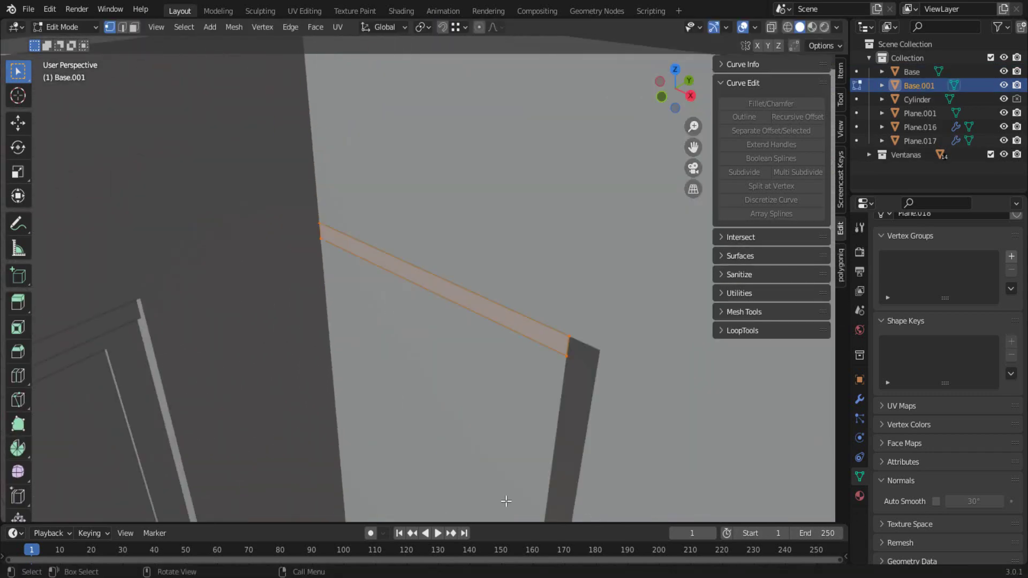
key("g")
left_click(576, 354)
key("alt+z")
key("KP_1")
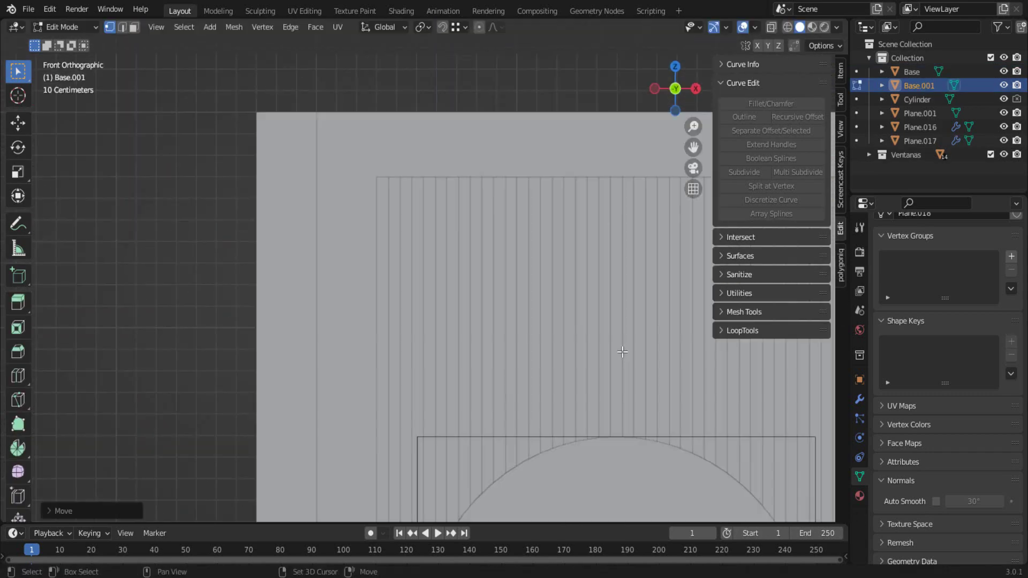
key("alt+z")
middle_click_drag(572, 379, 497, 212)
key("Tab")
key("KP_Divide")
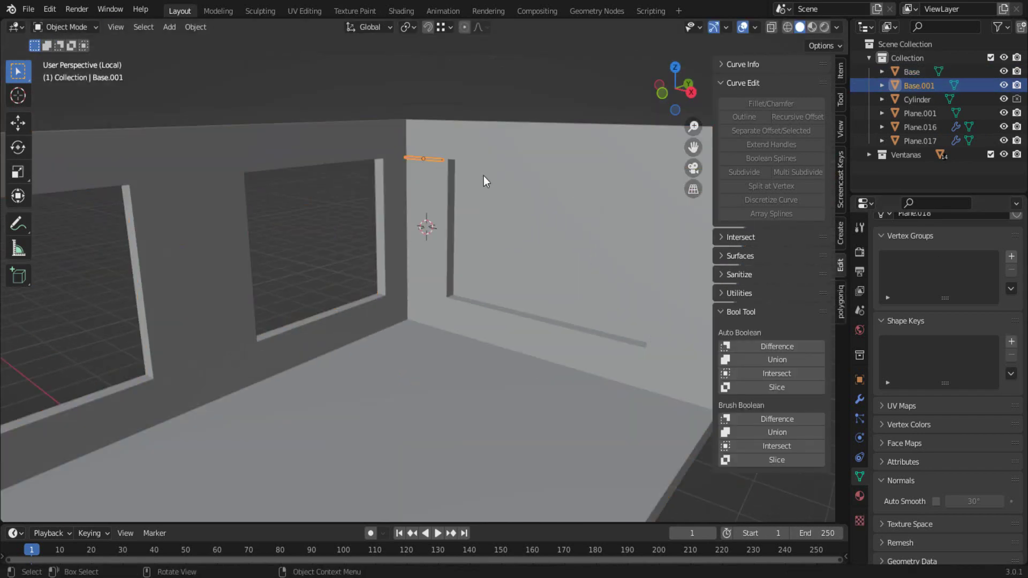
key("KP_1")
key("alt+z")
Array the strip into 34 downward-stacking copies, scale it along X, and apply the array
left_click(860, 399)
left_click(948, 249)
left_click(707, 278)
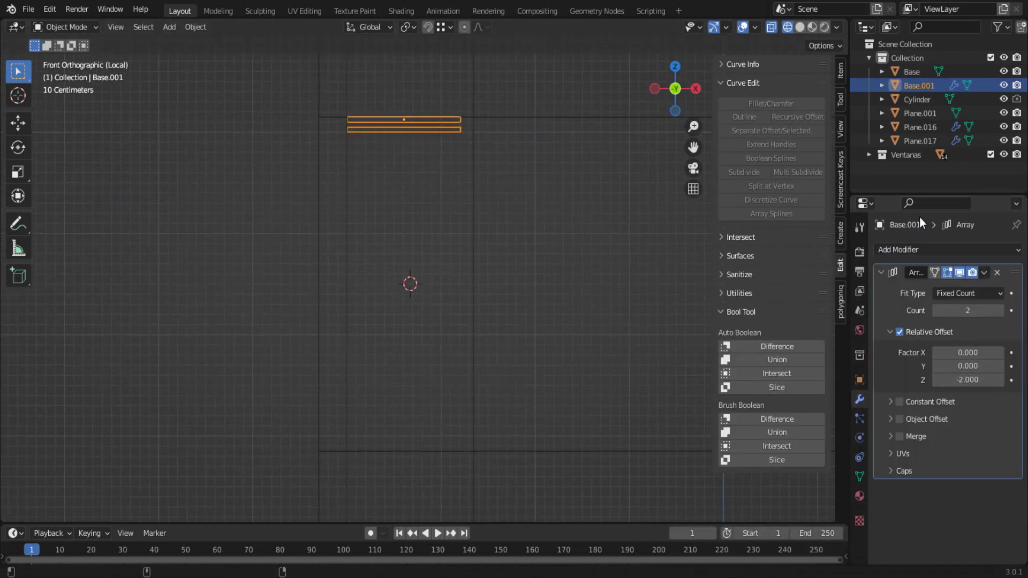
left_click(1000, 311)
left_click(1000, 310)
key("s")
key("x")
left_click(563, 337)
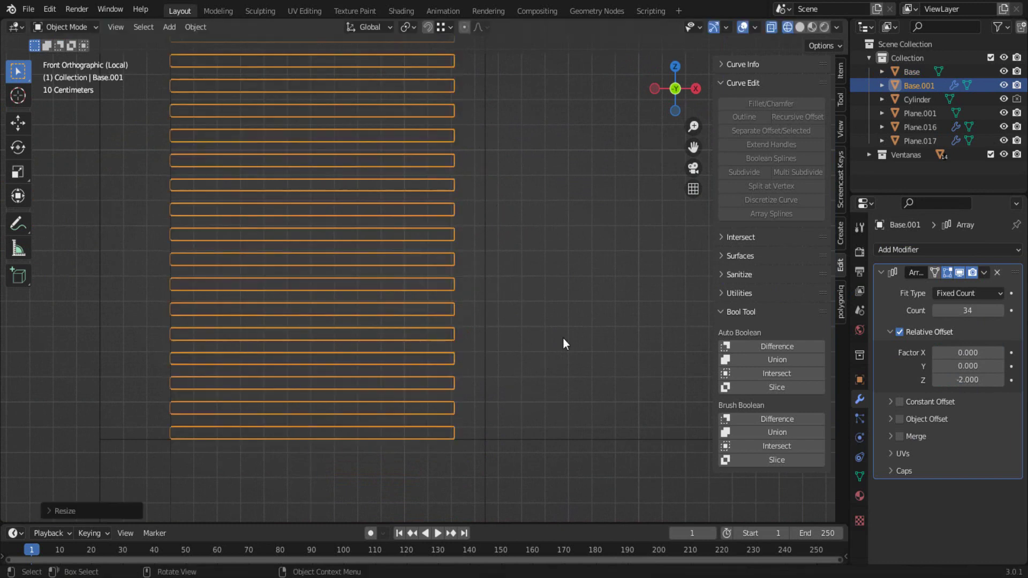
key("alt+z")
middle_click_drag(563, 338, 503, 289)
key("ctrl+a")
Shorten the lower bars by sliding their right-end vertices left along X
key("Tab")
key("KP_1")
key("alt+z")
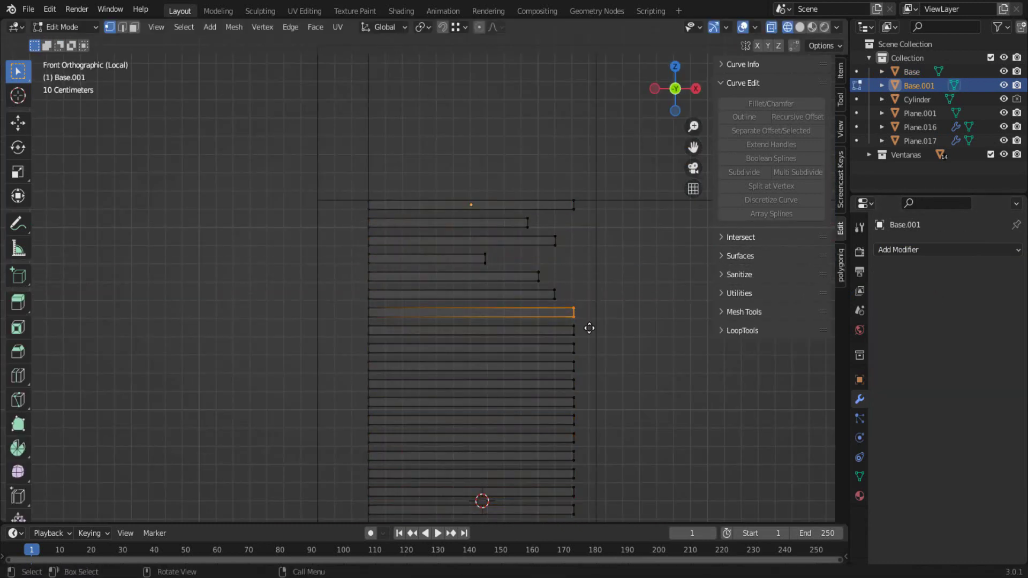
left_click(552, 348)
key("g")
key("x")
middle_click_drag(552, 348, 562, 231, "shift")
key("Return")
left_click(567, 281)
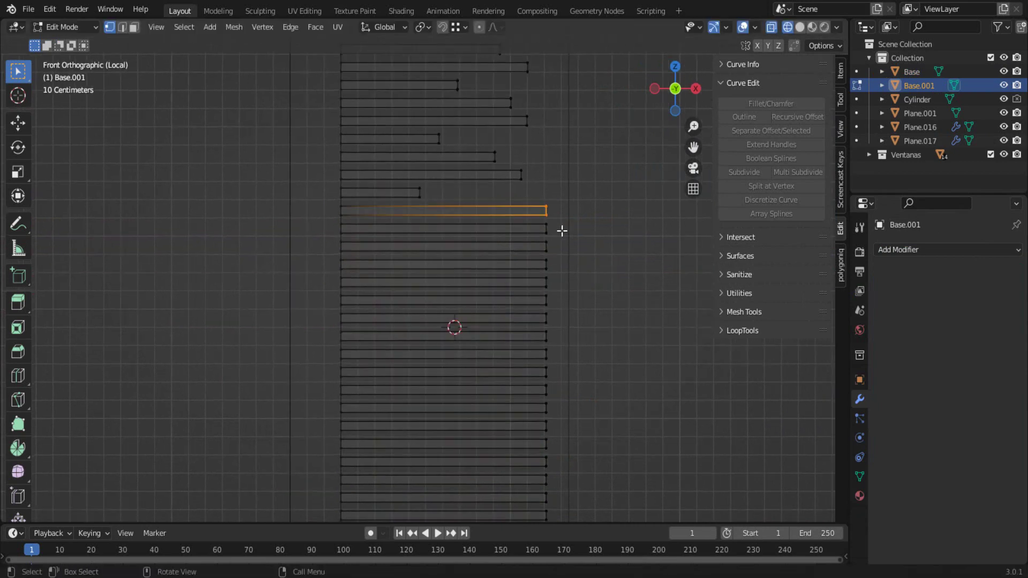
key("x")
key("Return")
left_click(473, 261)
middle_click_drag(473, 262, 462, 195, "shift")
key("g")
key("x")
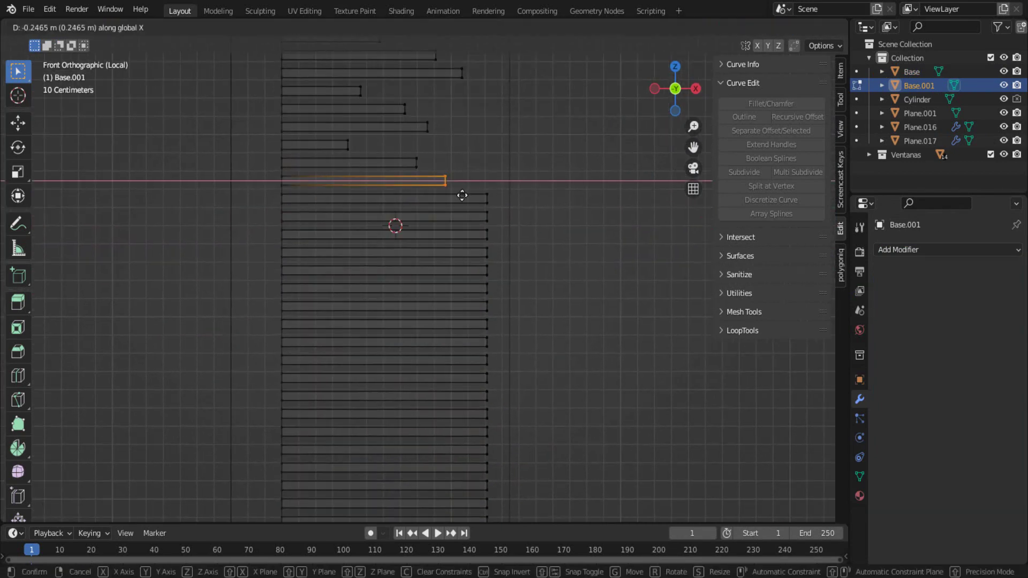
key("Return")
Shorten the upper bars to varied lengths along X for a staggered pattern
middle_click_drag(452, 264, 381, 231, "shift")
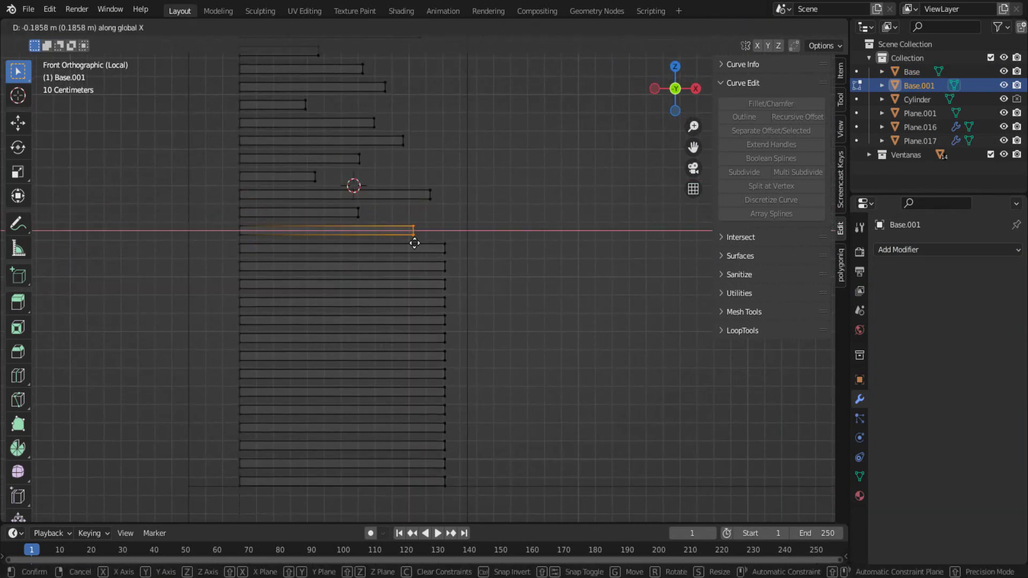
left_click_drag(453, 280, 452, 279)
mouse_move(453, 279)
middle_mouse_down("shift")
mouse_move(448, 473)
mouse_move(408, 220)
middle_mouse_up("shift")
scroll(448, 473, "up", 2)
key("g")
key("x")
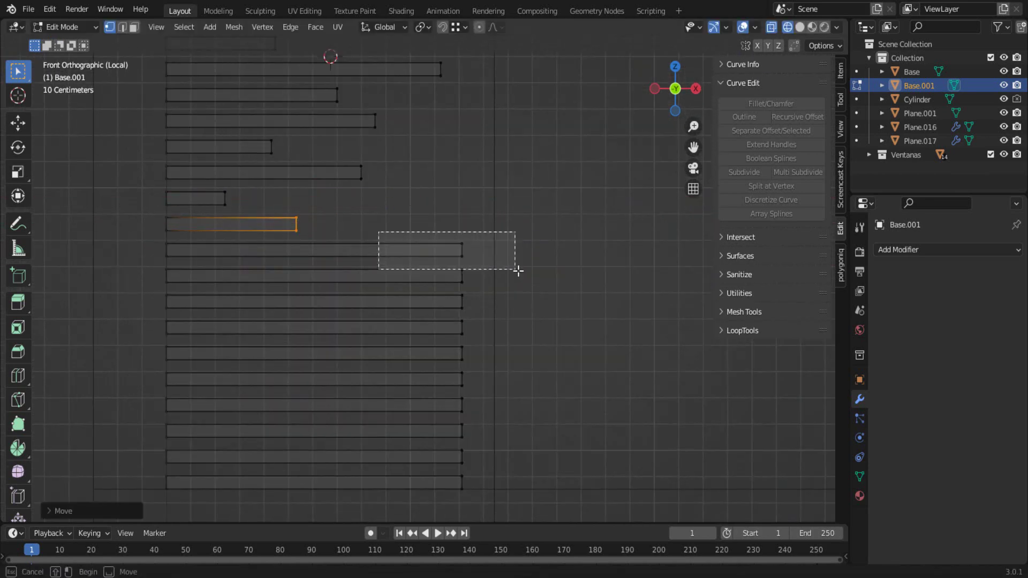
left_click_drag(518, 271, 518, 271)
key("g")
key("x")
mouse_move(518, 270)
middle_mouse_down("shift")
mouse_move(410, 201)
mouse_move(455, 267)
middle_mouse_up("shift")
key("Return")
left_click_drag(455, 267, 493, 313)
key("Tab")
middle_click_drag(395, 335, 476, 301)
Duplicate the staggered shelving, mirror the copy and shift it along Y
right_click(387, 284)
mouse_move(323, 391)
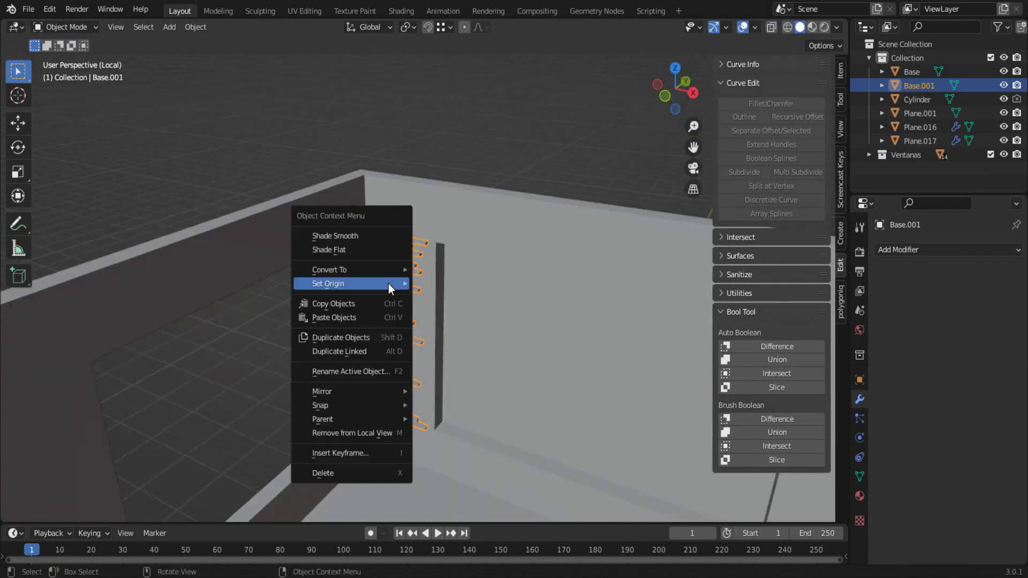
key("KP_1")
key("shift+d")
right_click(371, 339)
left_click(433, 349)
mouse_move(523, 264)
middle_mouse_down()
mouse_move(562, 280)
mouse_move(529, 278)
middle_mouse_up()
Duplicate the wall panel along Y as Plane.018, removing its cylinder cut
key("shift+d")
key("y")
left_click(997, 273)
key("KP_7")
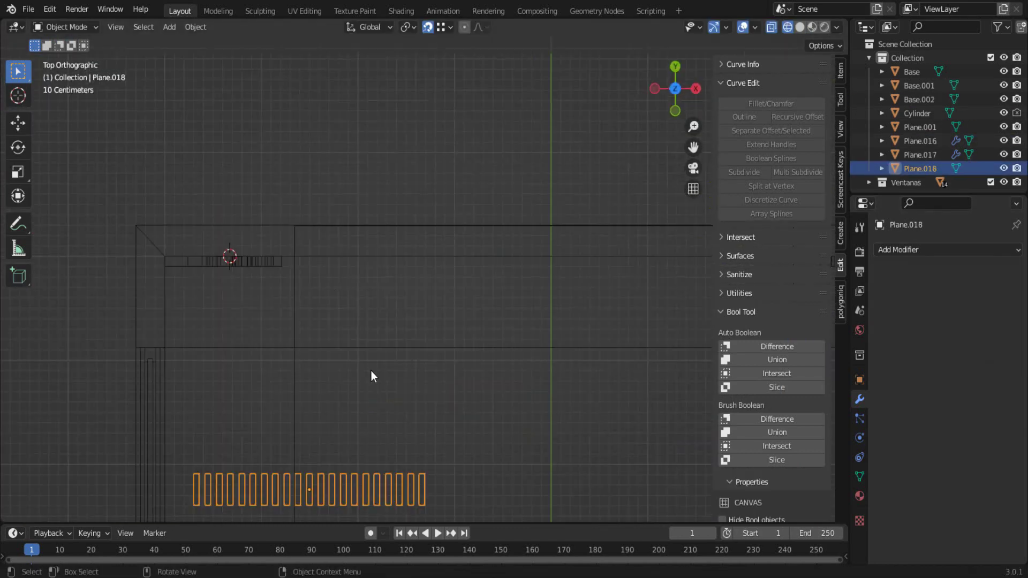
left_click(375, 267)
middle_click_drag(442, 332, 516, 280)
left_click(615, 241)
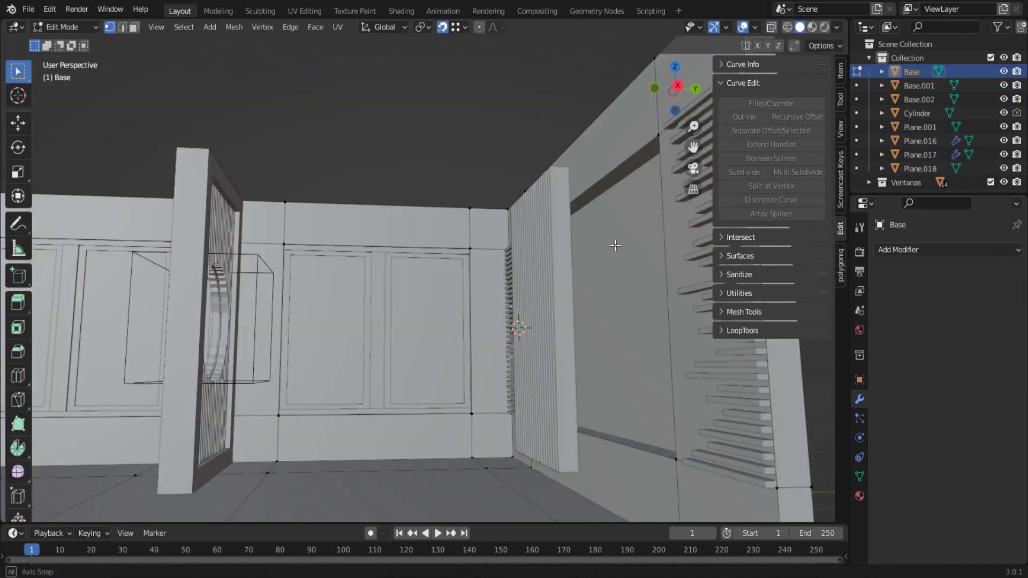
key("KP_7")
Orbit around the room and put the Base object into Edit Mode
left_click(454, 269)
middle_click_drag(455, 269, 310, 65)
key("KP_3")
middle_click_drag(463, 150, 493, 280)
left_click(493, 280)
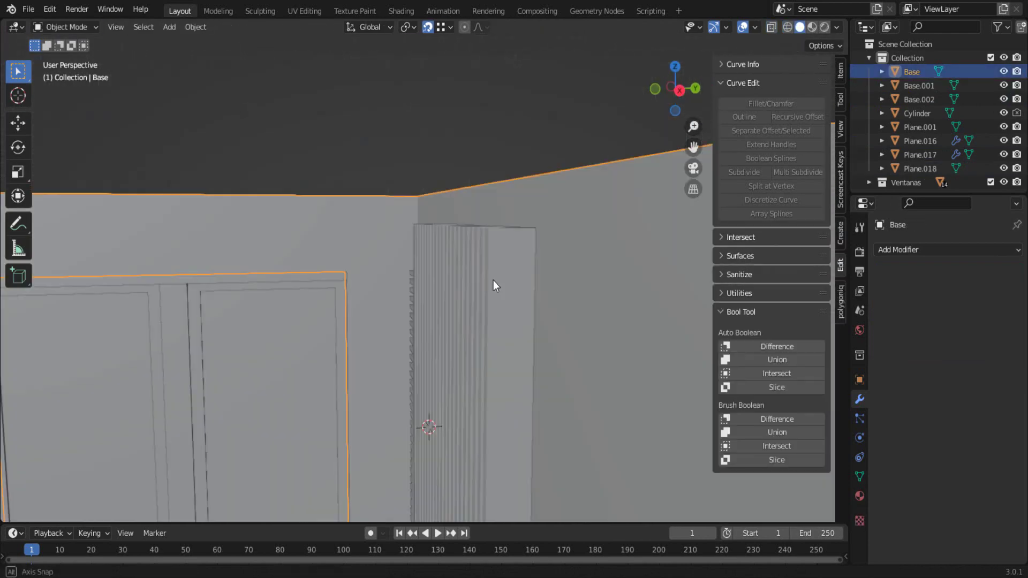
key("Tab")
key("3")
Delete all faces of Plane.018 except a single vertical strip
left_click(524, 298)
key("KP_7")
key("Tab")
left_click(482, 292)
key("Tab")
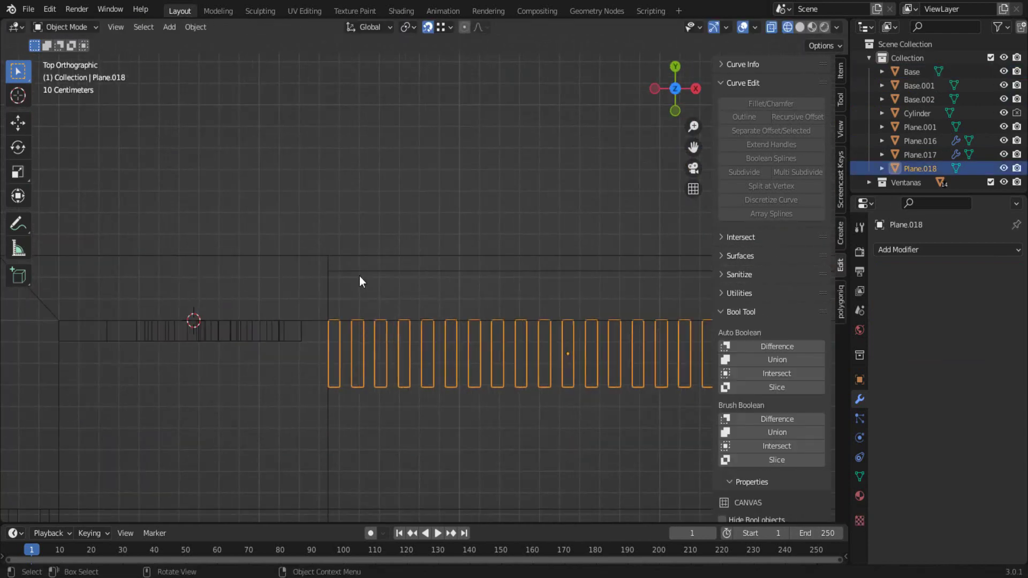
key("x")
left_click(464, 327)
middle_click_drag(464, 327, 375, 299)
key("KP_7")
key("1")
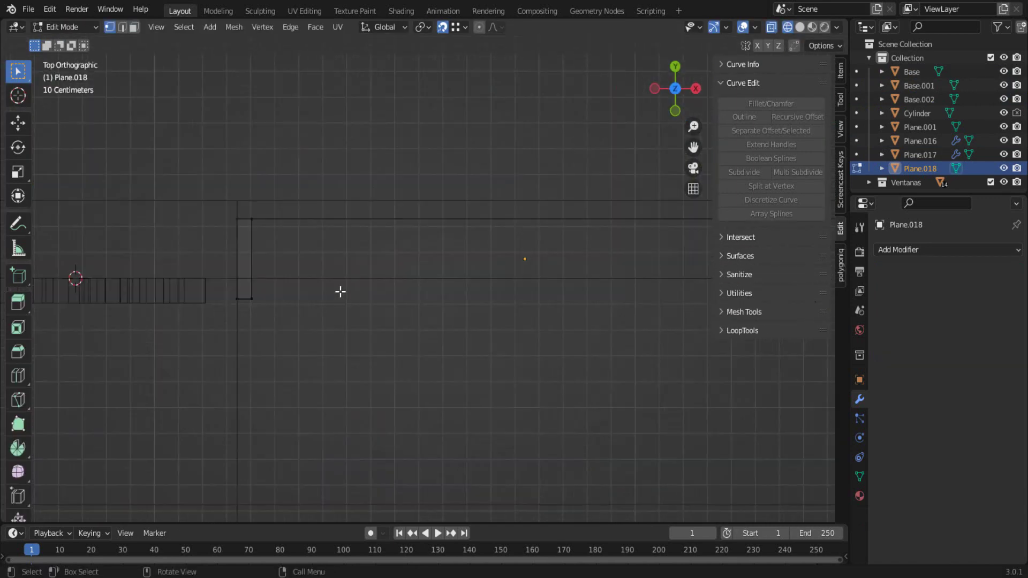
Raise the remaining strip along Z and isolate it in front view
key("KP_1")
key("g")
key("z")
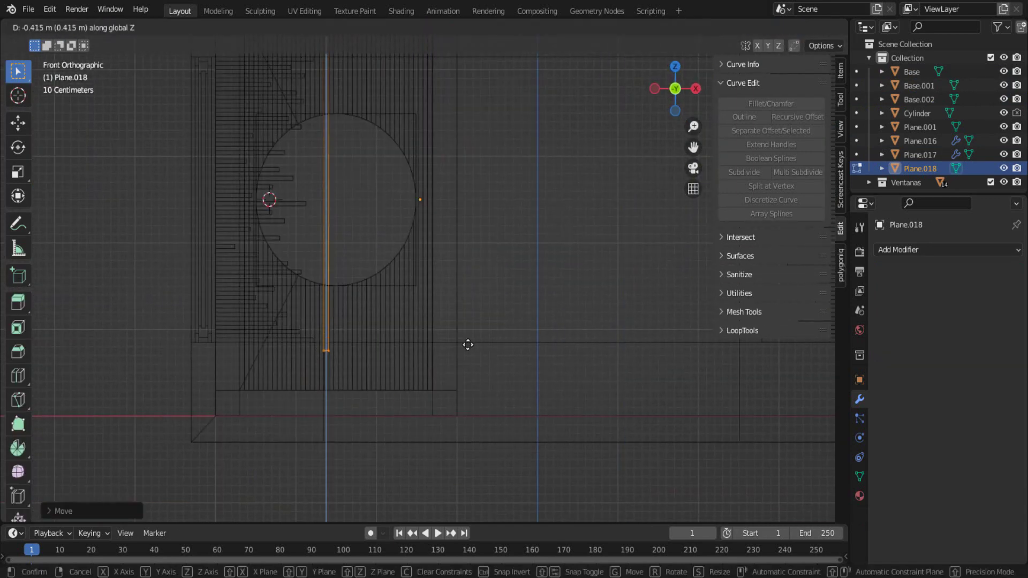
left_click(541, 321)
mouse_move(541, 321)
middle_mouse_down()
mouse_move(378, 206)
mouse_move(305, 229)
middle_mouse_up()
key("Tab")
key("KP_Divide")
key("KP_1")
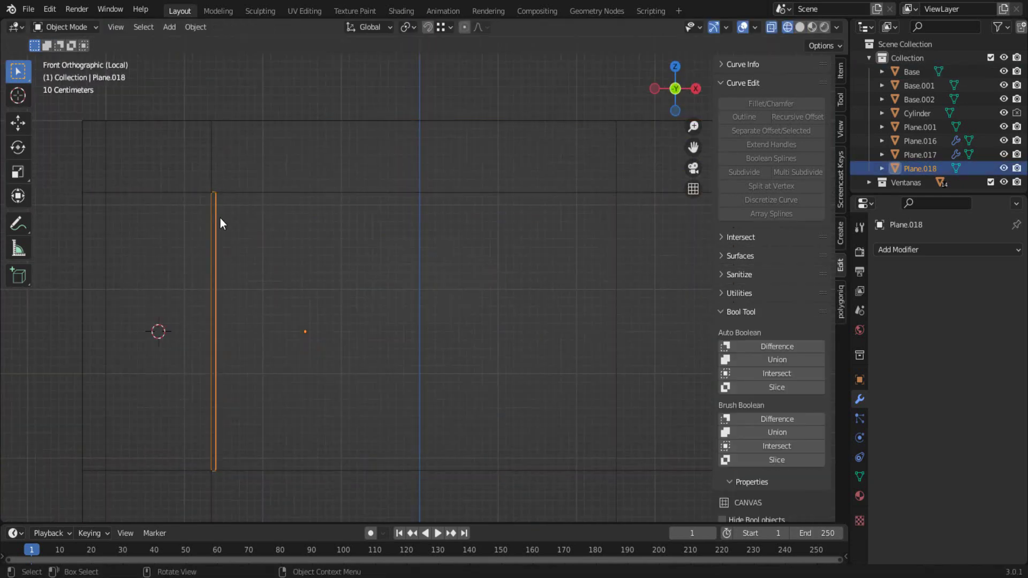
Give the strip an Array modifier with Count 56 and factor X 1.5
left_click(948, 250)
left_click(750, 273)
key("Return")
left_click_drag(968, 310, 996, 310)
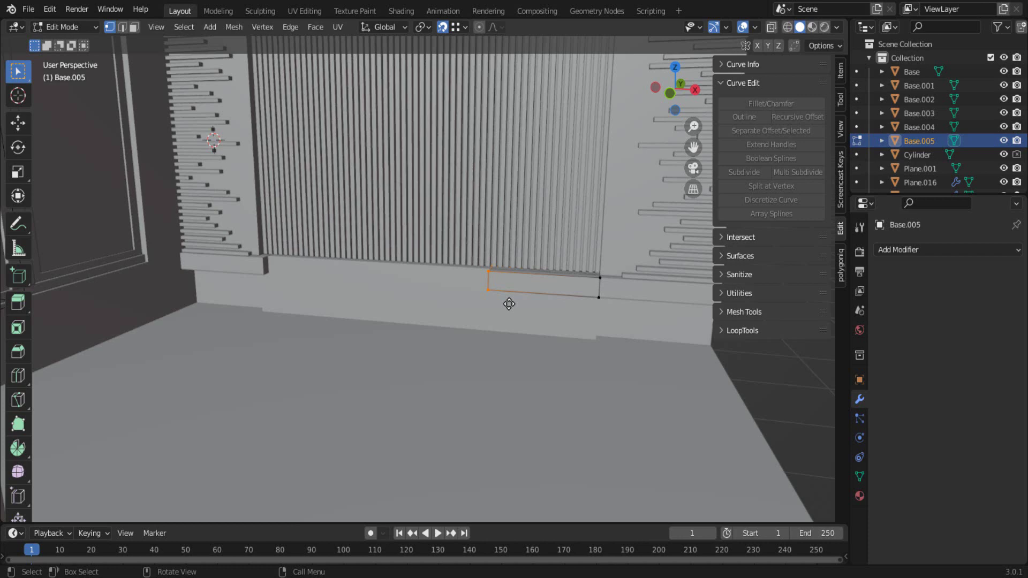
Slide the lower panel's bottom edge loop and bevel its edges to form niches
middle_click_drag(501, 287, 442, 45)
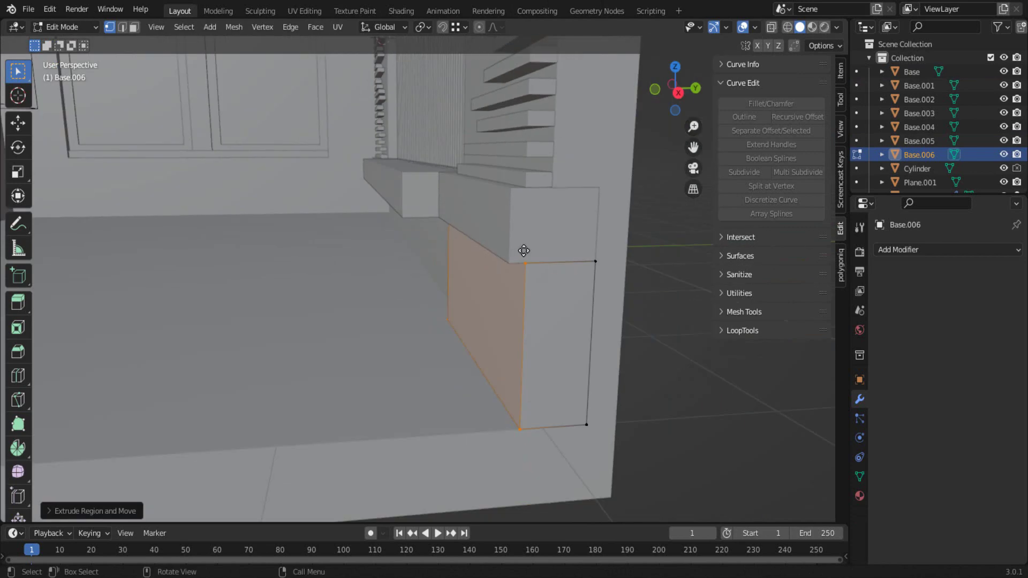
middle_click_drag(524, 250, 601, 306)
key("g")
key("g")
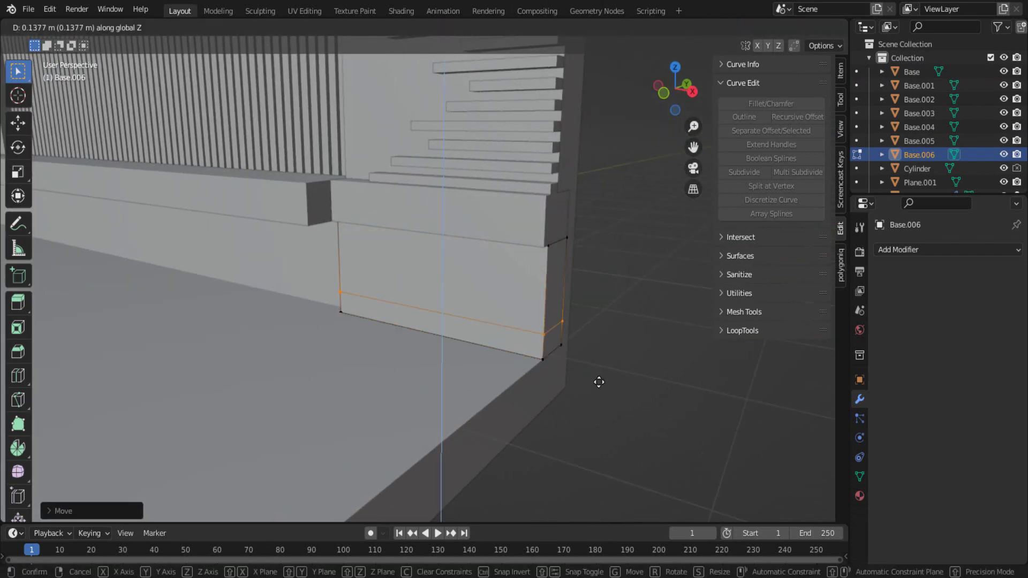
scroll(438, 254, "up", 2)
key("ctrl+b")
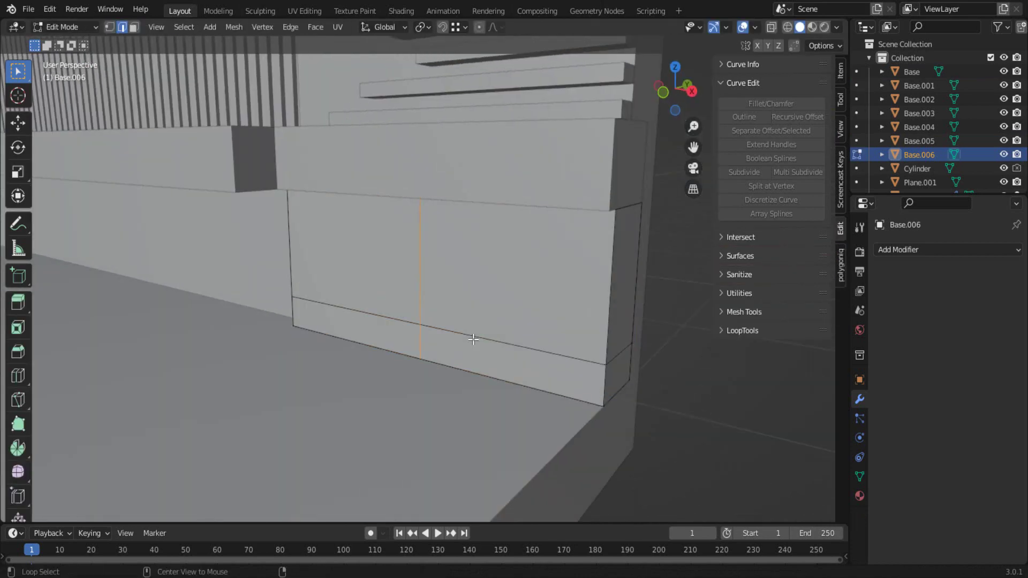
left_click(473, 339, "alt+shift")
key("ctrl+b")
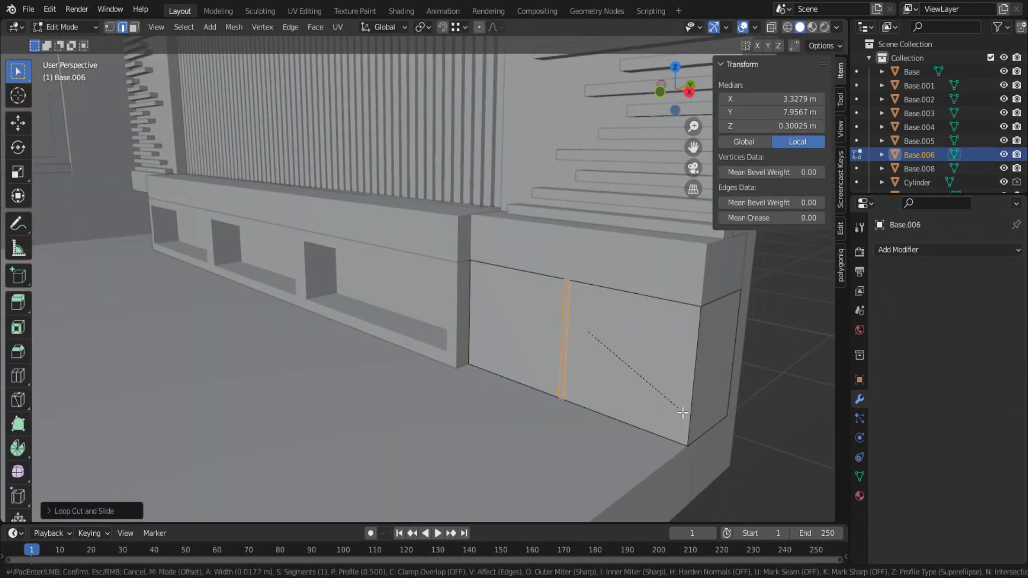
left_click(683, 412)
Raise the bevelled edges along Z and return to Object Mode
scroll(629, 333, "up", 2)
key("g")
key("z")
left_click(627, 355)
key("Tab")
Zoom out, orbit over the room and select the floor plane
scroll(627, 354, "down", 8)
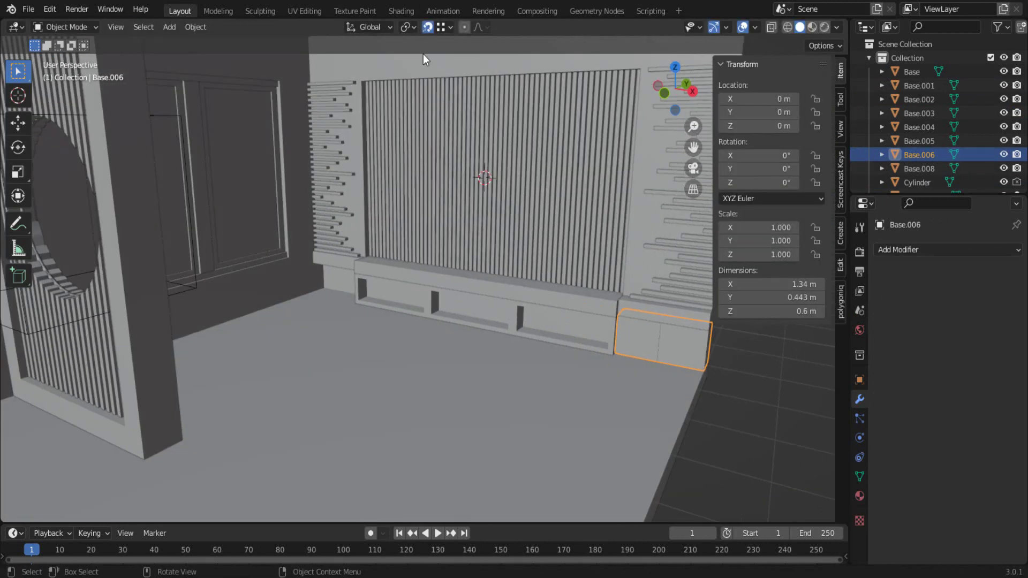
scroll(506, 326, "down", 3)
left_click(447, 363)
middle_click_drag(447, 363, 171, 112)
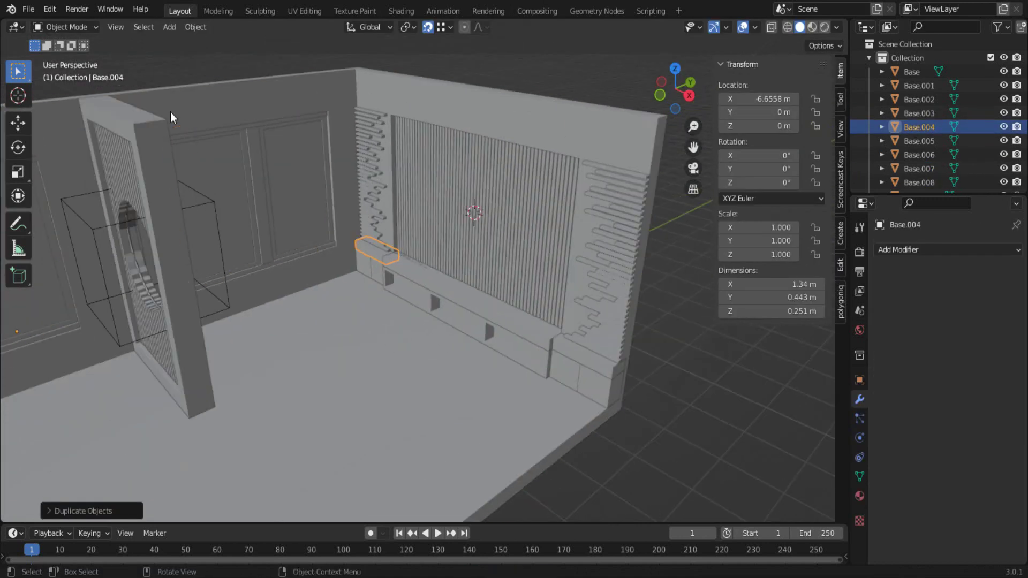
left_click(170, 111)
scroll(352, 155, "down", 2)
middle_click_drag(351, 155, 562, 340)
Add a plane on the floor and stretch it along X in top view
right_click(562, 340, "shift")
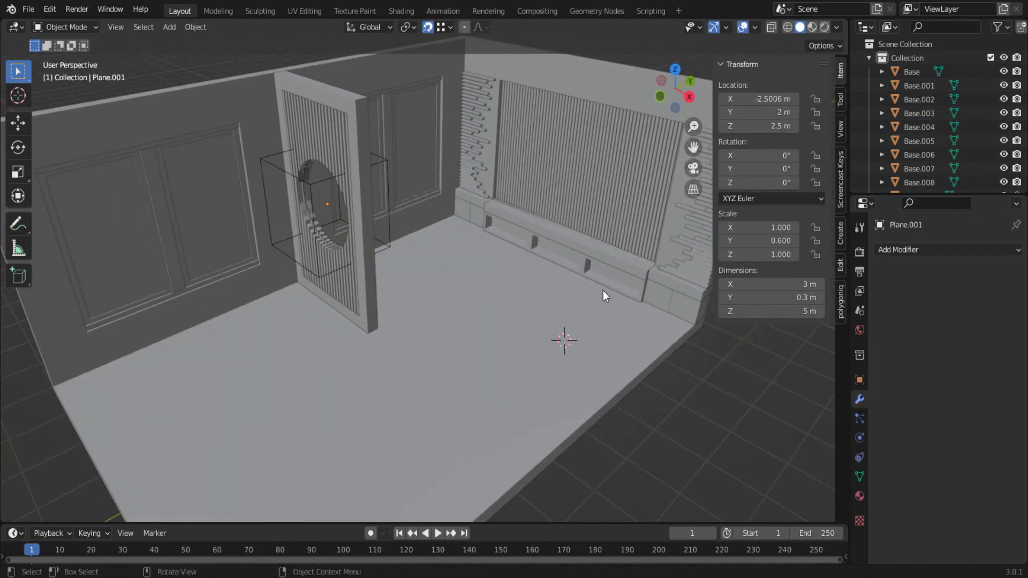
key("shift+a")
left_click(552, 297)
key("KP_7")
key("Tab")
key("s")
key("x")
left_click(701, 348)
Cancel a stray extrusion, then select all and delete the plane's extra faces
mouse_move(701, 348)
middle_mouse_down()
mouse_move(559, 303)
mouse_move(570, 313)
mouse_move(501, 352)
middle_mouse_up()
scroll(559, 304, "up", 3)
key("e")
right_click(560, 313)
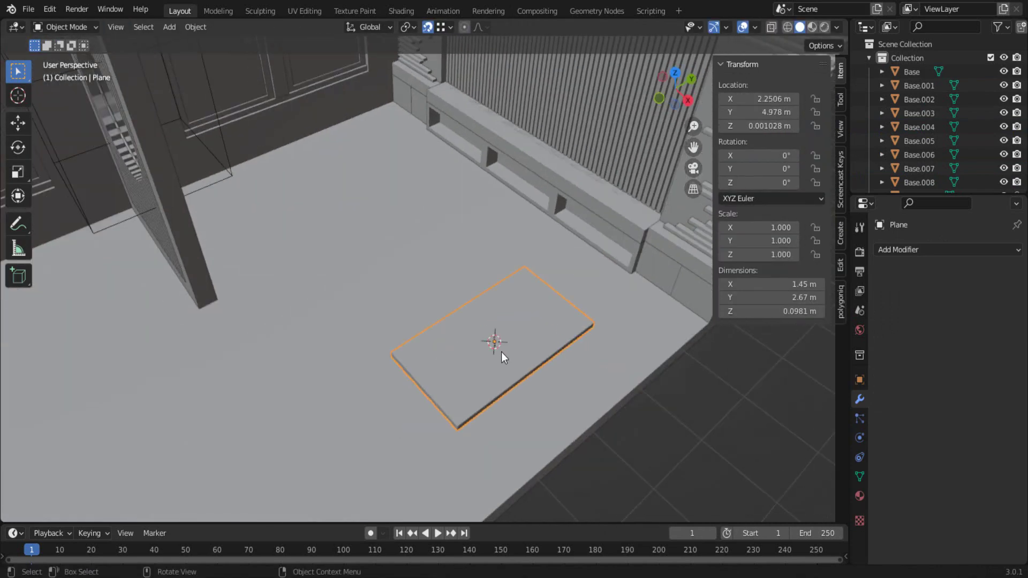
key("e")
left_click(426, 354)
key("a")
middle_click_drag(426, 354, 535, 311)
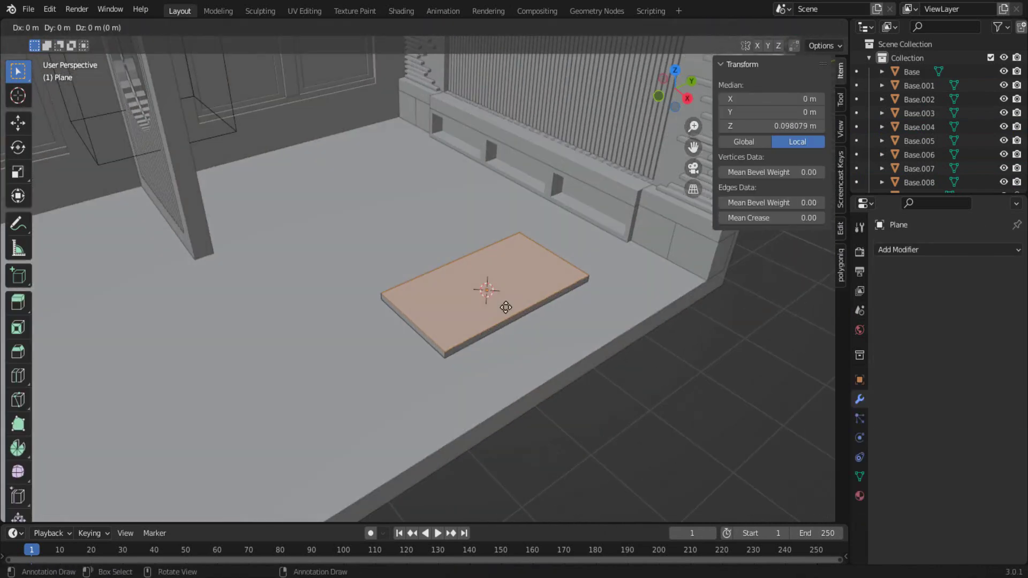
key("a")
key("x")
left_click(520, 312)
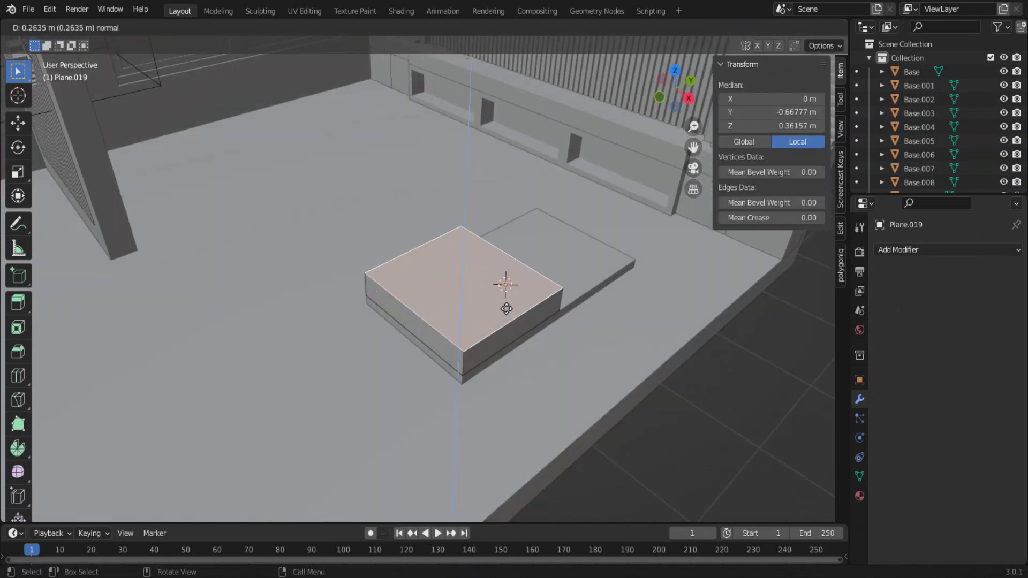
scroll(505, 350, "down", 3)
Duplicate the plane below the original and extrude the copy upward into a tall box
key("Tab")
key("KP_7")
key("shift+d")
left_click(459, 364)
key("Tab")
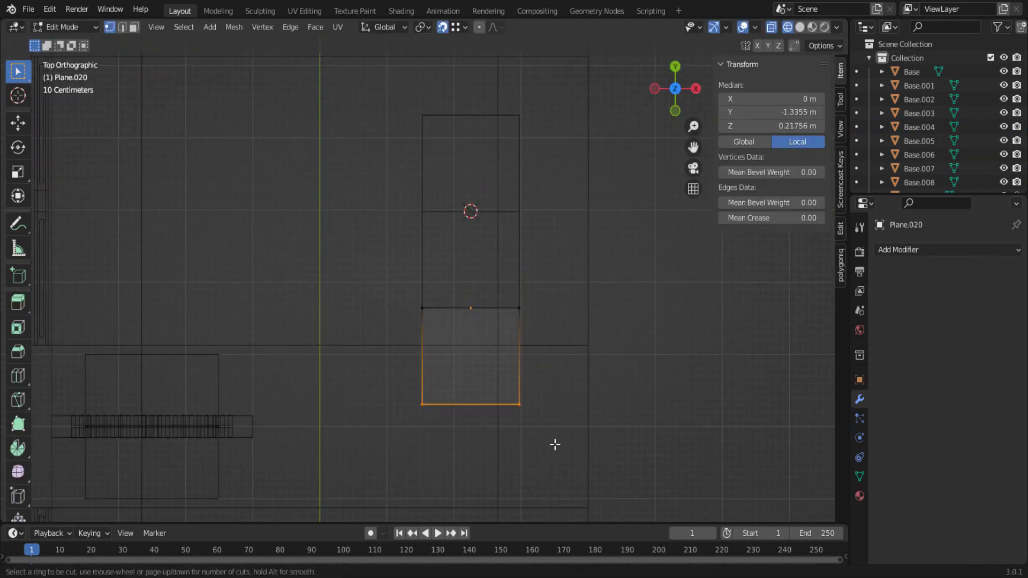
left_click(548, 343)
middle_click_drag(548, 343, 472, 160)
key("e")
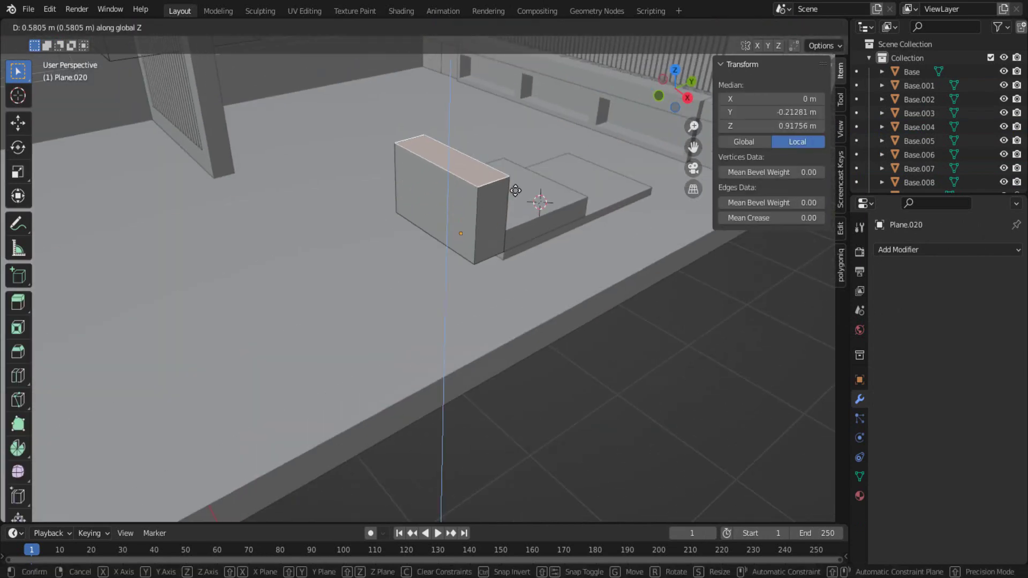
left_click(446, 261)
Round the tall box with level-2 subdivision
key("Tab")
left_click(442, 237)
middle_click_drag(442, 237, 407, 278)
key("Tab")
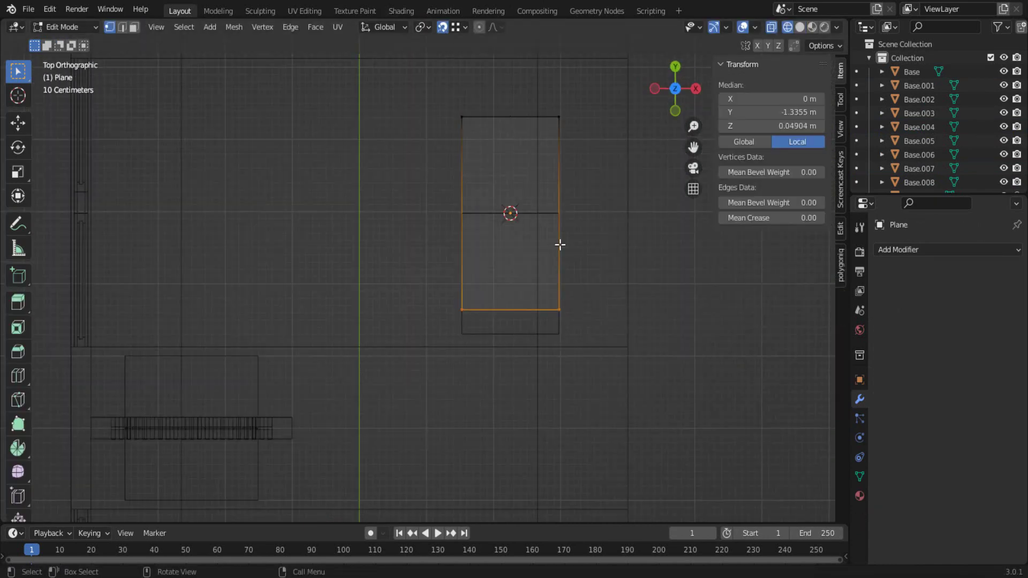
key("Tab")
mouse_move(557, 243)
middle_mouse_down()
mouse_move(443, 155)
mouse_move(517, 297)
middle_mouse_up()
left_click(443, 155)
key("ctrl+2")
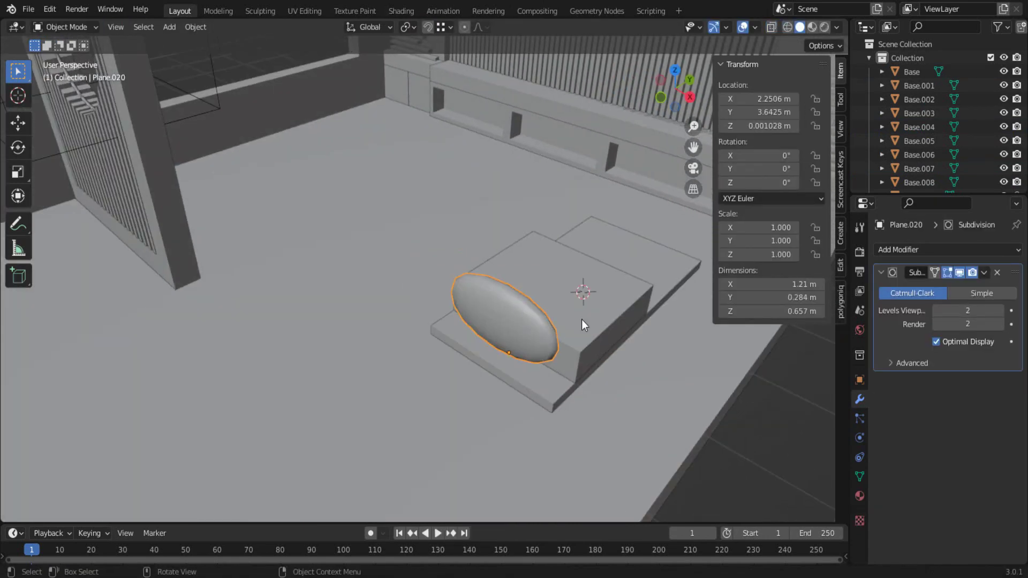
Add edge loops near the tall box's edges and scale the box along Y
key("Tab")
key("ctrl+r")
left_click(503, 300)
key("Escape")
key("s")
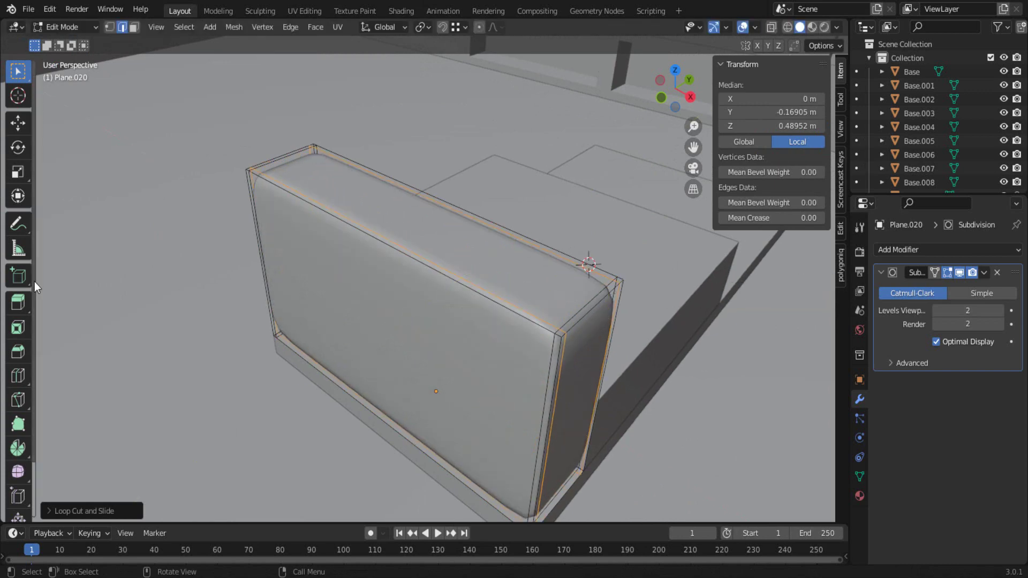
mouse_move(268, 268)
middle_mouse_down()
mouse_move(507, 232)
mouse_move(466, 223)
mouse_move(447, 245)
mouse_move(375, 225)
mouse_move(342, 237)
middle_mouse_up()
key("Tab")
key("Tab")
key("s")
key("y")
left_click(388, 247)
Give seat block Plane.019 level-2 subdivision and an edge loop, scaled along Z
key("Tab")
left_click(343, 238)
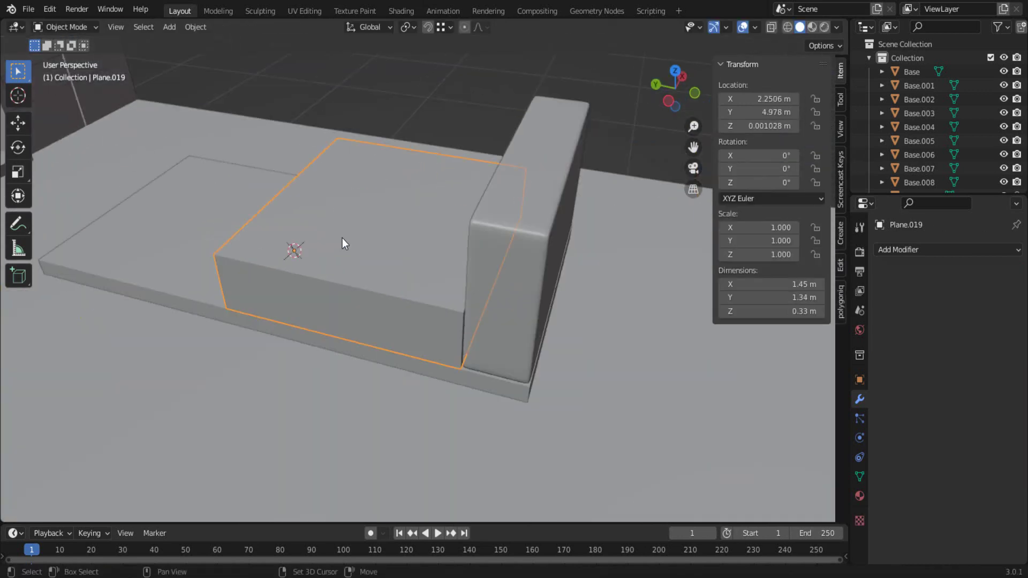
key("ctrl+2")
key("Tab")
mouse_move(443, 243)
middle_mouse_down()
mouse_move(493, 294)
mouse_move(503, 238)
middle_mouse_up()
key("ctrl+r")
left_click(493, 294)
key("s")
key("z")
left_click(547, 308)
left_click(605, 281)
middle_click_drag(605, 281, 476, 269)
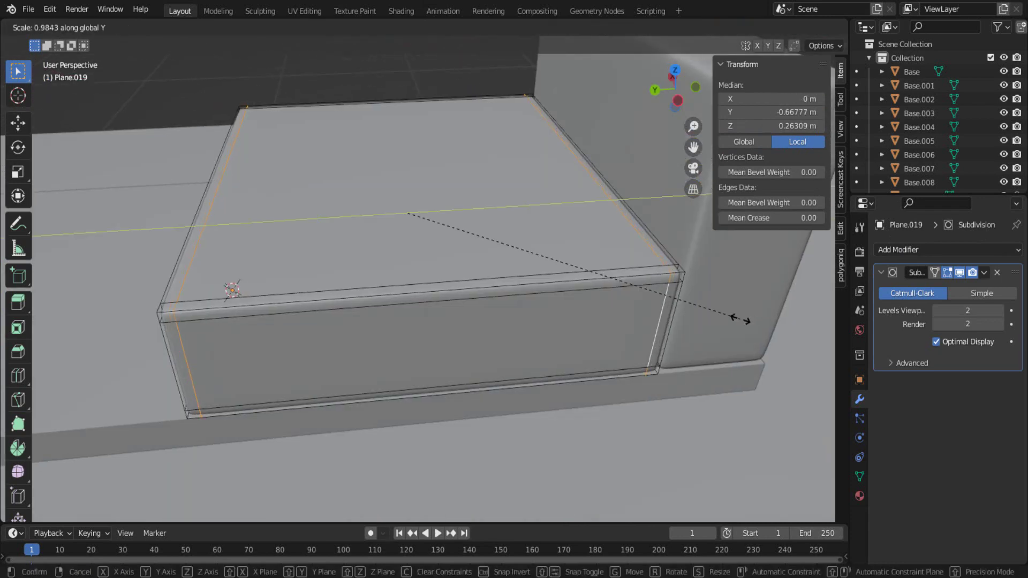
key("Tab")
Duplicate the seat cushion block in top view
scroll(471, 183, "down", 5)
mouse_move(470, 226)
middle_mouse_down()
mouse_move(455, 258)
mouse_move(334, 279)
middle_mouse_up()
left_click(334, 278)
key("KP_7")
key("shift+d")
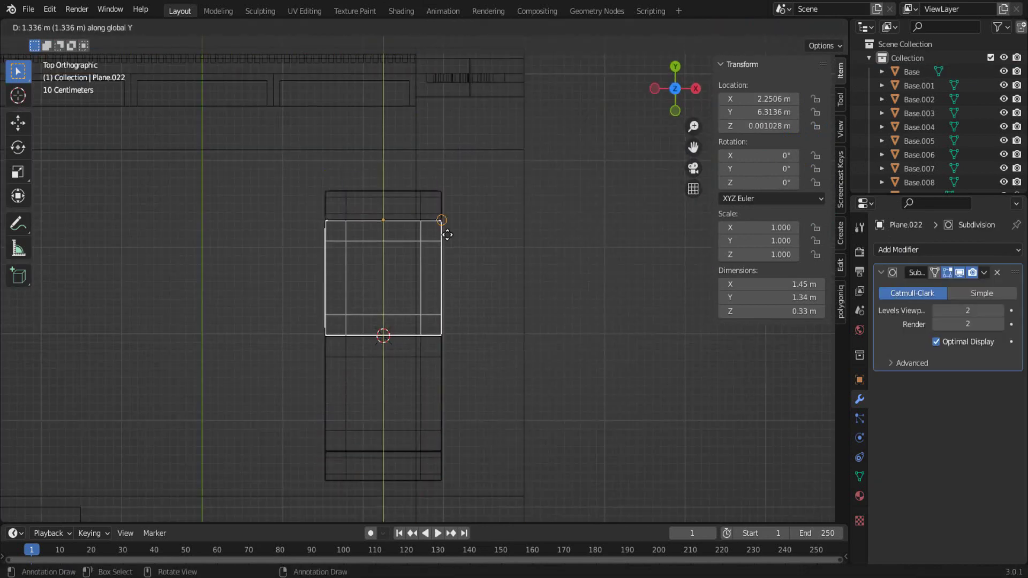
left_click(419, 323)
middle_click_drag(419, 323, 368, 337)
Rotate the duplicate 90° about Z and move it along X into the armrest position
key("r")
key("z")
key("9")
key("0")
key("Return")
key("KP_7")
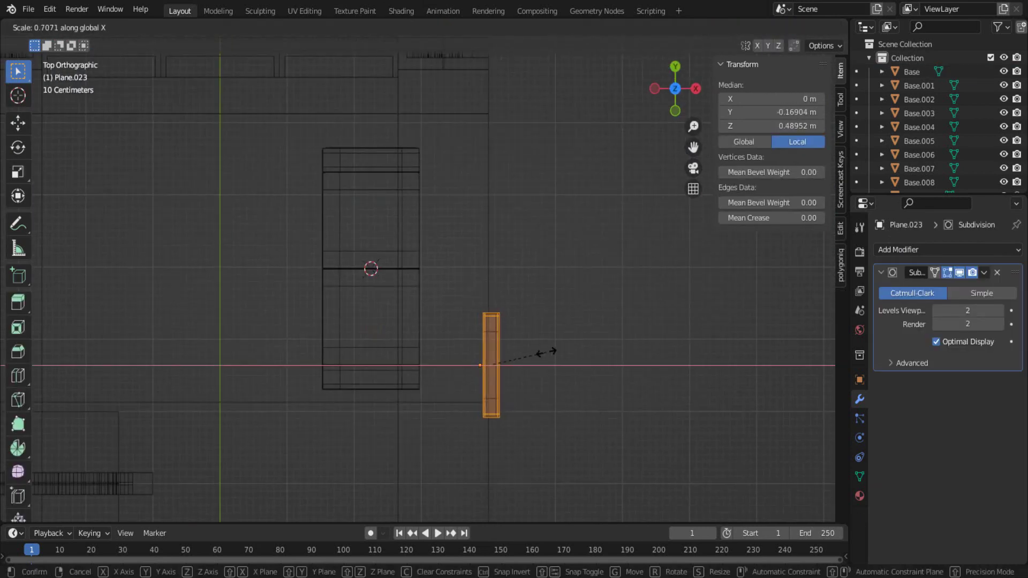
key("g")
key("x")
left_click(438, 264)
mouse_move(438, 264)
middle_mouse_down()
mouse_move(382, 275)
mouse_move(400, 354)
mouse_move(428, 340)
middle_mouse_up()
In wireframe top view, nudge the armrest sideways along X against the seat
key("KP_7")
scroll(393, 340, "up", 3)
key("shift+z")
key("g")
key("x")
left_click(371, 337)
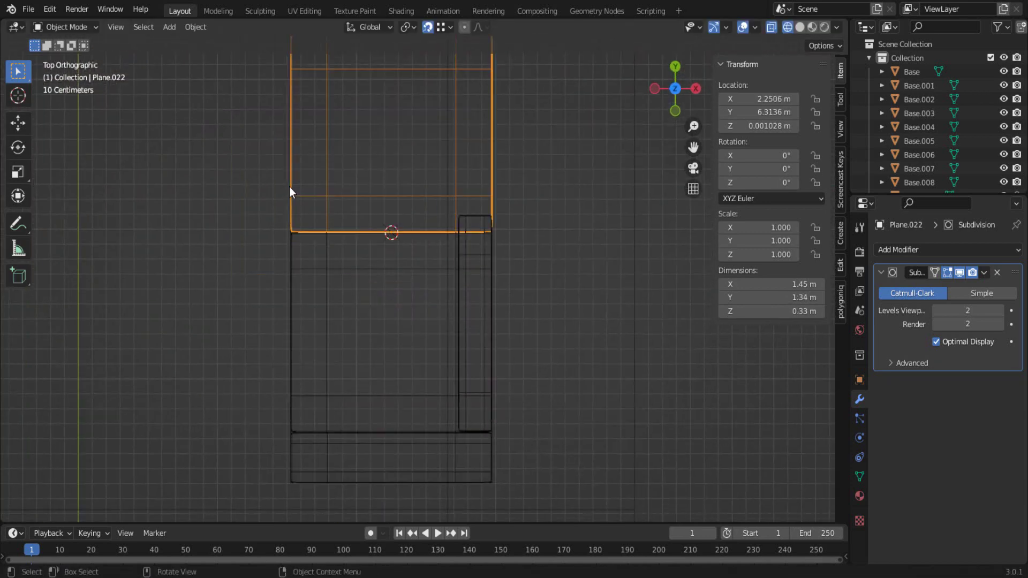
Move seat piece Plane.019's side edge along X to meet the armrest
left_click(289, 191)
key("Tab")
key("g")
key("x")
key("Tab")
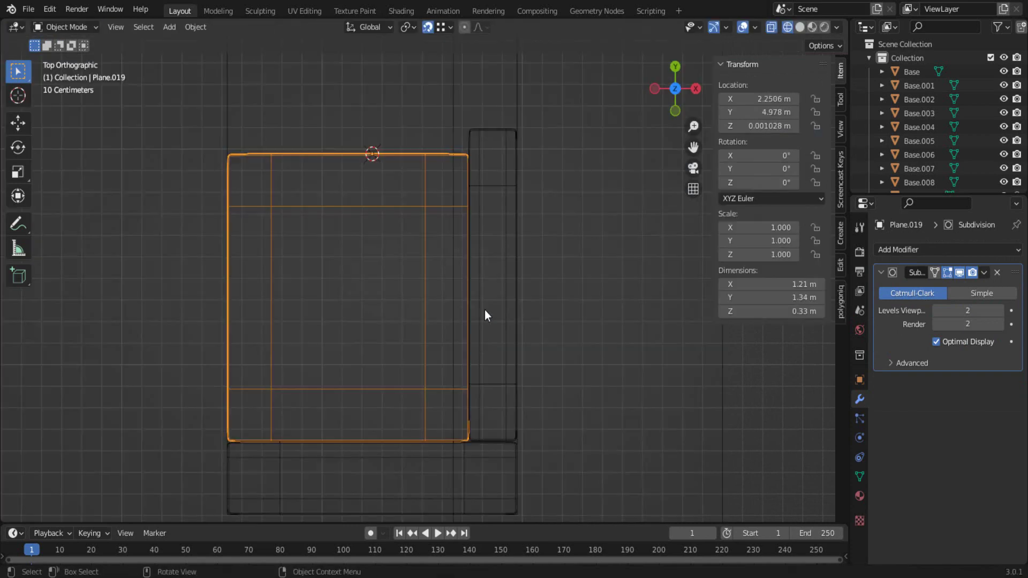
Move the armrest's top edge along Y to match the seat's width
left_click(484, 310)
key("Tab")
key("g")
key("y")
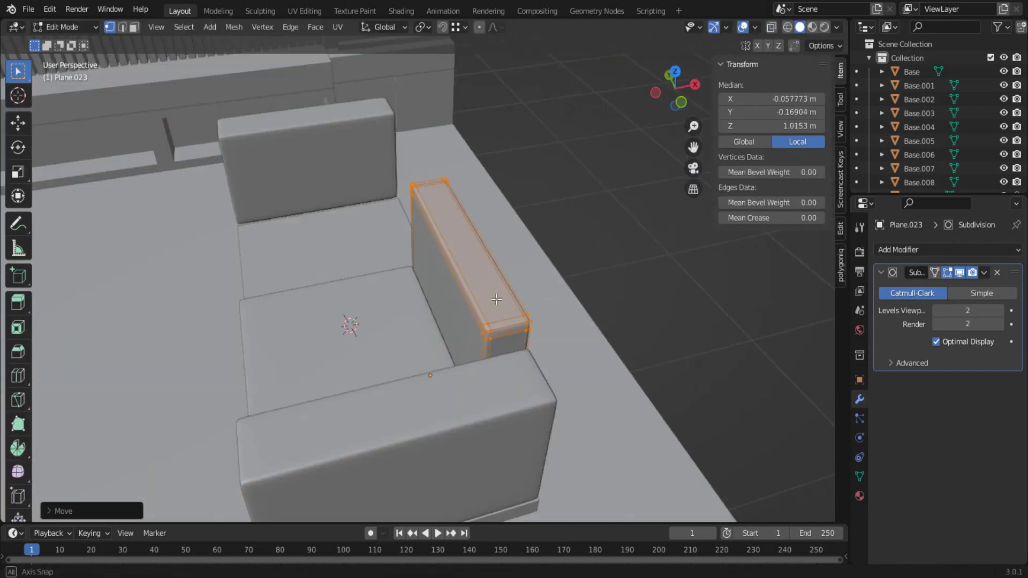
scroll(496, 299, "down", 3)
key("Tab")
middle_click_drag(497, 299, 541, 328)
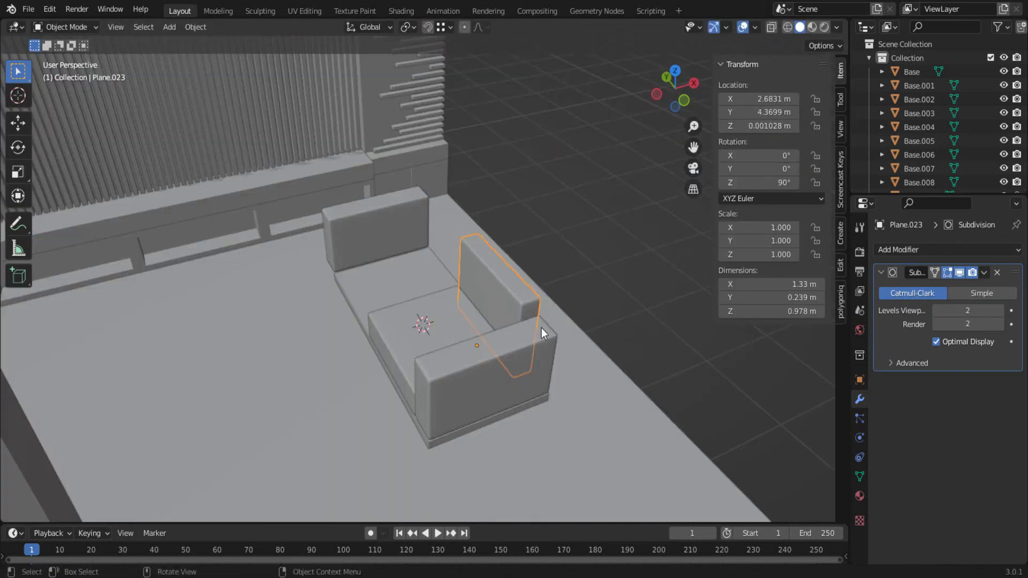
left_click(541, 328)
middle_click_drag(491, 277, 399, 355)
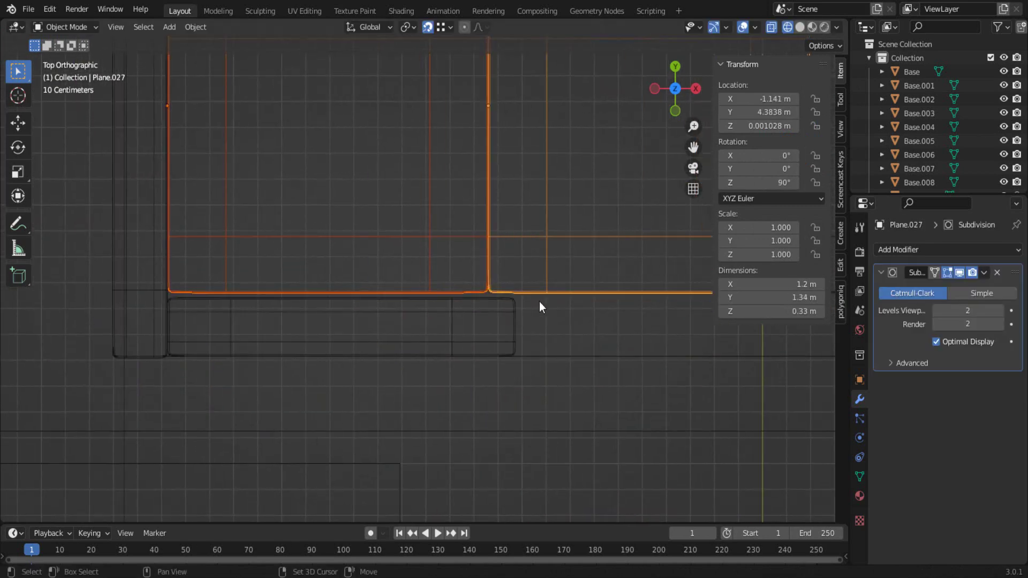
Delete the stray small rectangle near the sofa
left_click(256, 253)
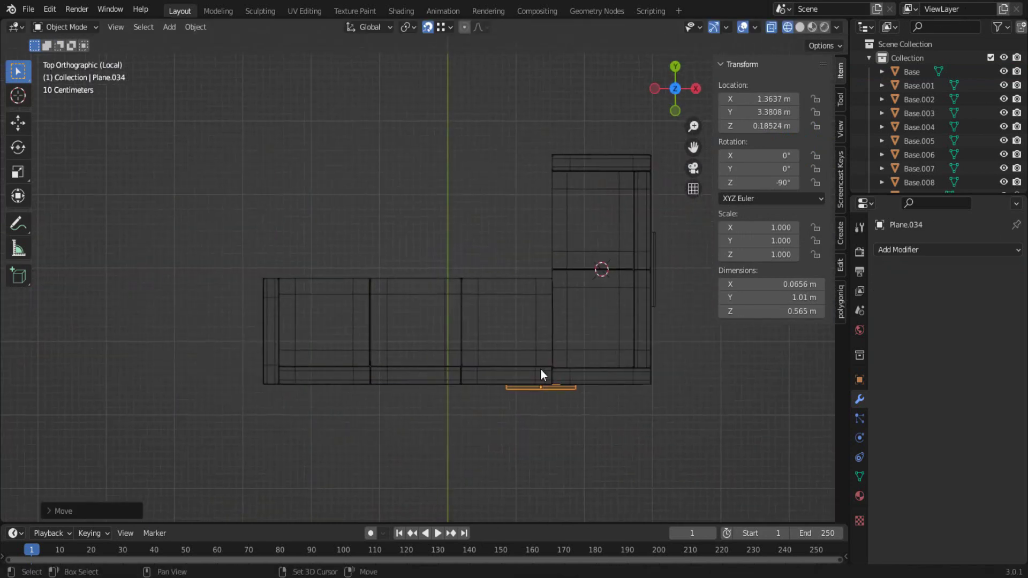
Lengthen the thin panel by moving its end edge along the sofa's front
key("Tab")
scroll(541, 375, "up", 3)
key("g")
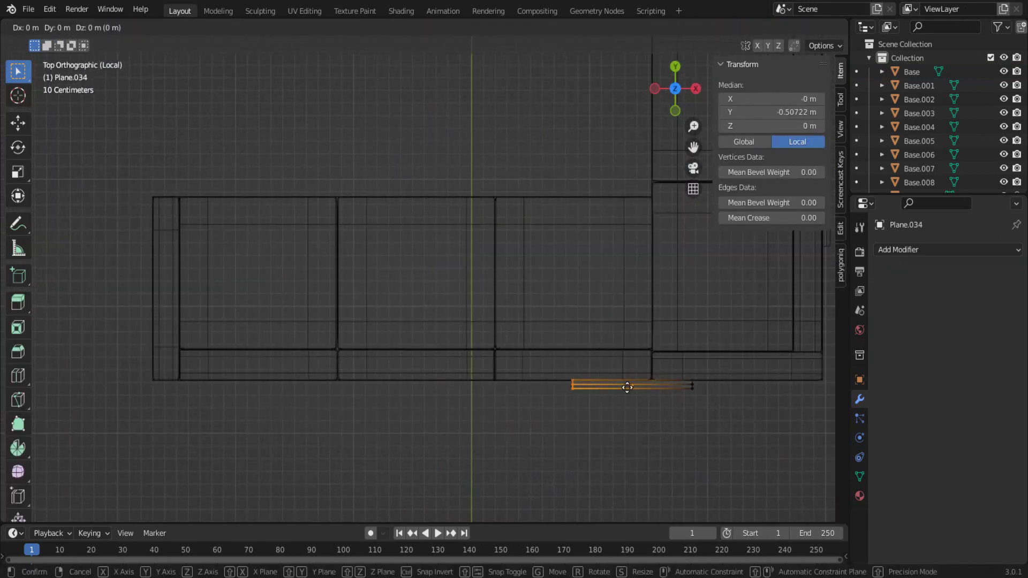
key("Tab")
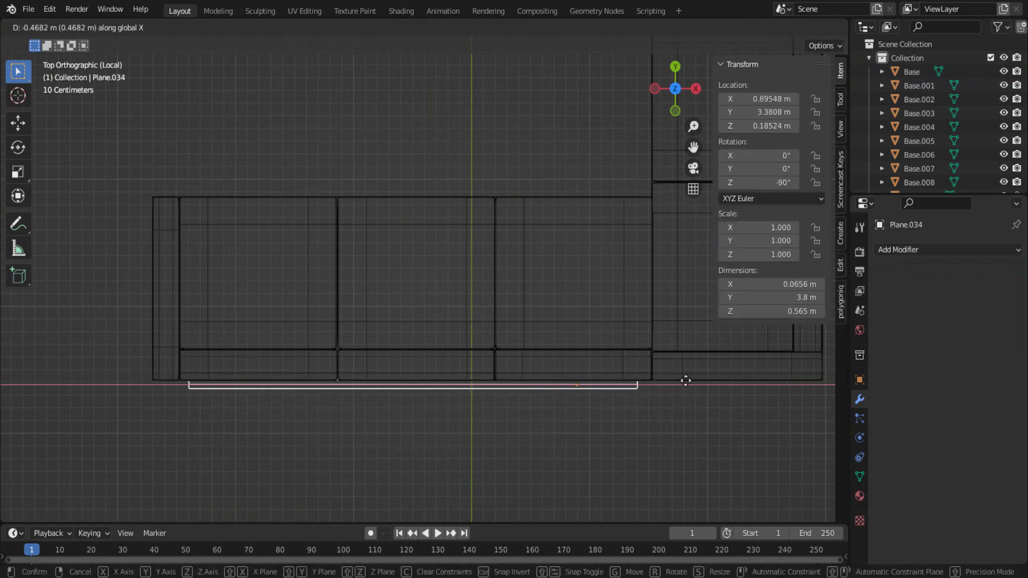
left_click(617, 389)
key("Tab")
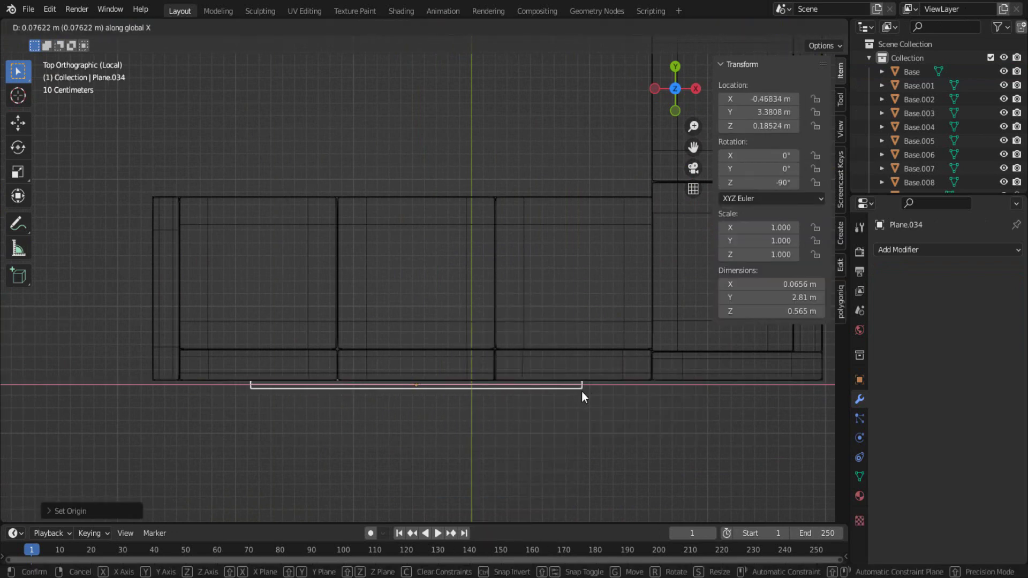
left_click(581, 391)
Add a cylinder, shrink it to leg size and lower it under the sofa
mouse_move(582, 391)
middle_mouse_down()
mouse_move(559, 245)
mouse_move(516, 168)
mouse_move(523, 132)
middle_mouse_up()
left_click(535, 300)
left_click(522, 133)
key("shift+a")
left_click(481, 230)
key("Tab")
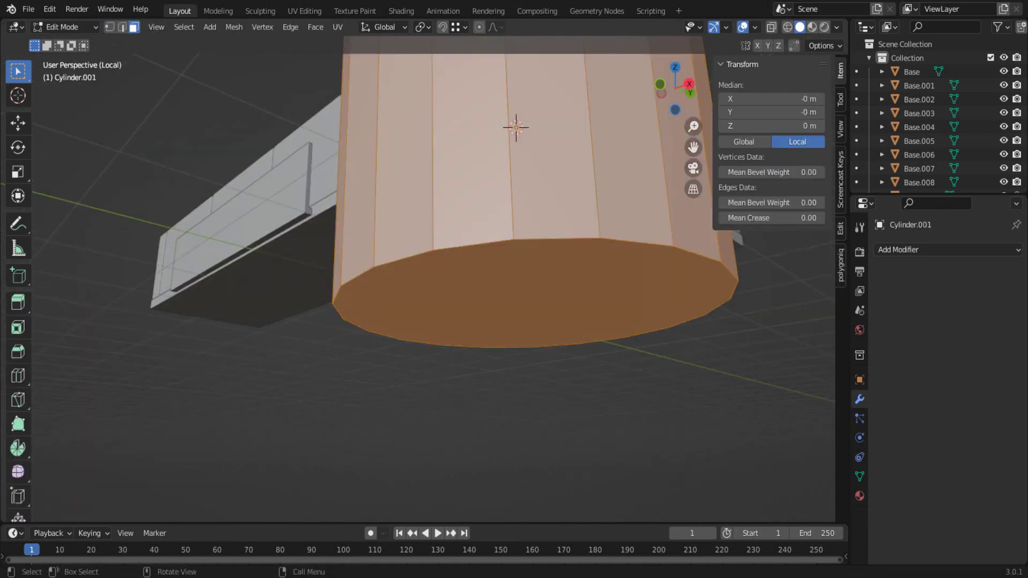
key("KP_1")
key("s")
key("g")
key("y")
key("z")
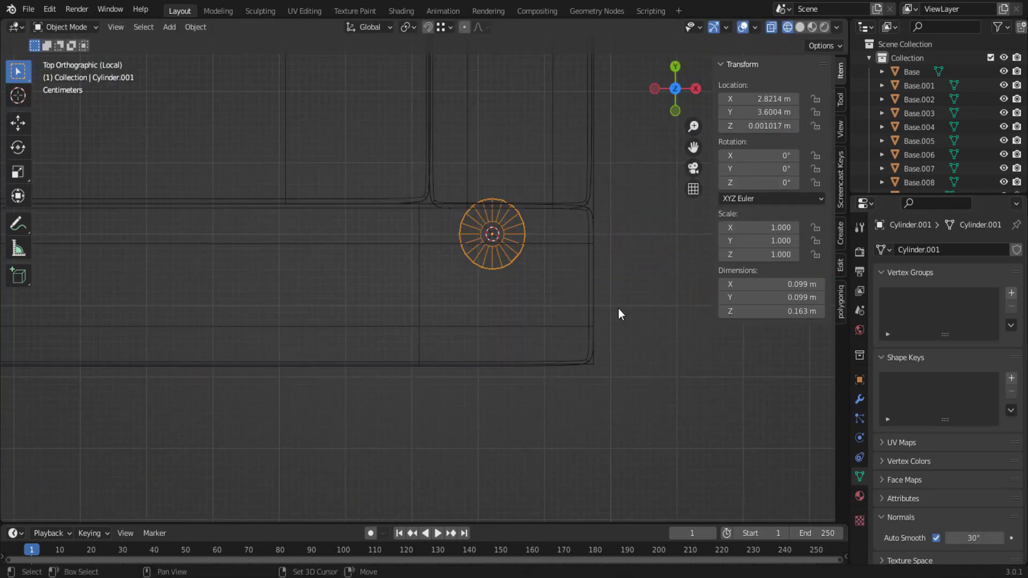
left_click(663, 376)
Delete the misplaced leg and the two extra legs
middle_click_drag(663, 377, 492, 291)
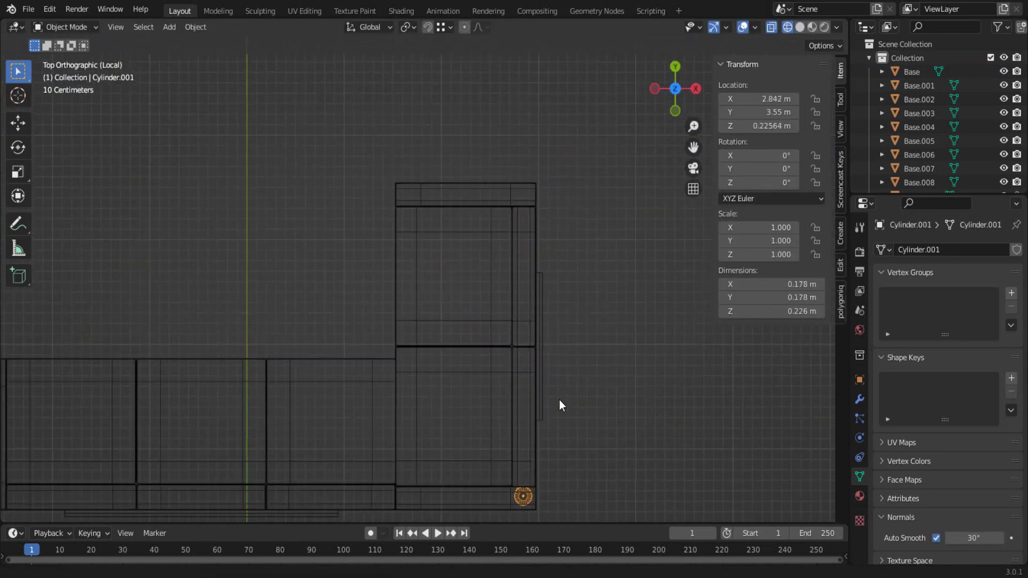
key("Escape")
key("Delete")
left_click(517, 501)
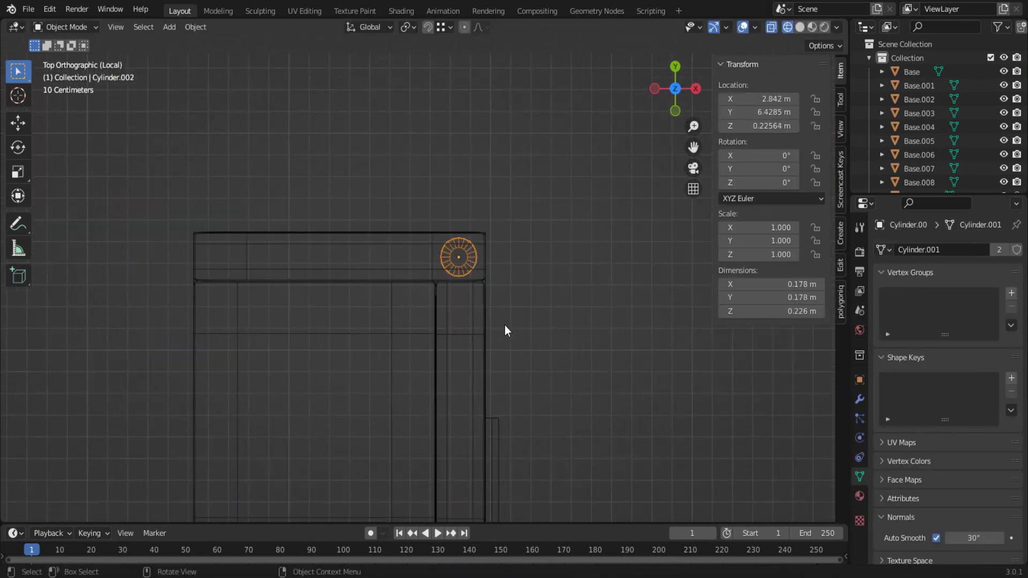
key("Delete")
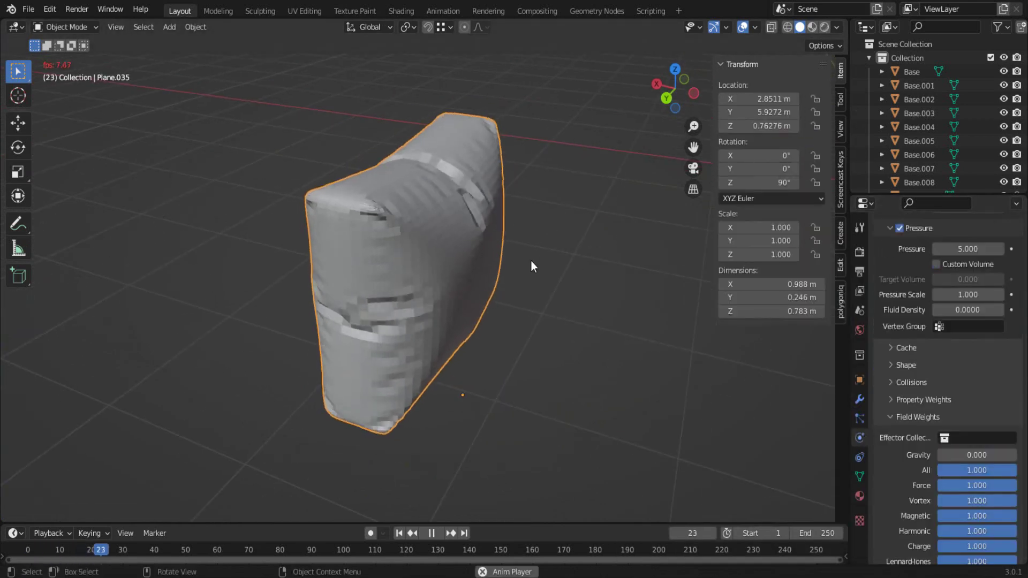
Scale the cushion block along the X axis
key("s")
key("x")
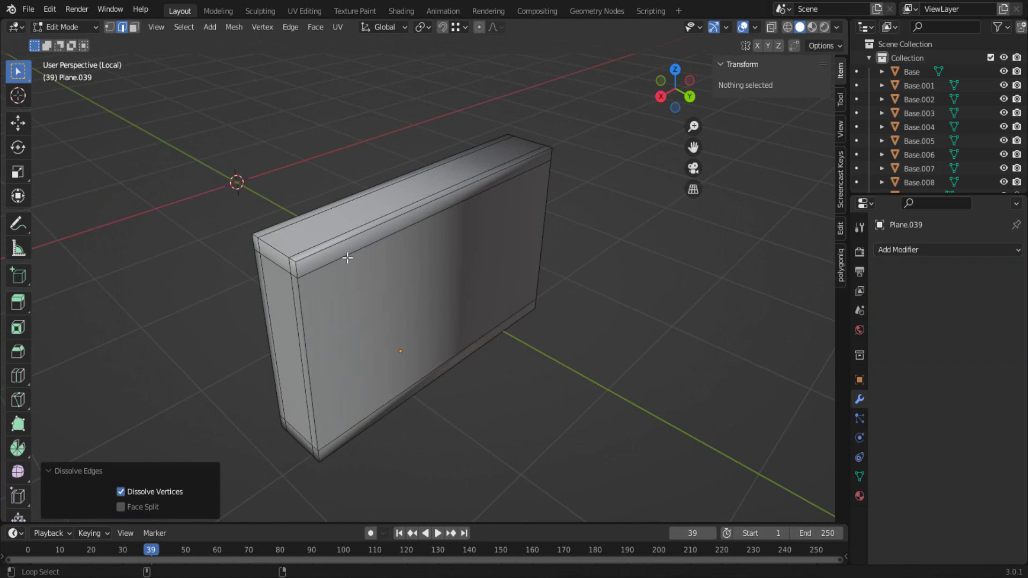
Narrow the box along the X axis and apply its scale
left_click(347, 257, "alt")
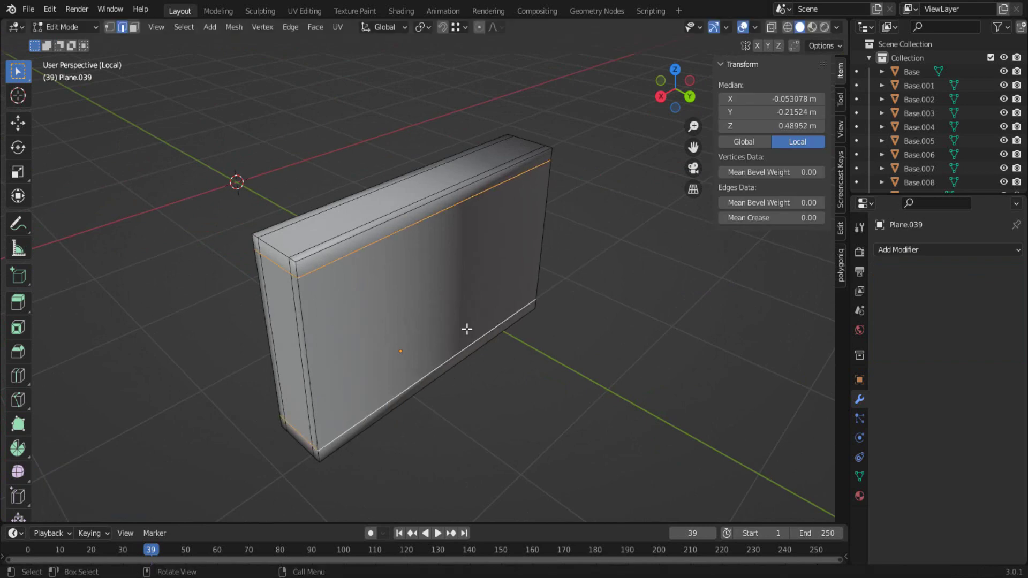
mouse_move(465, 328)
middle_mouse_down()
mouse_move(360, 250)
mouse_move(615, 282)
middle_mouse_up()
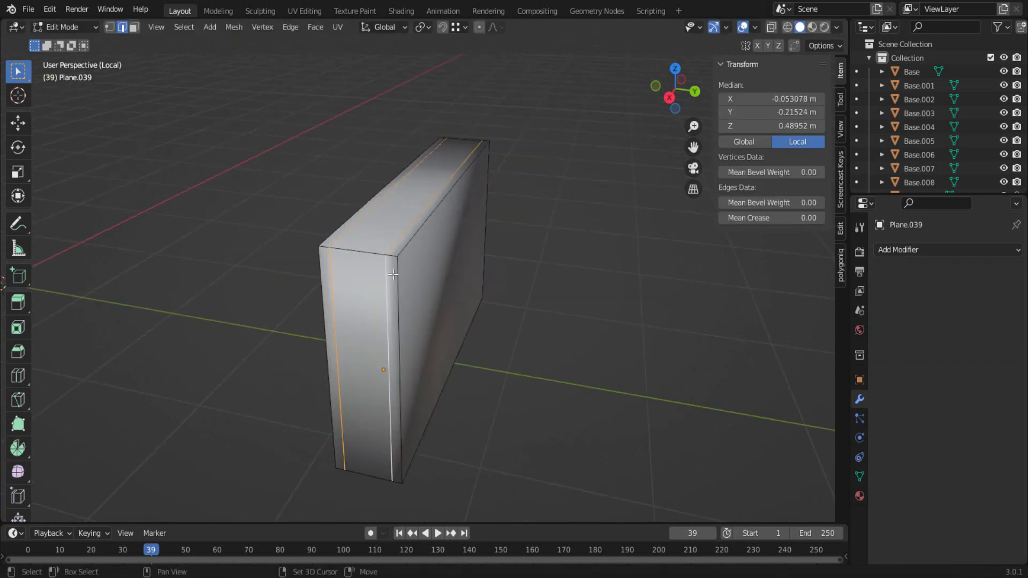
key("Tab")
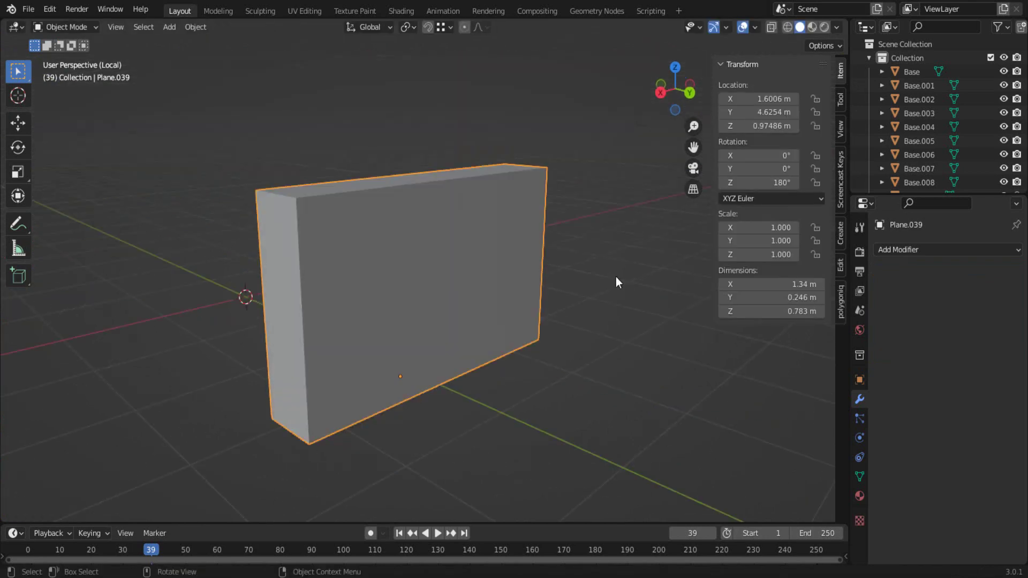
key("s")
key("x")
key("ctrl+a")
Add a Bevel modifier to round the box's edges
left_click(501, 323)
left_click(948, 250)
left_click(772, 304)
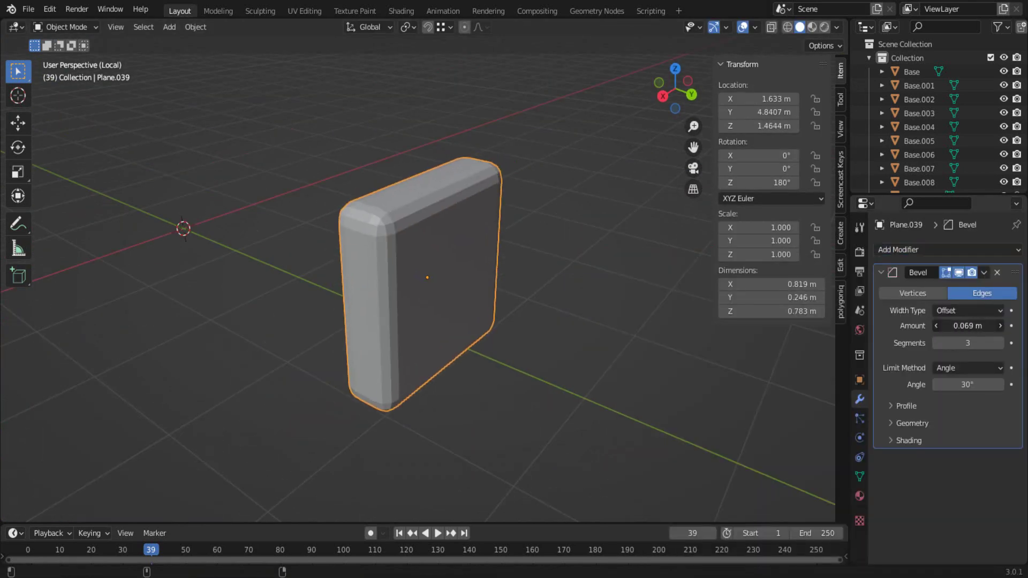
key("Tab")
key("Tab")
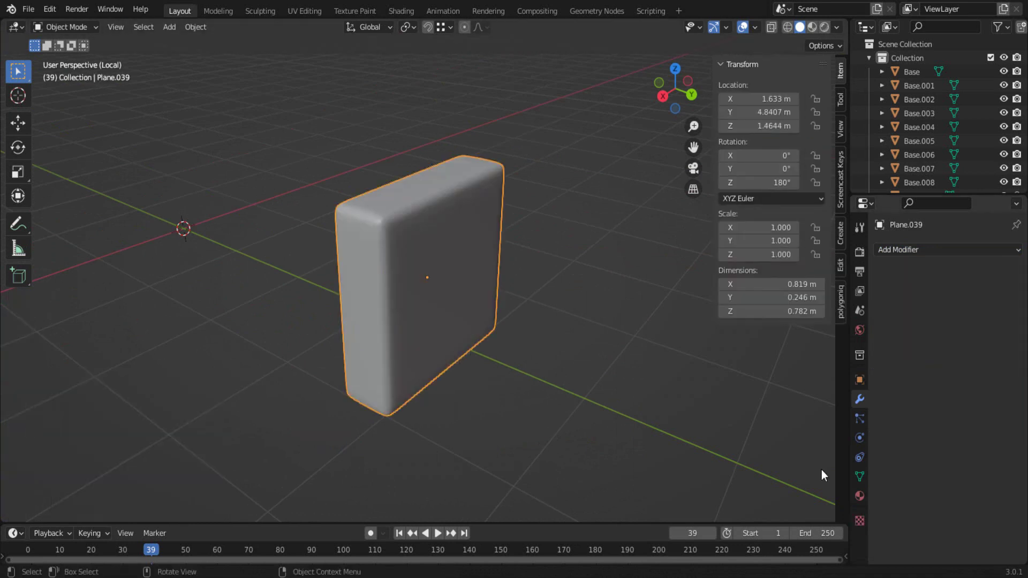
Inflate the box with a Cloth simulation using pressure, then apply the puffy pillow shape
left_click(859, 437)
left_click(941, 280)
key("shift+Left")
scroll(953, 375, "down", 10)
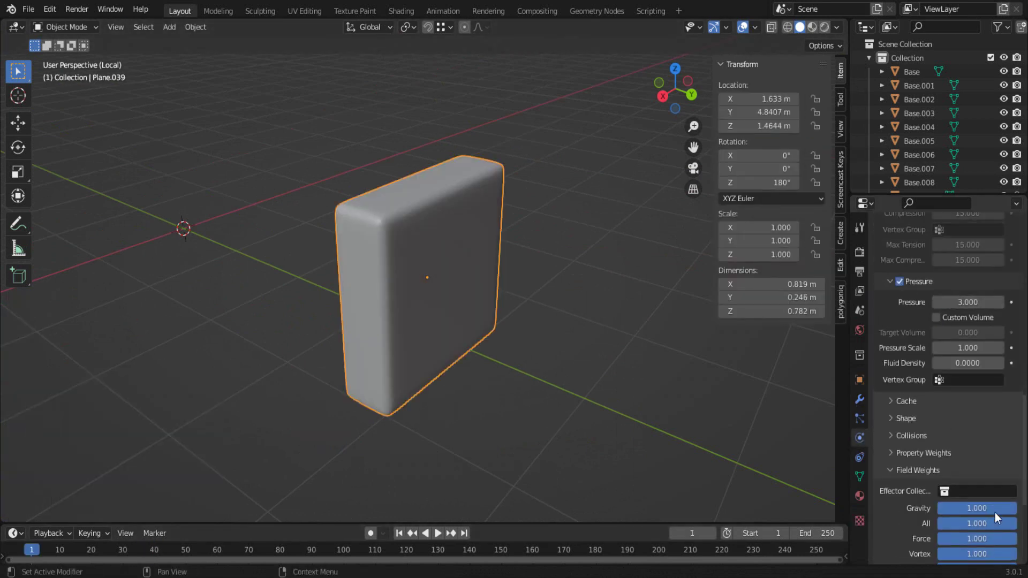
right_click(459, 276)
left_click(859, 399)
left_click(997, 270)
left_click(921, 285)
Bevel the pillow's seam edge loop into a raised seam and add a Solidify modifier
key("slash")
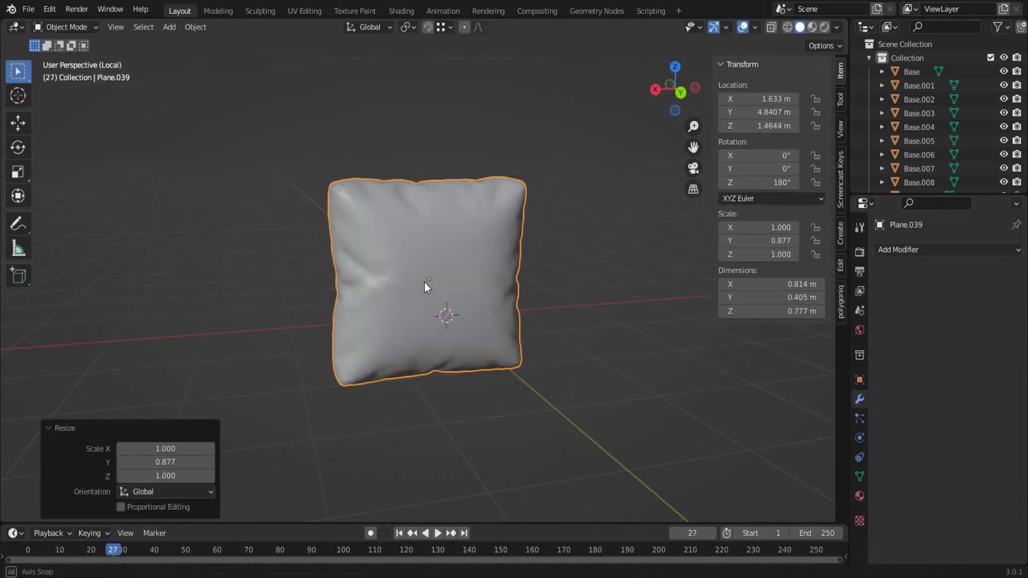
key("Tab")
mouse_move(352, 264)
middle_mouse_down()
mouse_move(564, 292)
mouse_move(523, 264)
middle_mouse_up()
key("ctrl+b")
left_click(604, 300)
right_click(600, 306)
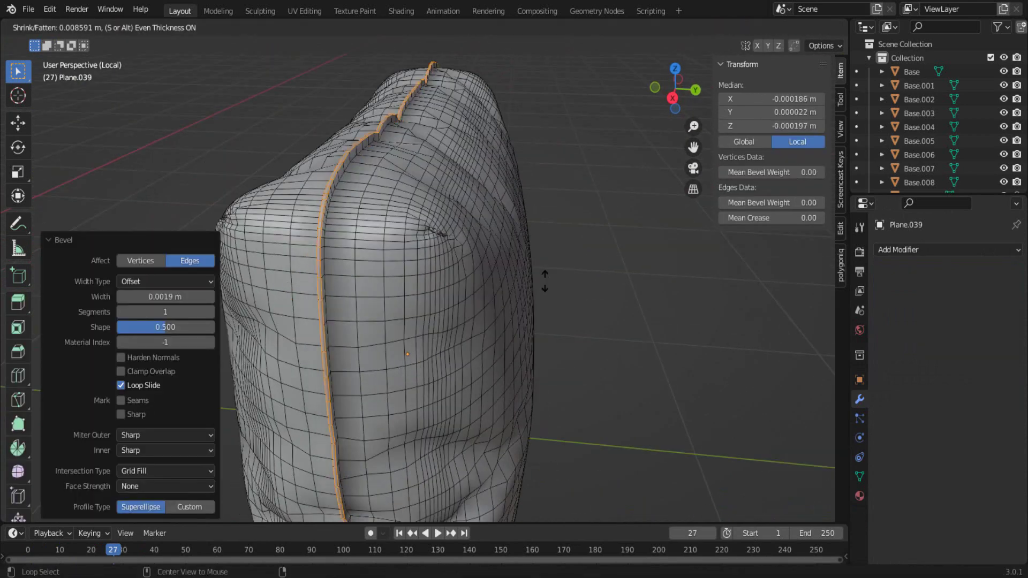
left_click(544, 281)
key("Tab")
left_click(947, 249)
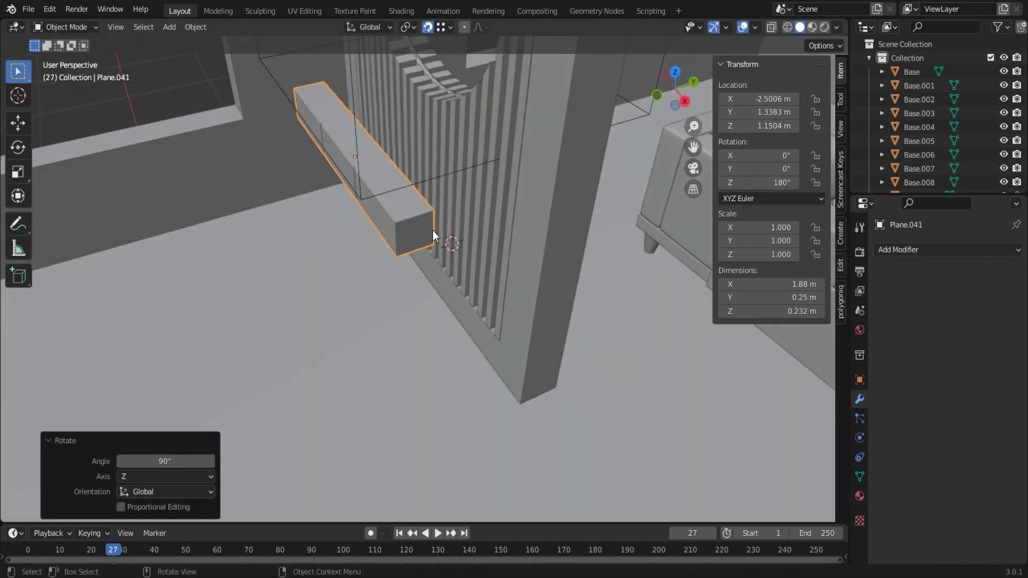
Slide the rotated bar copy along Y to 1.7205 m against the slatted partition, checking from the right view
key("g")
key("y")
left_click(458, 211)
key("KP_3")
key("shift+z")
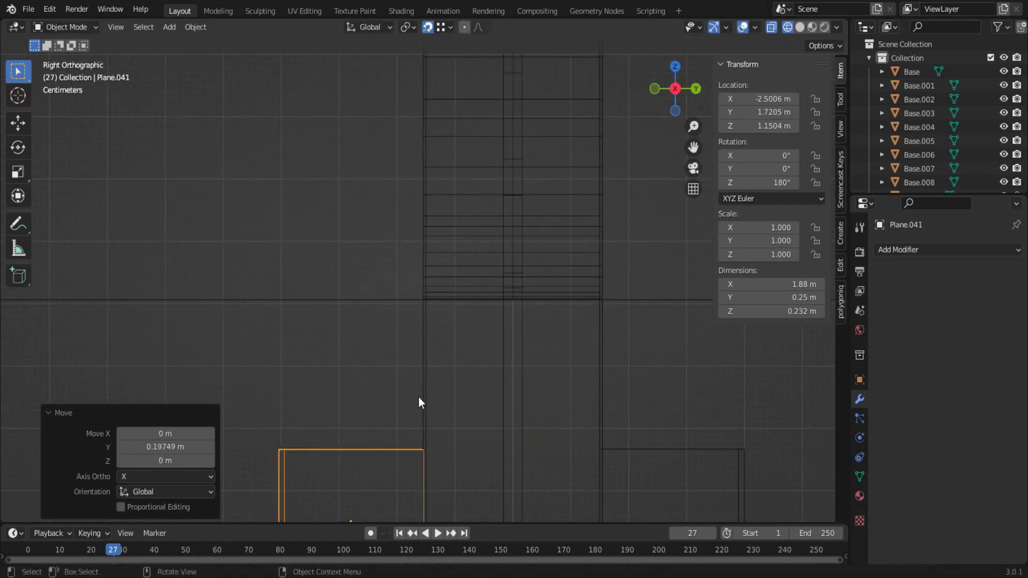
key("shift+z")
mouse_move(419, 397)
middle_mouse_down()
mouse_move(511, 341)
mouse_move(406, 386)
mouse_move(526, 330)
middle_mouse_up()
Add a new plane and extrude it upward into a tall box
key("shift+a")
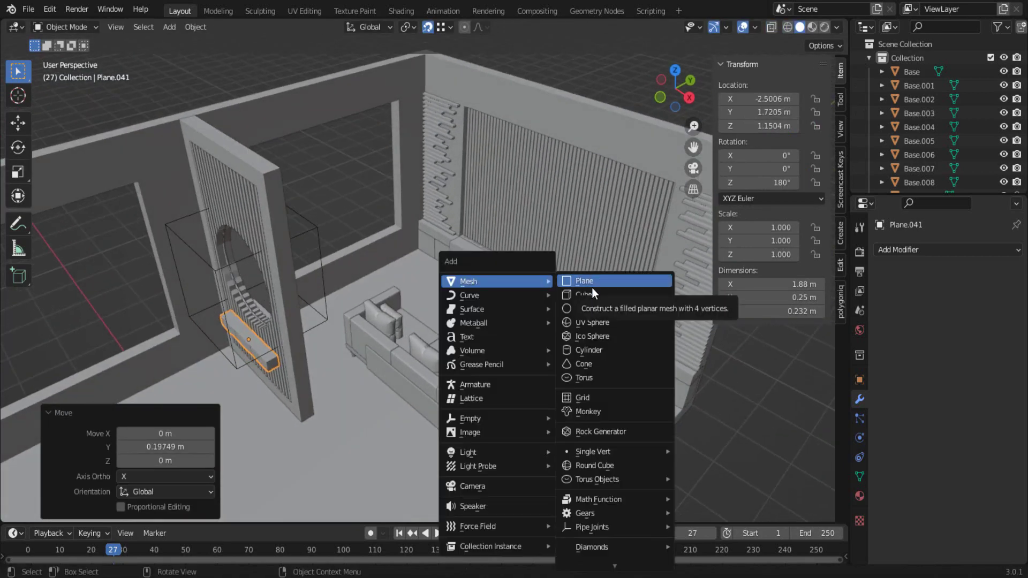
left_click(584, 281)
key("Tab")
key("KP_7")
key("shift+z")
left_click(536, 290)
key("KP_1")
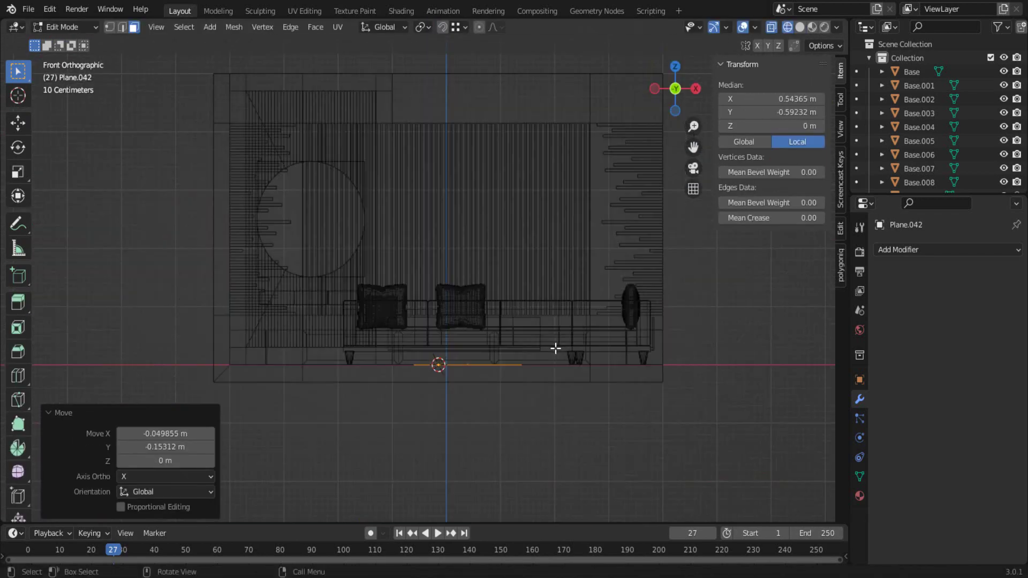
key("e")
left_click(567, 328)
Move the box's geometry vertically, checking its height from the front view
mouse_move(566, 328)
middle_mouse_down()
mouse_move(571, 368)
mouse_move(551, 362)
middle_mouse_up()
key("g")
key("z")
left_click(570, 369)
key("Tab")
key("KP_1")
key("shift+z")
key("g")
Slide the box along X into position from the top view
key("z")
key("KP_7")
key("g")
key("x")
left_click(537, 323)
scroll(555, 332, "up", 1)
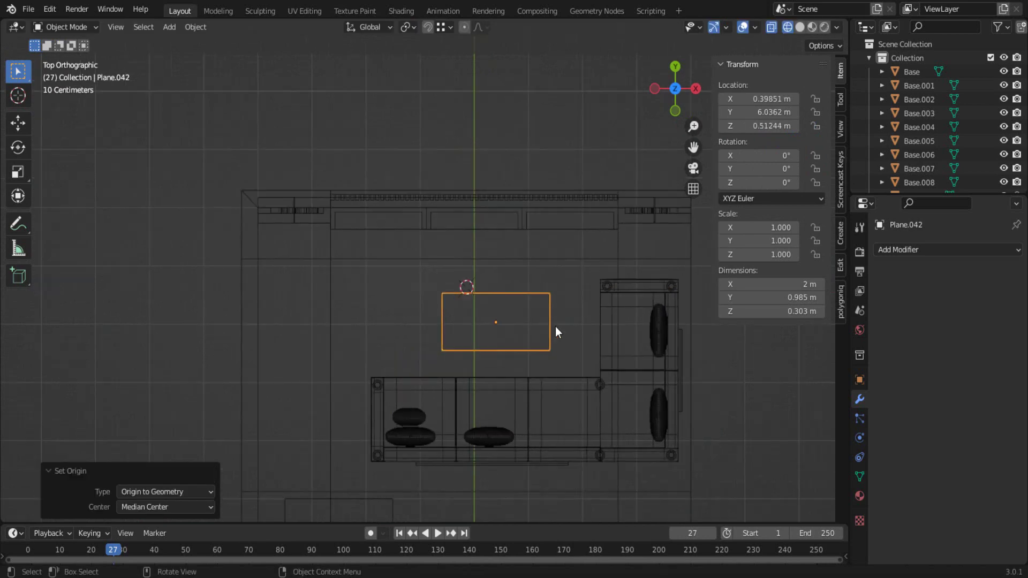
left_click(634, 353)
middle_click_drag(634, 353, 612, 374)
Isolate the box and inset its bottom face
key("KP_Divide")
key("shift+z")
key("Tab")
key("3")
middle_click_drag(474, 377, 595, 323)
key("i")
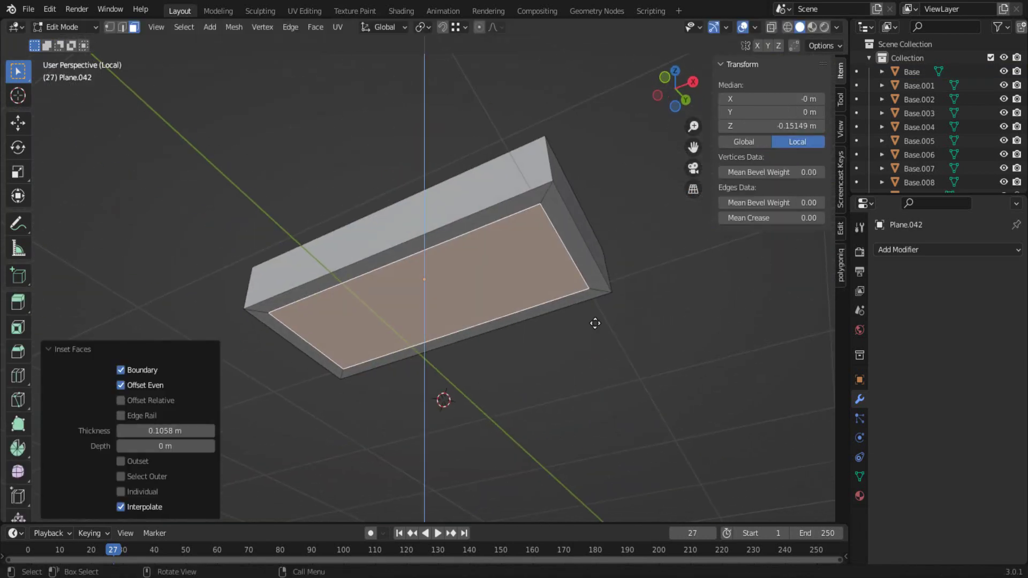
left_click(609, 316)
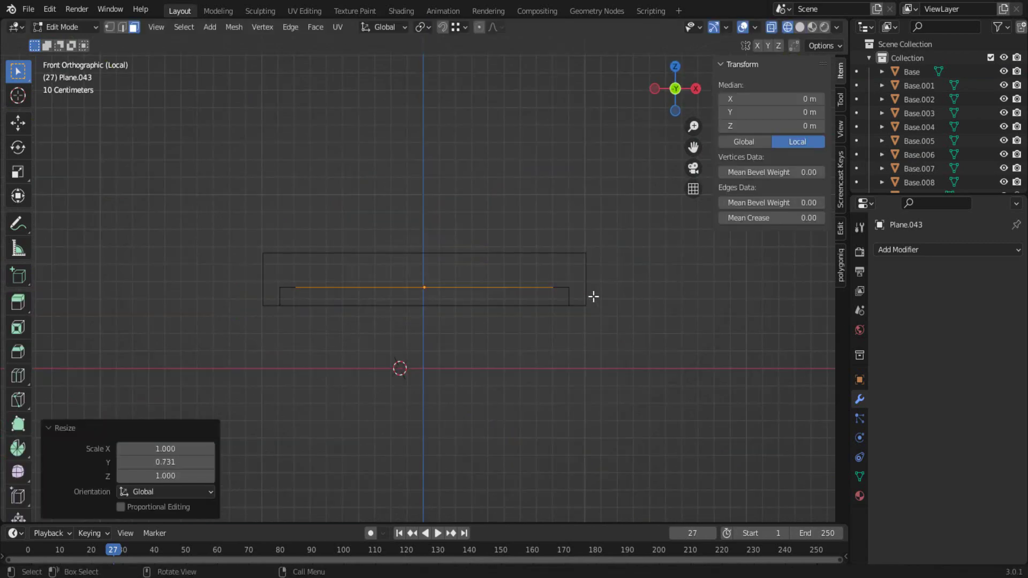
Widen the flat panel slightly by scaling its face along Y
key("KP_Divide")
key("KP_7")
key("Tab")
key("s")
key("y")
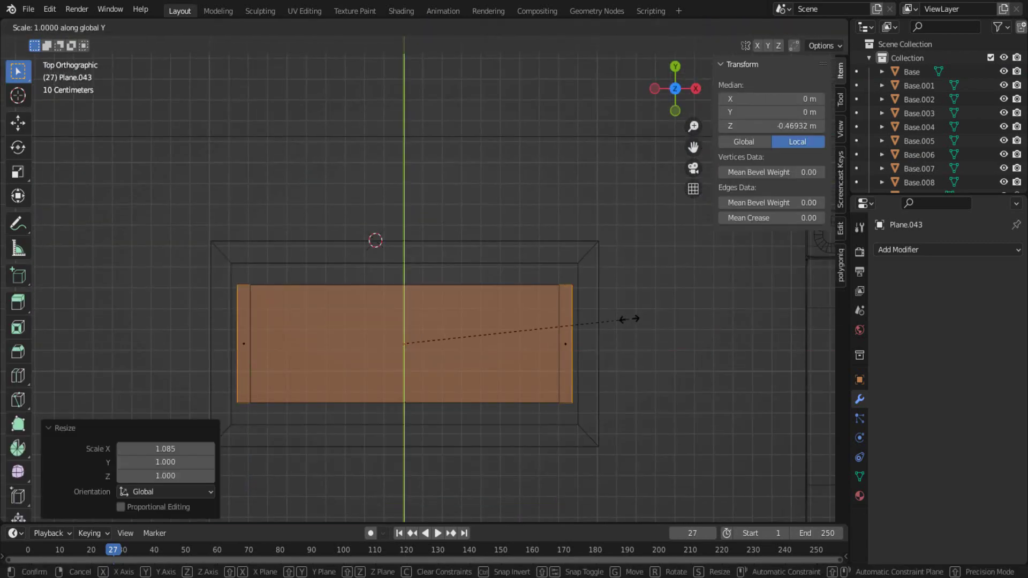
scroll(657, 312, "up", 5)
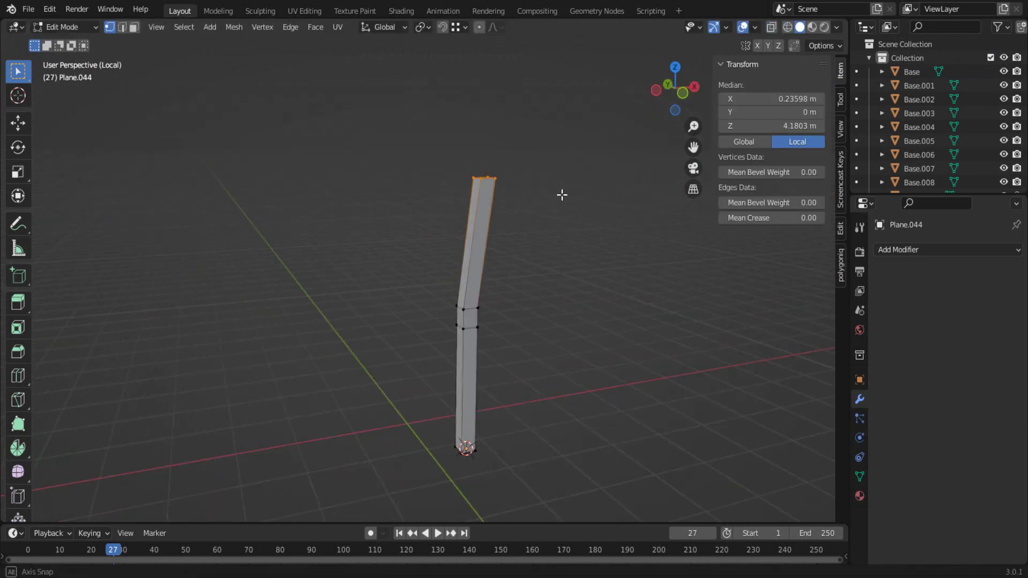
Finish bending the back leg and place a copy 3.24 m along Y
left_click(567, 238)
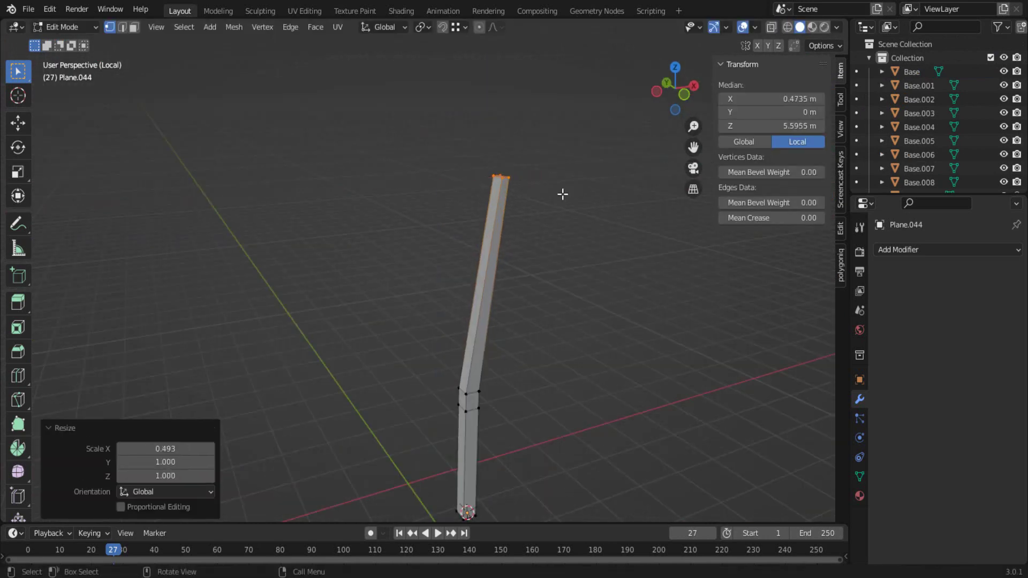
key("Tab")
middle_click_drag(562, 194, 504, 329)
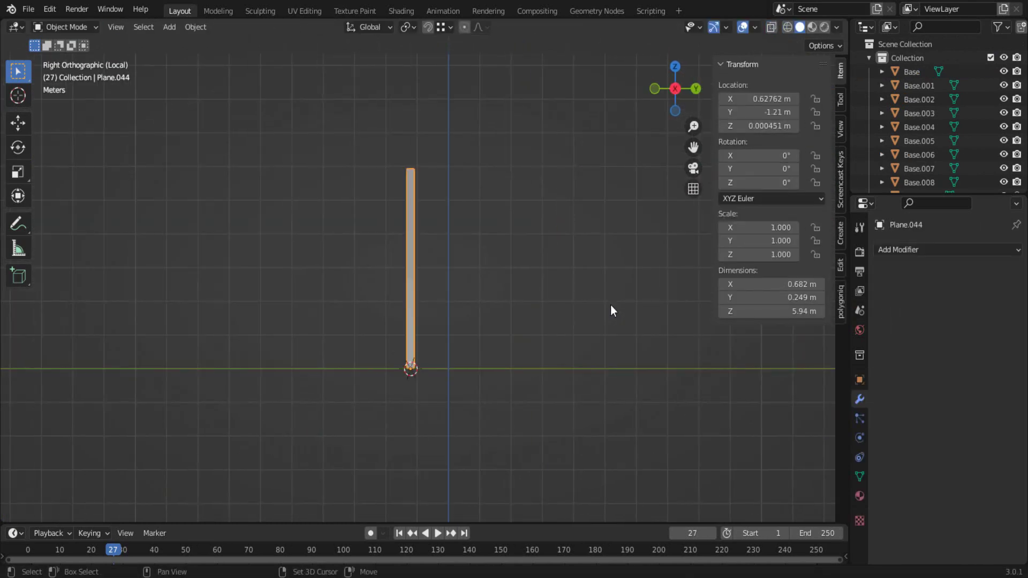
left_click(630, 325)
middle_click_drag(630, 325, 416, 396)
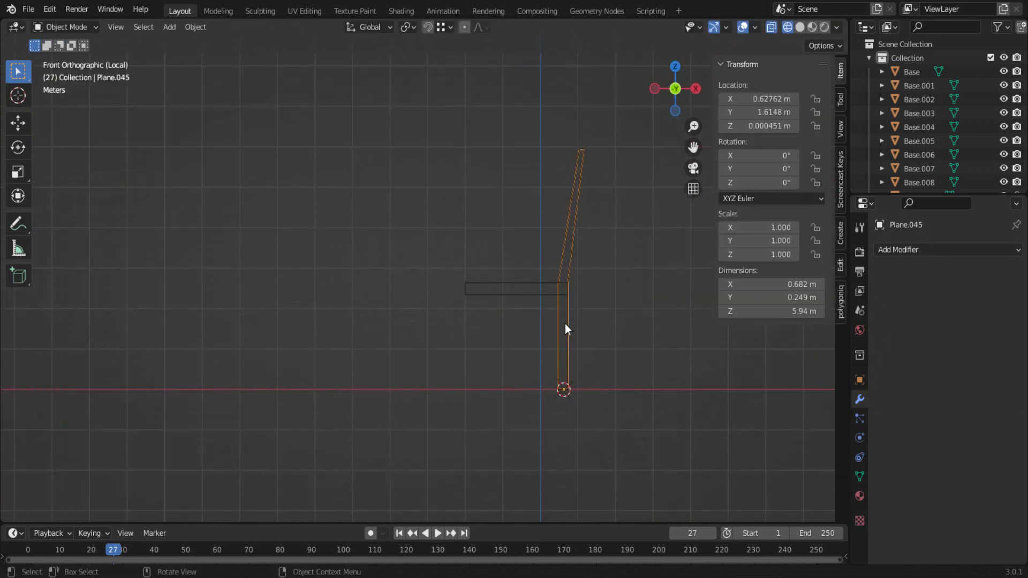
Turn on snapping and set the crossbar's origin to its geometry
left_click(434, 27)
left_click(453, 321)
middle_click_drag(452, 321, 516, 289)
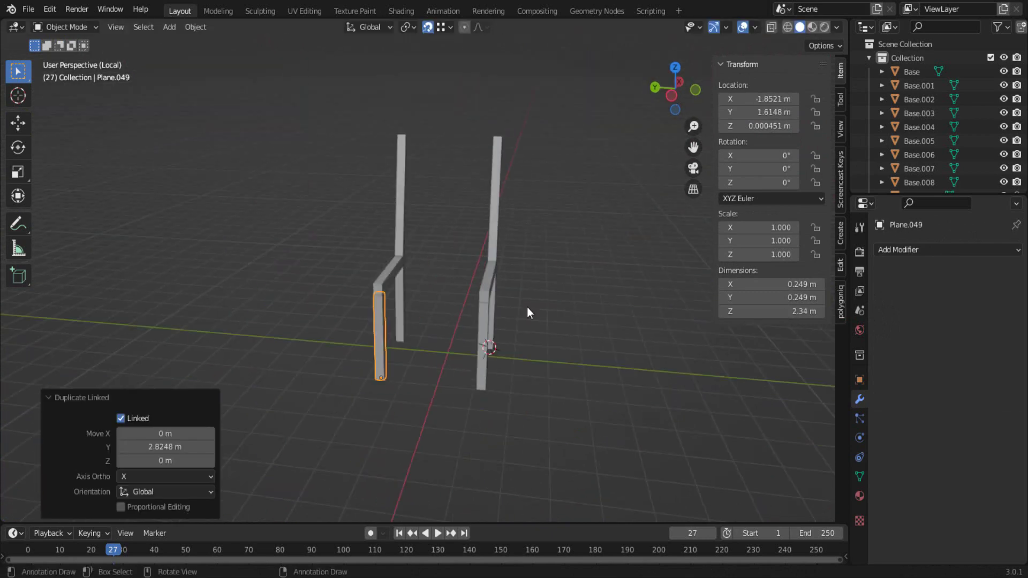
right_click(466, 289)
left_click(527, 249)
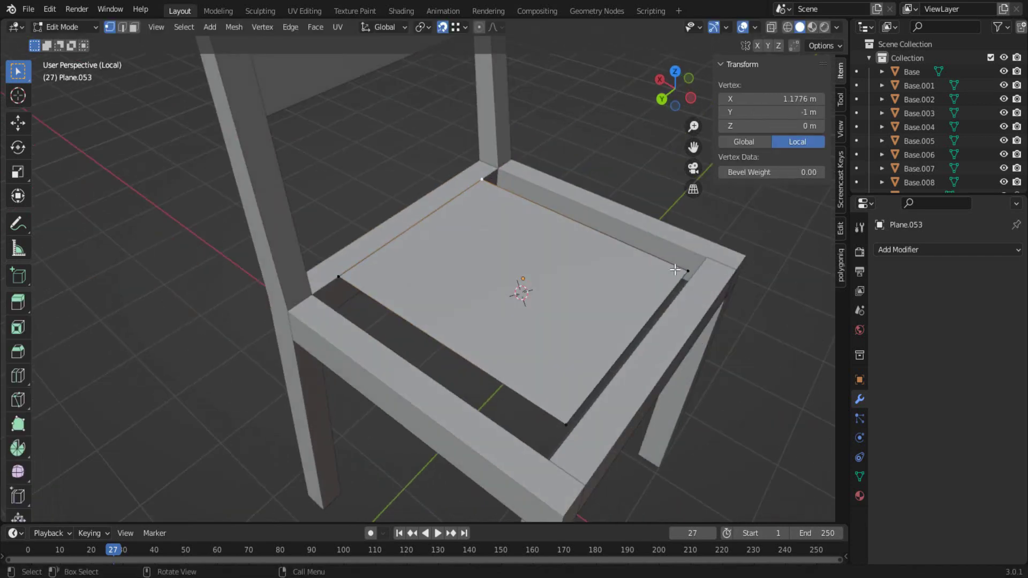
Extrude the seat upward to give it thickness
middle_click_drag(486, 172, 615, 245)
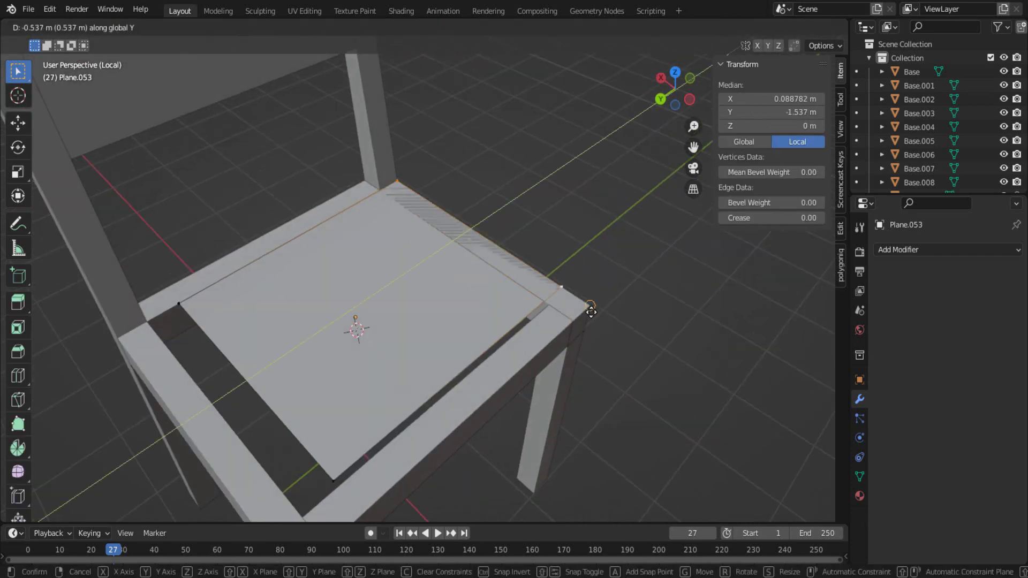
key("e")
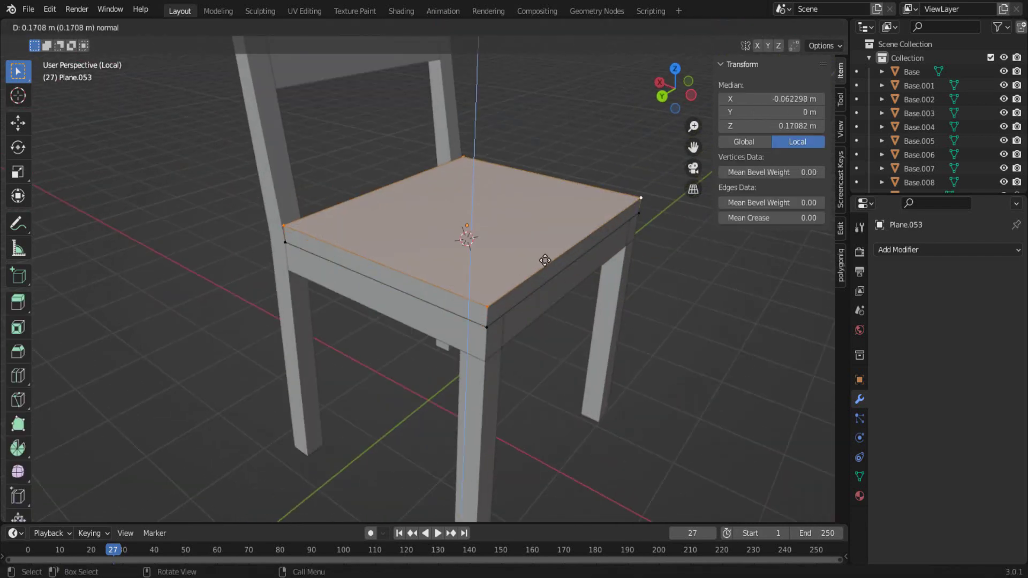
left_click(543, 261)
key("Tab")
scroll(541, 289, "down", 5)
middle_click_drag(542, 290, 538, 294)
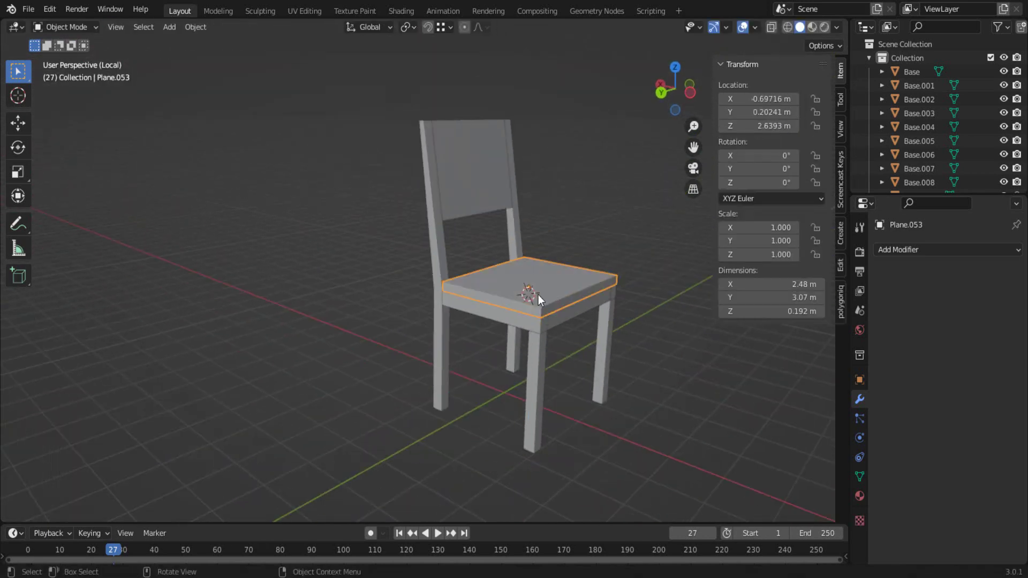
scroll(482, 294, "up", 3)
Reposition a front leg and adjust the front rail's end faces using see-through view
left_click(459, 298)
middle_click_drag(460, 319, 589, 321)
left_click(637, 324, "shift")
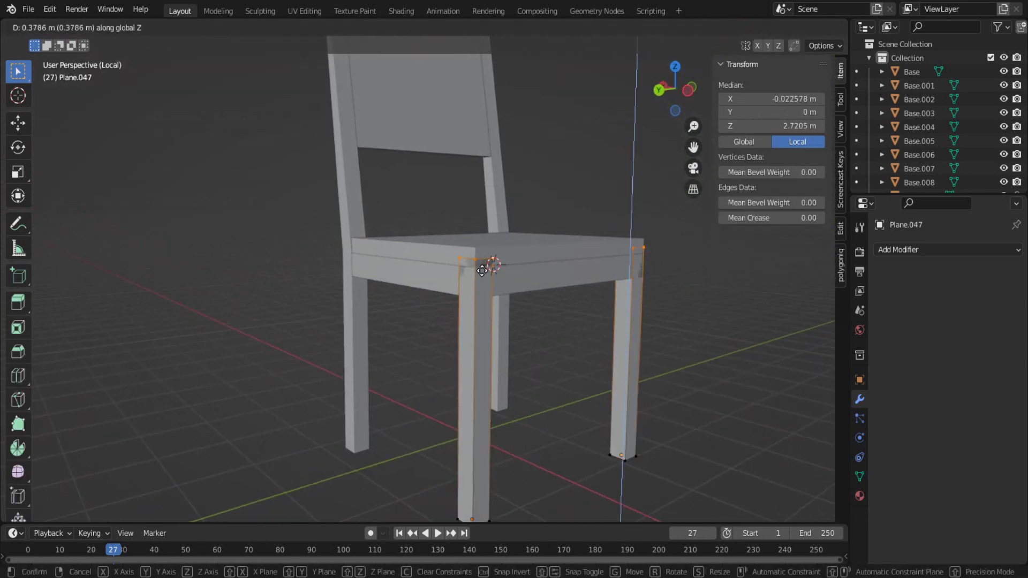
left_click(485, 276)
key("Tab")
middle_click_drag(485, 276, 549, 304)
left_click(549, 304)
key("Tab")
key("alt+z")
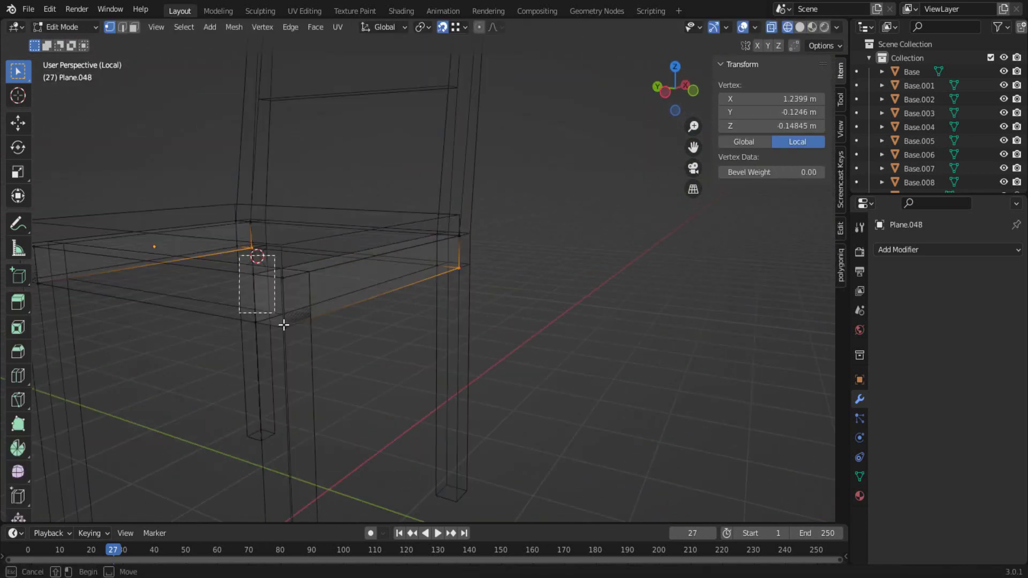
key("Tab")
scroll(589, 348, "down", 3)
mouse_move(521, 384)
middle_mouse_down()
mouse_move(489, 406)
mouse_move(567, 462)
mouse_move(585, 323)
mouse_move(479, 265)
mouse_move(578, 294)
middle_mouse_up()
Adjust the back rail and another rail piece around the seat
left_click(489, 405)
scroll(478, 265, "up", 3)
left_click(479, 264)
key("Tab")
left_click(478, 264)
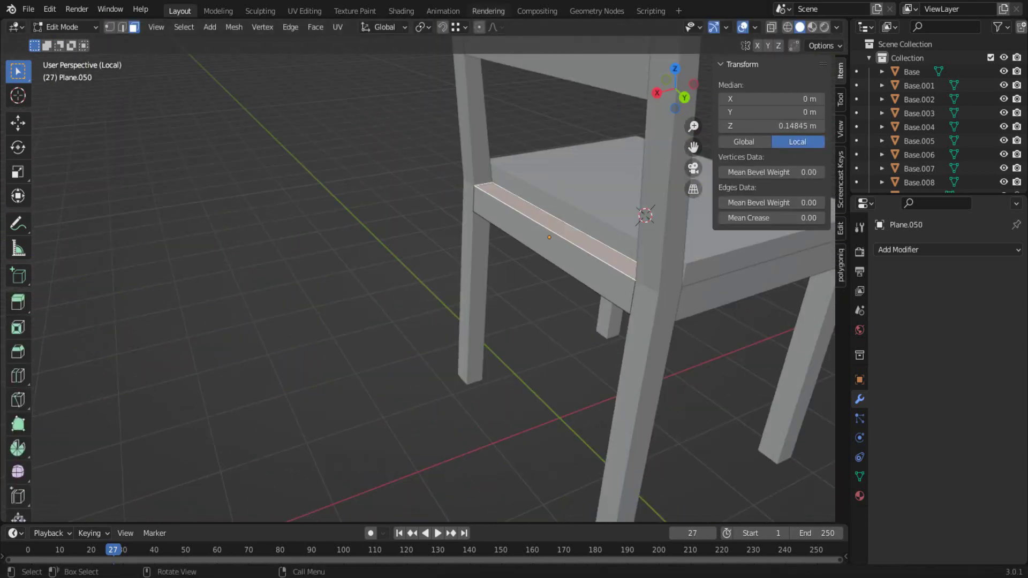
key("g")
left_click(578, 294)
key("Tab")
left_click(509, 289)
mouse_move(509, 289)
middle_mouse_down()
mouse_move(532, 338)
mouse_move(491, 322)
middle_mouse_up()
key("Tab")
Add a loop cut around the seat
left_click(491, 322)
key("Tab")
key("ctrl+r")
left_click(395, 244)
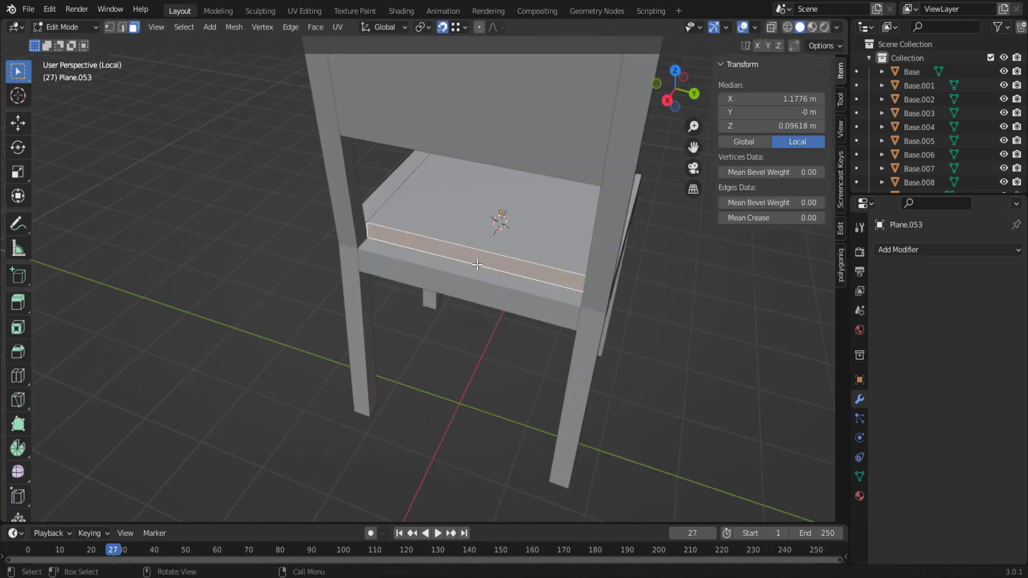
Extrude the seat faces, apply the seat's scale and add subdivision smoothing
key("e")
left_click(476, 265)
key("Tab")
left_click(947, 250)
left_click(749, 452)
key("Tab")
middle_click_drag(462, 245, 385, 271)
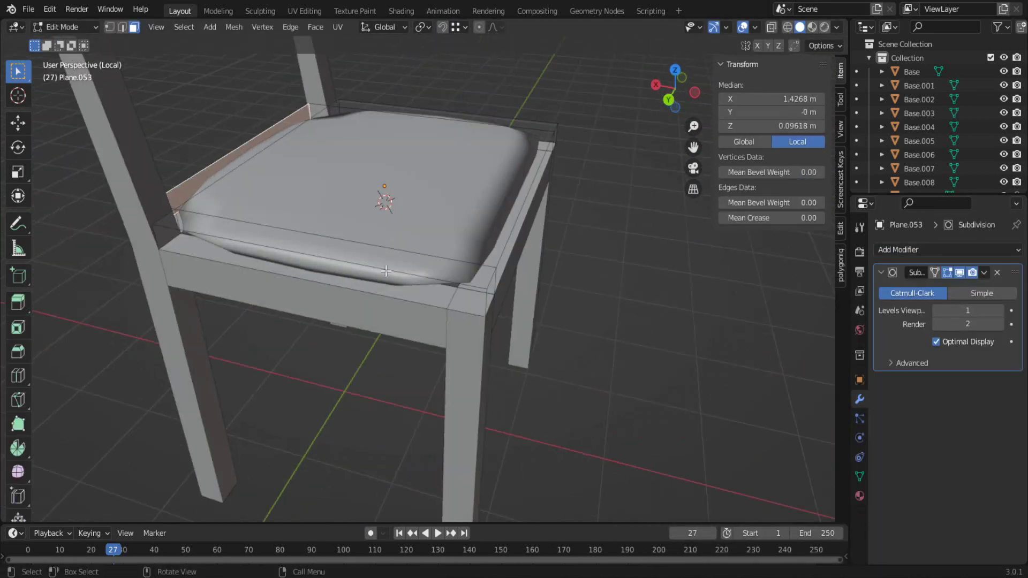
left_click(581, 303)
Raise smoothing to level 2 and add loop cuts near the edges to shape a firm cushion
key("ctrl+r")
mouse_move(580, 303)
middle_mouse_down()
mouse_move(375, 241)
mouse_move(338, 280)
middle_mouse_up()
key("ctrl+2")
left_click(472, 222)
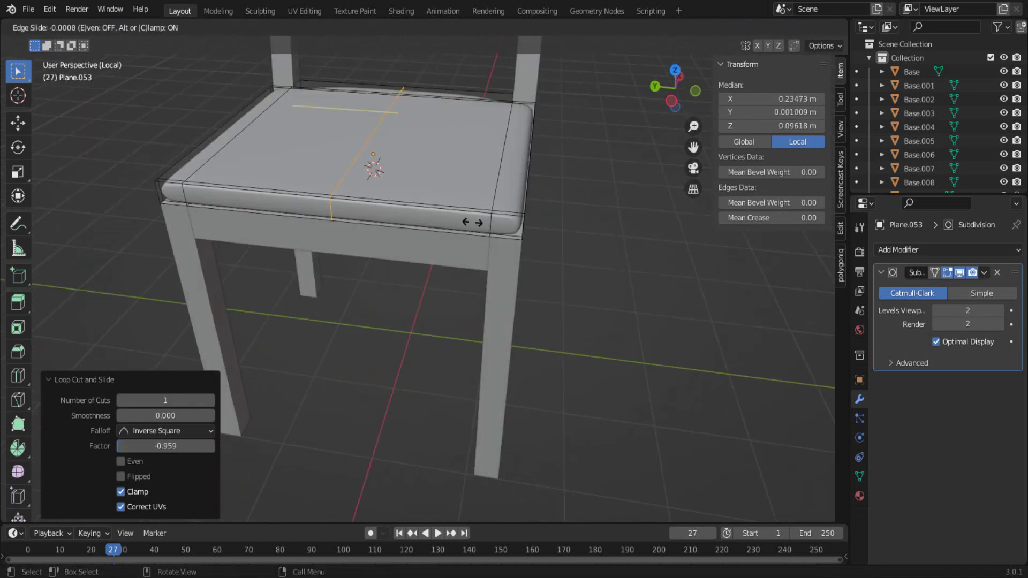
middle_click_drag(169, 183, 763, 285)
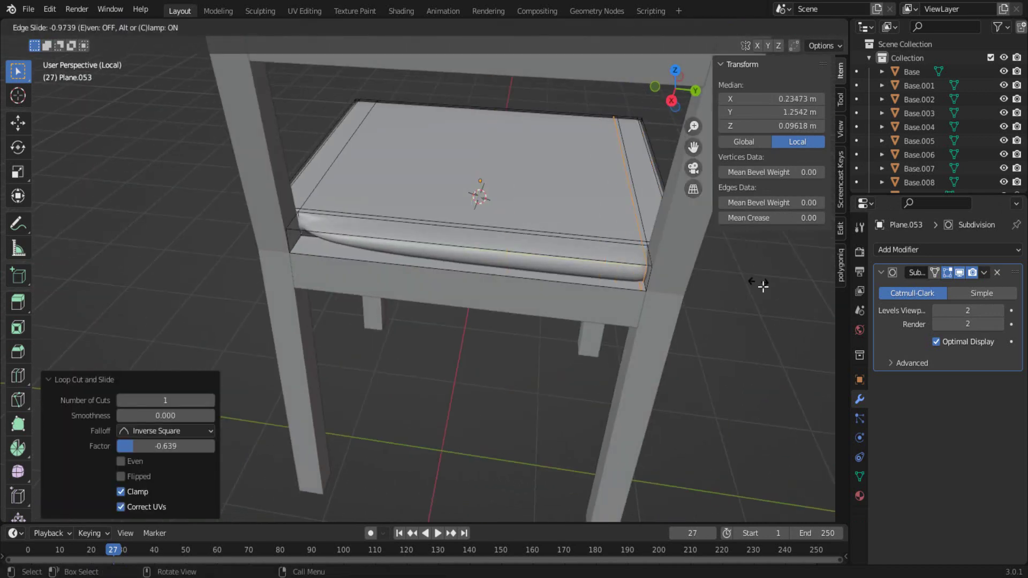
left_click(637, 280)
mouse_move(638, 279)
middle_mouse_down()
mouse_move(239, 301)
mouse_move(307, 279)
middle_mouse_up()
left_click(248, 286)
key("Tab")
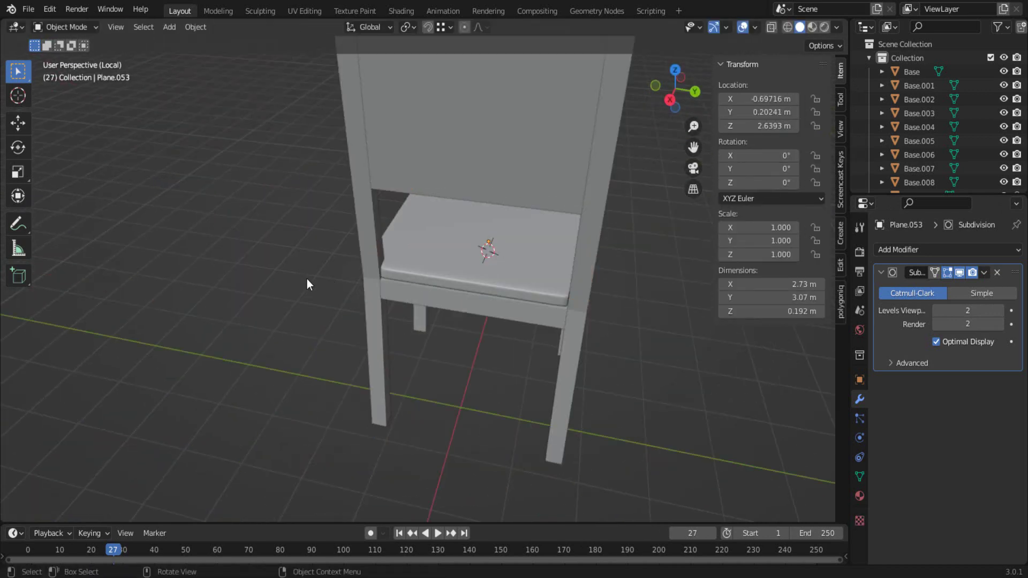
key("Tab")
key("Tab")
mouse_move(439, 268)
middle_mouse_down()
mouse_move(551, 253)
mouse_move(503, 283)
middle_mouse_up()
key("Tab")
key("Tab")
Give a chair leg a Bevel modifier of 0.011 m
scroll(454, 289, "down", 5)
scroll(420, 278, "up", 5)
left_click(415, 309)
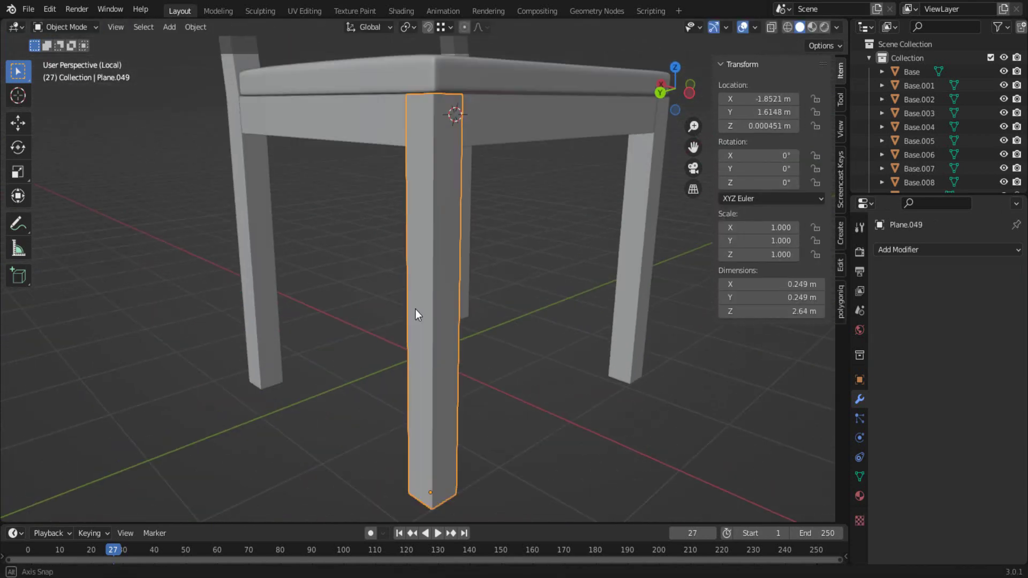
left_click(948, 250)
left_click(773, 306)
scroll(429, 241, "up", 3)
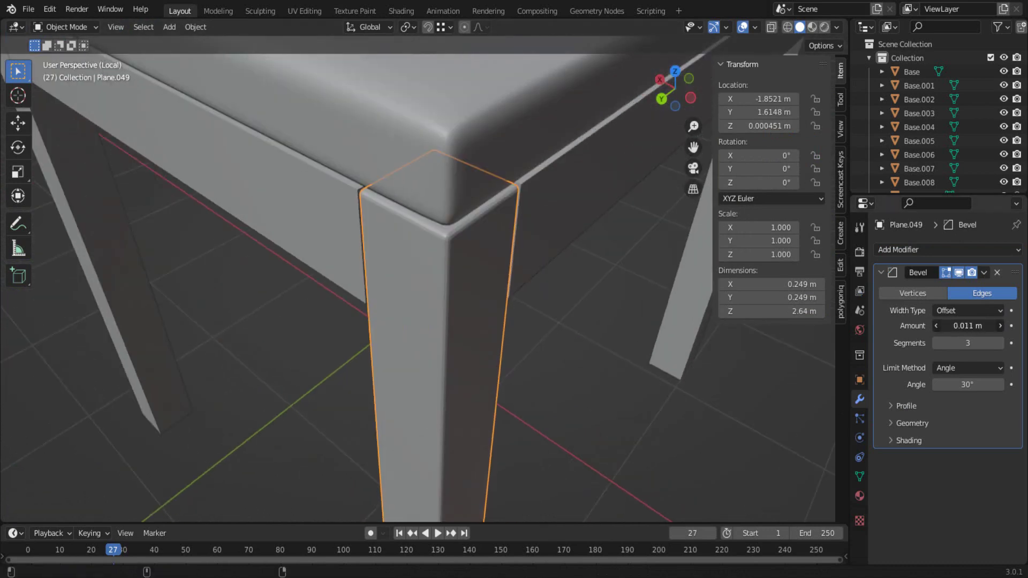
middle_click_drag(428, 241, 401, 339)
left_click(909, 440)
left_click(859, 476)
Enable Auto Smooth on all the chair parts
middle_click_drag(402, 268, 205, 231)
left_click_drag(205, 231, 375, 345)
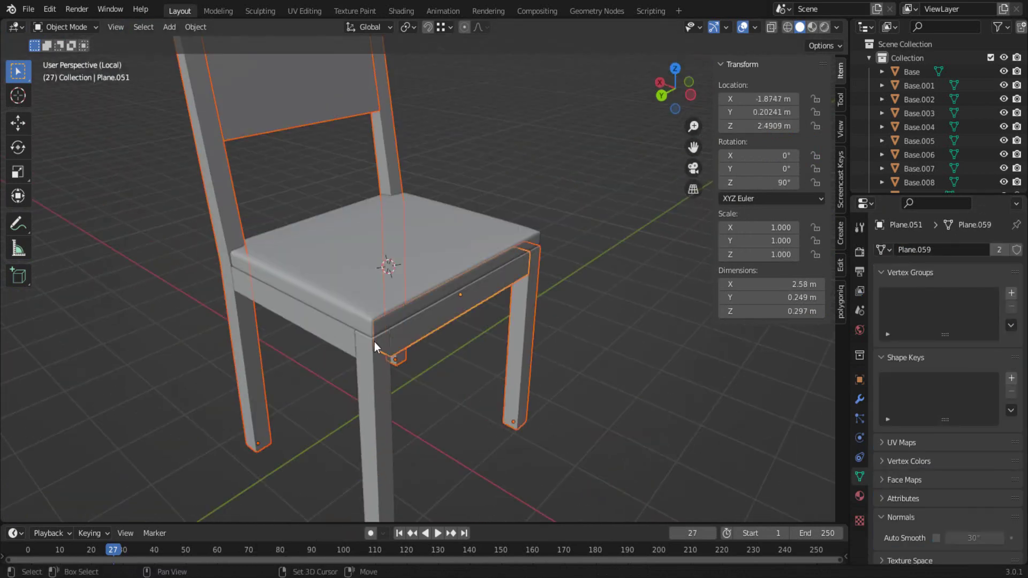
middle_click_drag(375, 344, 348, 327)
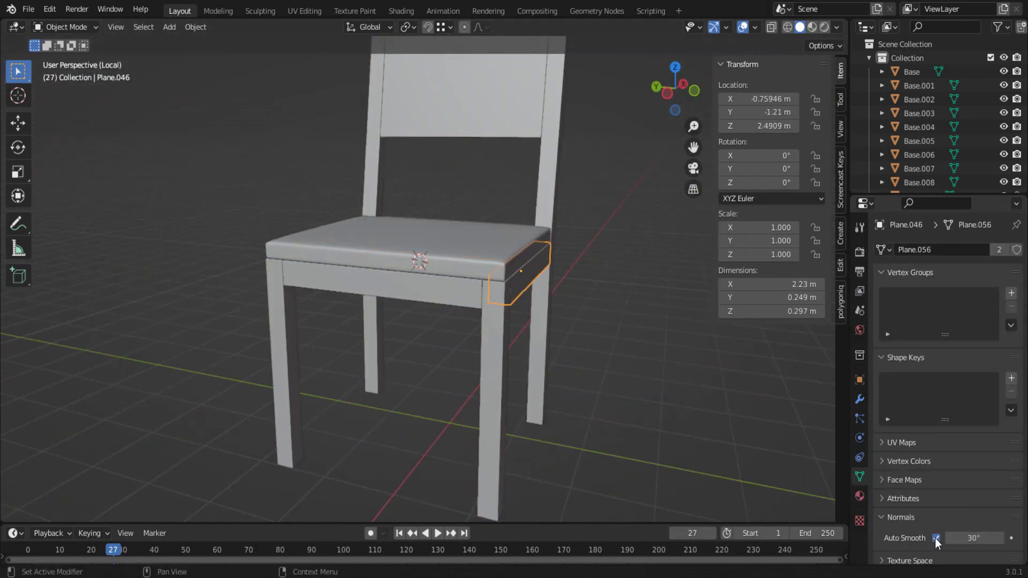
left_click(460, 96)
middle_click_drag(461, 268, 459, 275)
left_click(477, 378)
Scale the whole chair to 0.851 and adjust its height along Z
key("KP_Divide")
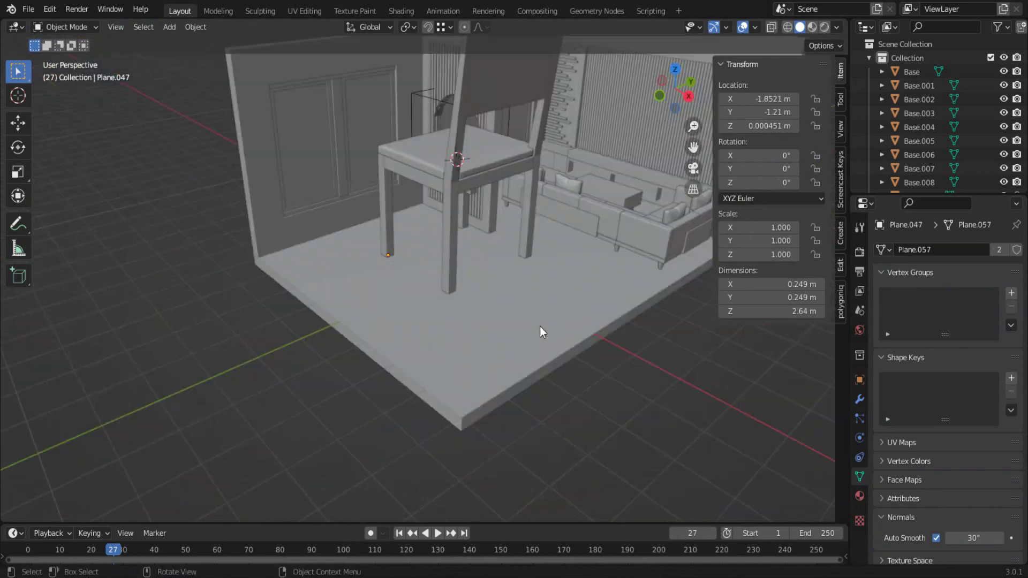
key("KP_7")
key("s")
left_click(562, 360)
key("KP_1")
key("g")
key("z")
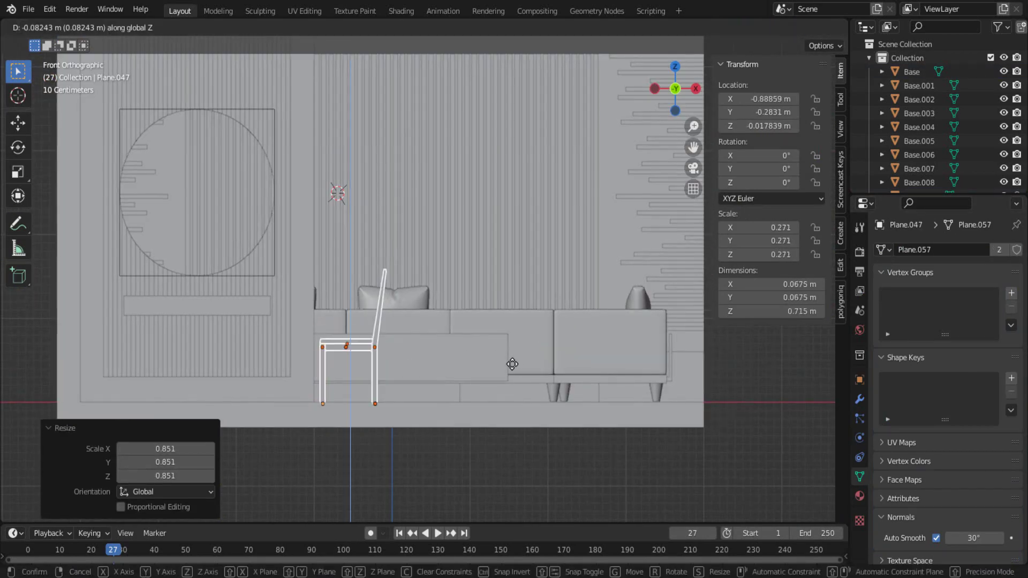
left_click(512, 364)
middle_click_drag(512, 364, 536, 300)
Move the chair along X to sit beside the room
key("KP_1")
middle_click_drag(477, 230, 488, 287)
key("g")
key("x")
left_click(589, 389)
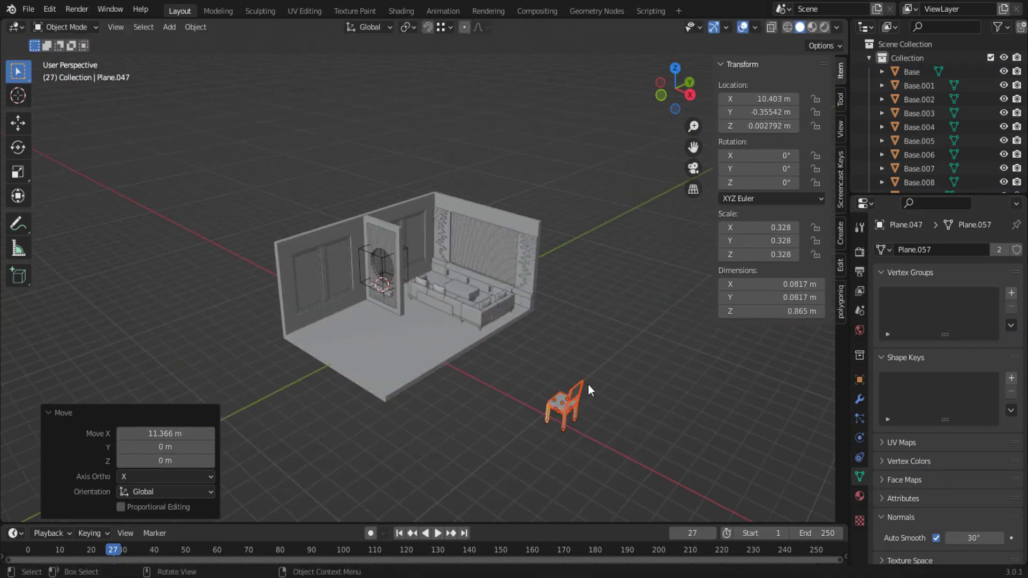
Add a plane for a thin post and scale it down to 0.065
key("shift+a")
left_click(540, 237)
key("Tab")
key("KP_7")
type("s0.065")
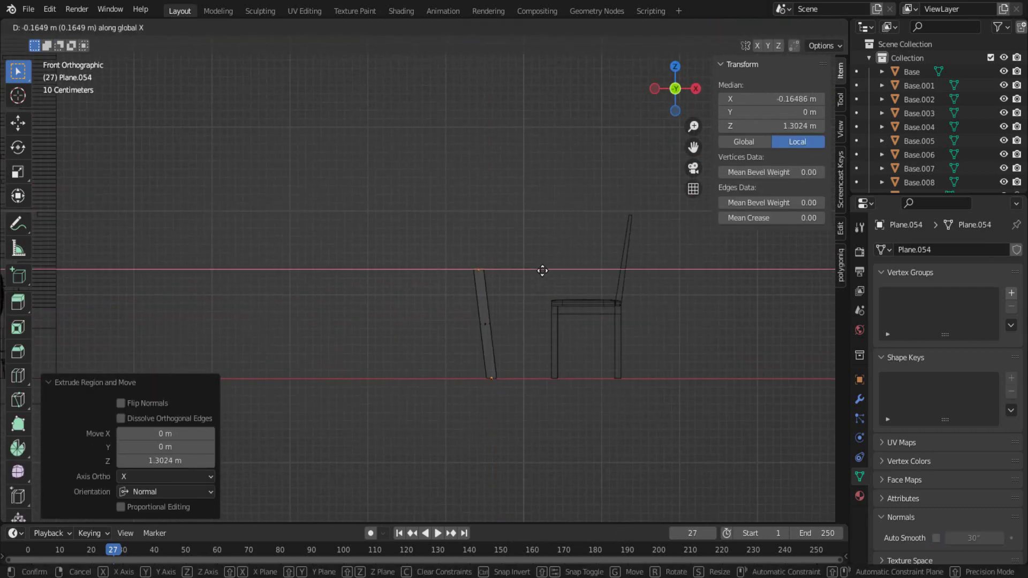
Finish extruding the post, then add another plane shifted along X for the tabletop
left_click(542, 270)
key("Tab")
key("KP_7")
key("shift+a")
left_click(443, 272)
key("g")
key("x")
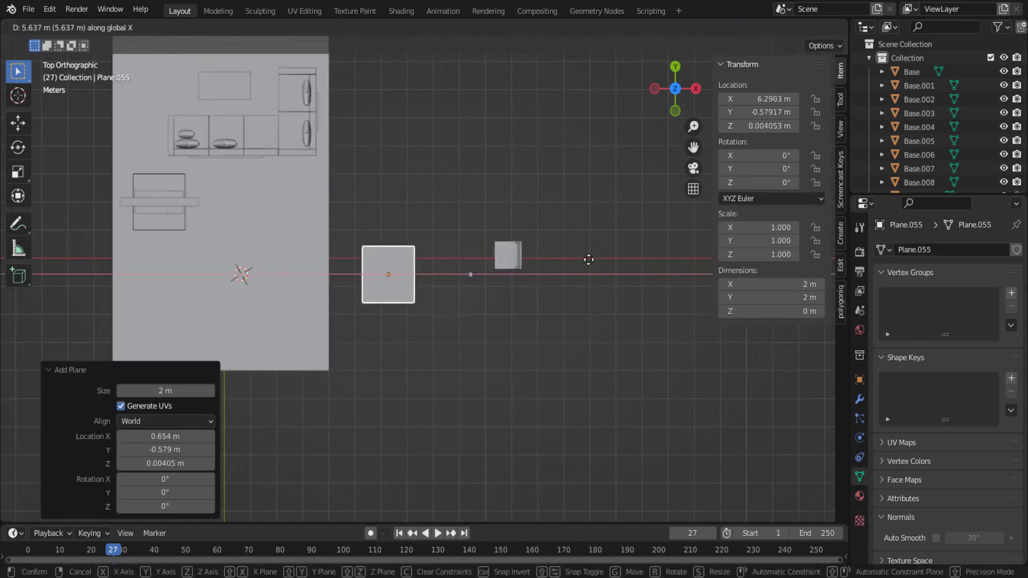
left_click(589, 260)
Raise the new plane to tabletop height and set its origin to the tabletop centre
key("Tab")
scroll(459, 252, "down", 2)
key("KP_1")
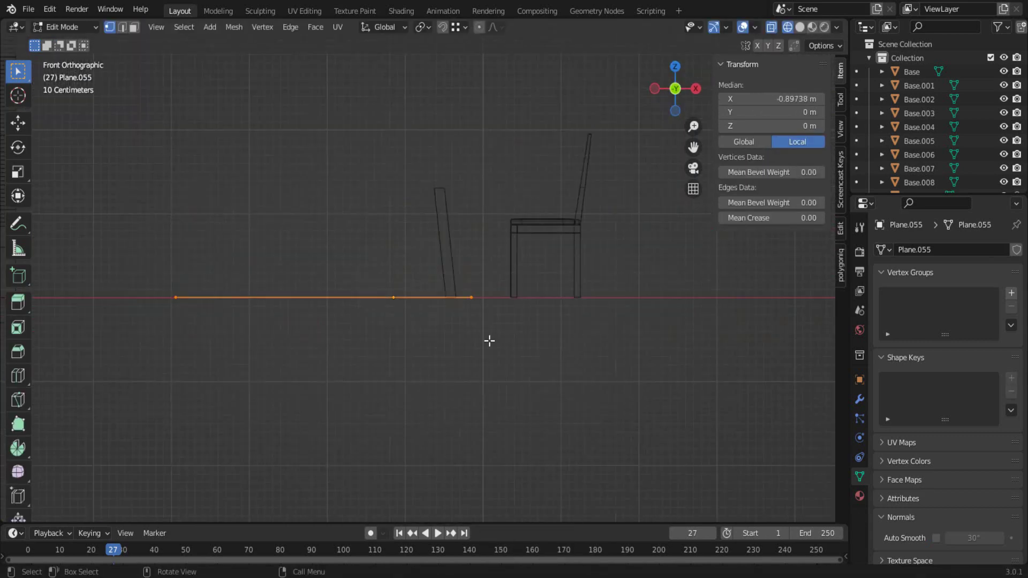
middle_click_drag(451, 194, 557, 263)
key("KP_1")
key("g")
key("z")
key("z")
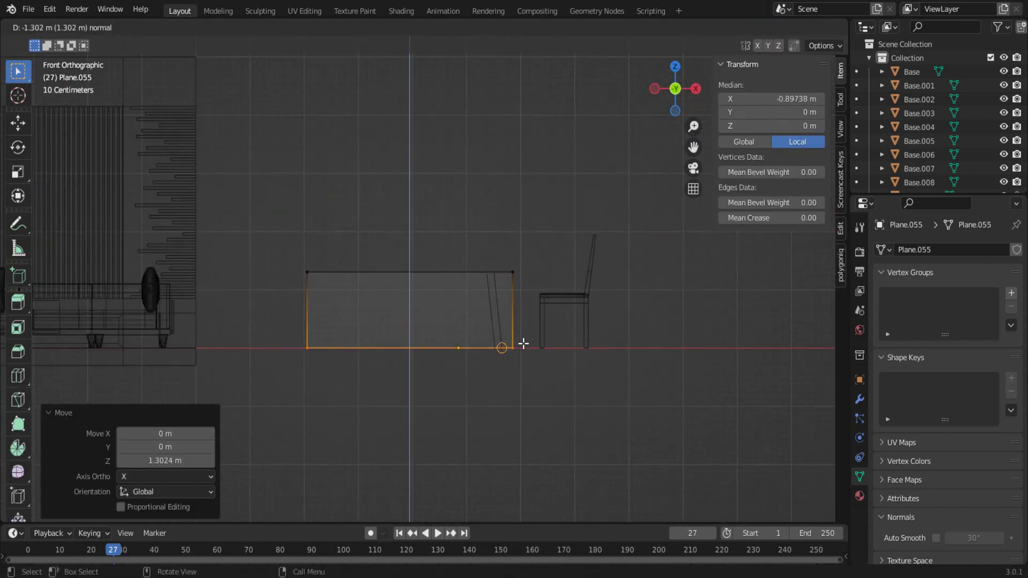
left_click(480, 255)
mouse_move(480, 254)
middle_mouse_down()
mouse_move(564, 300)
mouse_move(564, 215)
middle_mouse_up()
key("Tab")
right_click(423, 222)
left_click(578, 271)
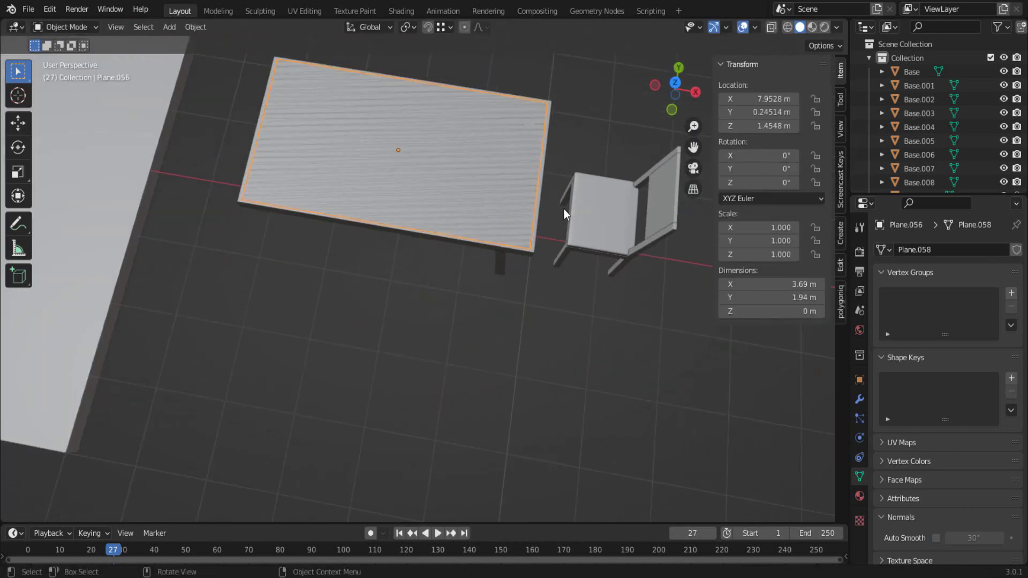
Position and resize the tabletop face in a see-through top view
key("KP_7")
key("alt+z")
type("gx0.01")
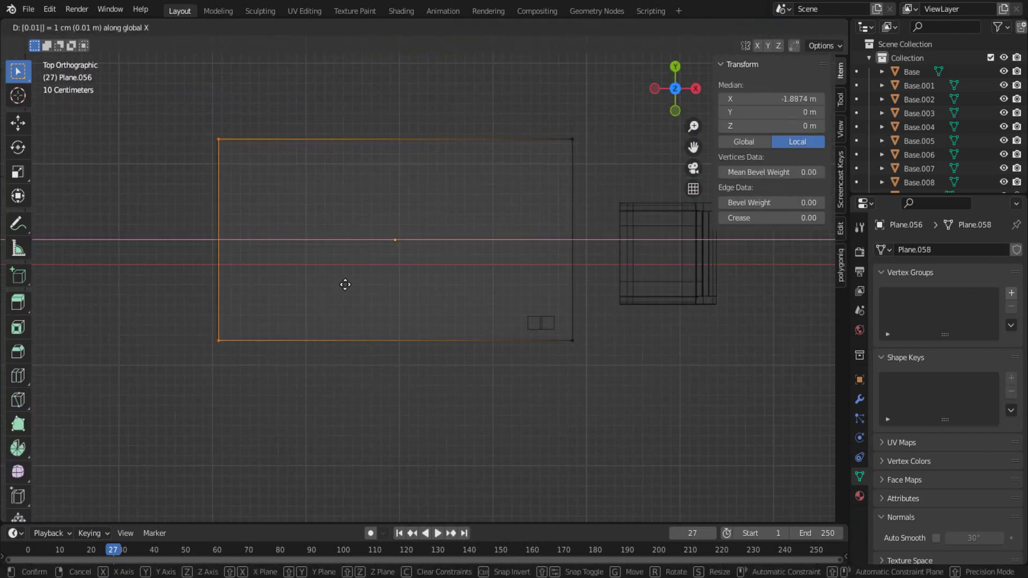
key("BackSpace")
key("BackSpace")
key("y")
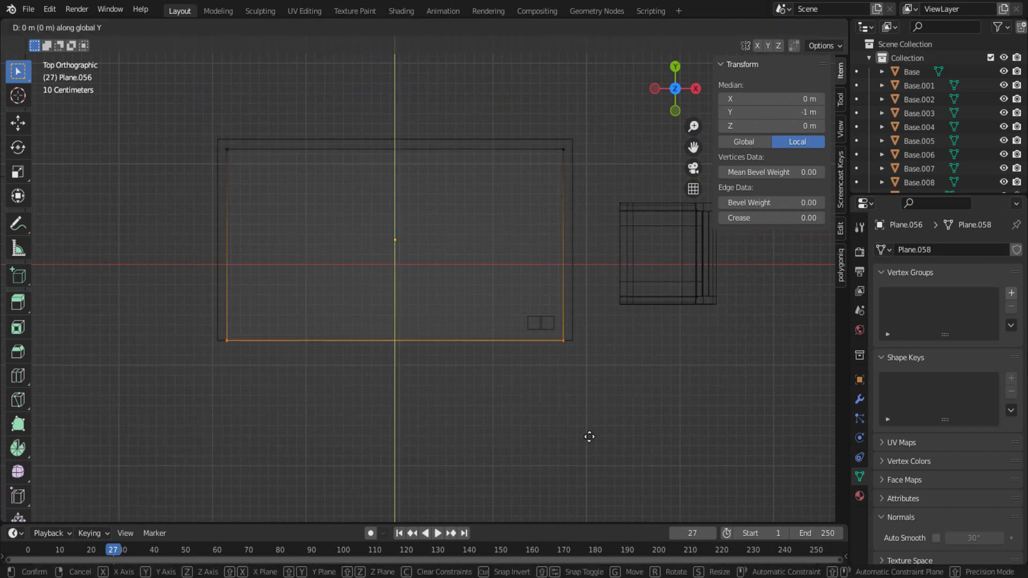
key("Escape")
key("a")
key("s")
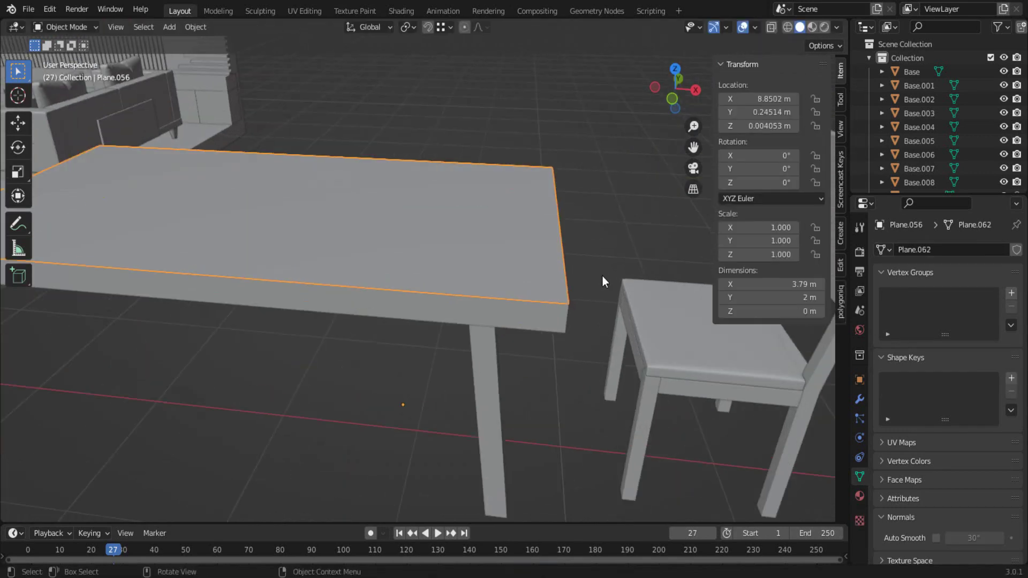
Extrude the tabletop for thickness and inset a border on its top face
key("e")
left_click(579, 288)
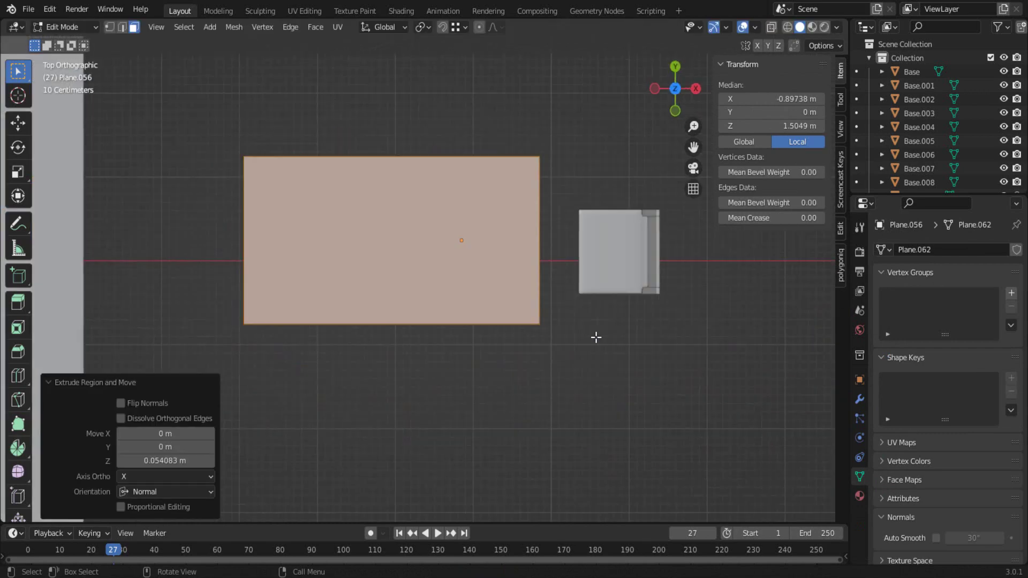
key("i")
left_click(553, 276)
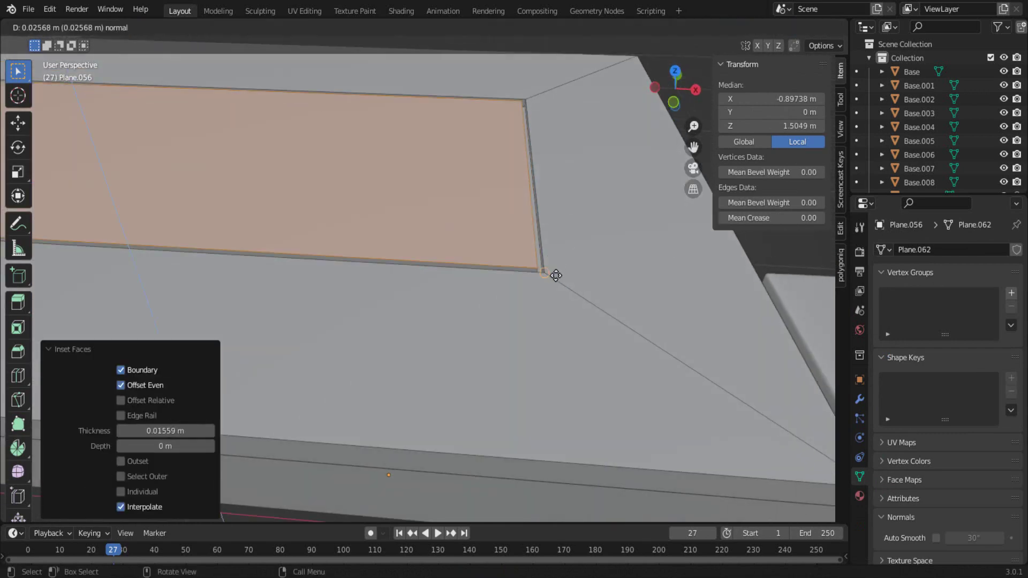
key("Tab")
Add a Mirror modifier across Y to the table leg to make four legs
scroll(772, 416, "down", 3)
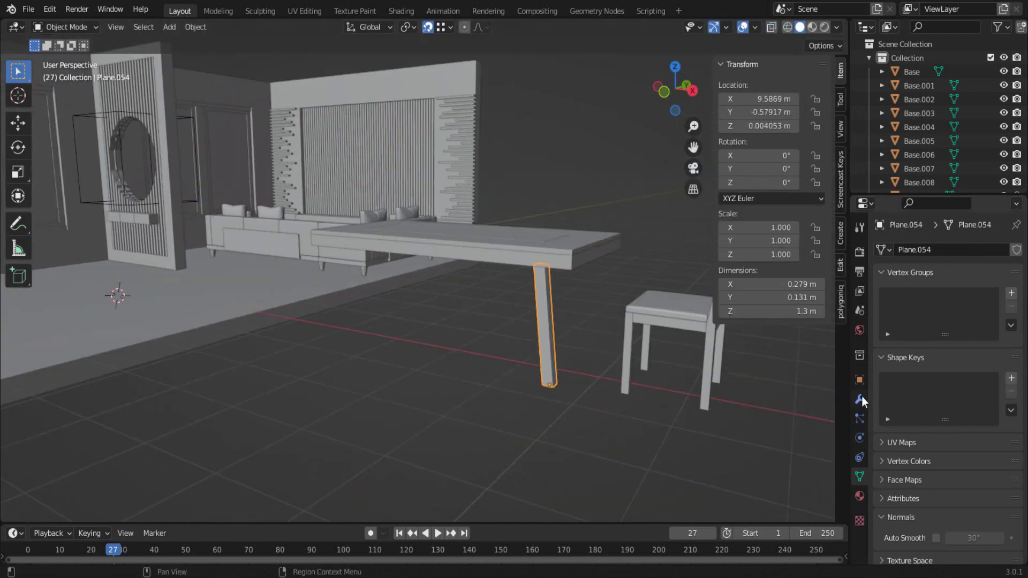
left_click(859, 399)
left_click(948, 249)
left_click(765, 375)
left_click(968, 293)
mouse_move(554, 303)
middle_mouse_down()
mouse_move(567, 451)
mouse_move(568, 356)
middle_mouse_up()
scroll(567, 356, "up", 3)
scroll(968, 501, "up", 2, "ctrl")
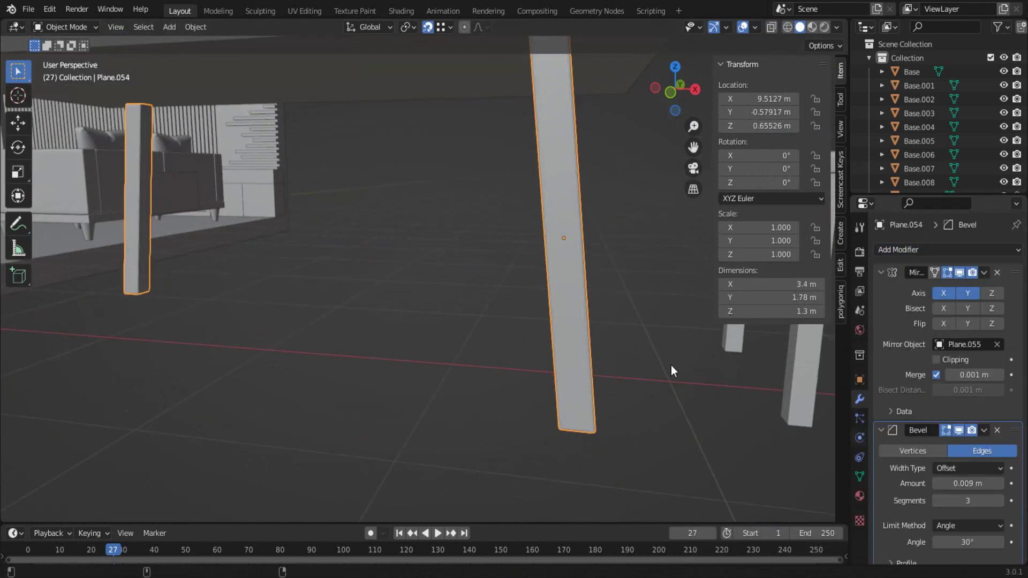
scroll(671, 365, "down", 3)
Copy the leg's modifiers onto the tabletop with Copy Modifiers
left_click(859, 477)
left_click(525, 187, "shift")
key("ctrl+l")
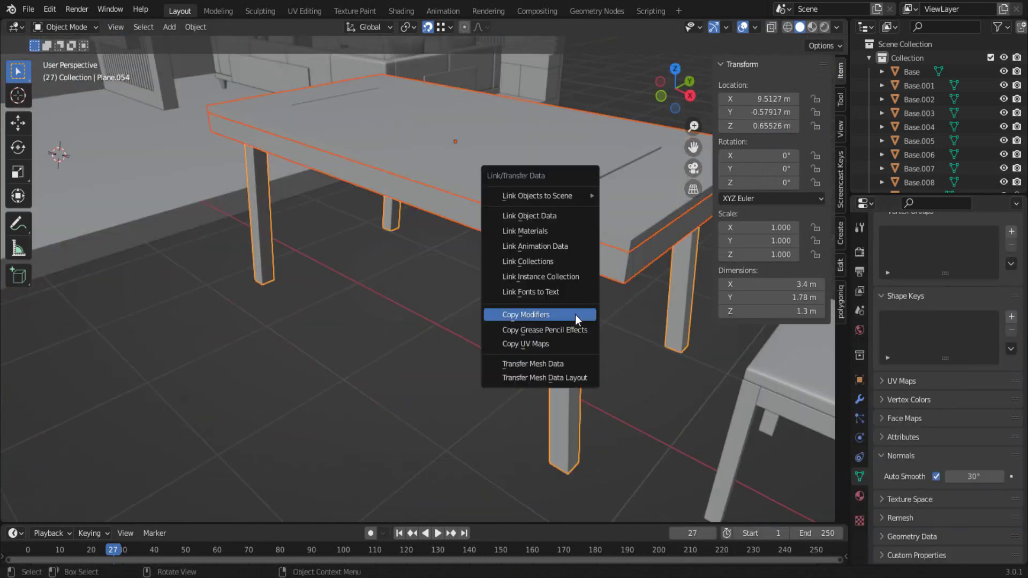
left_click(575, 315)
mouse_move(575, 315)
middle_mouse_down()
mouse_move(679, 182)
mouse_move(490, 323)
middle_mouse_up()
scroll(618, 281, "down", 5)
key("KP_7")
Duplicate the chair and move the copy along Y toward the table
left_click_drag(503, 209, 625, 377)
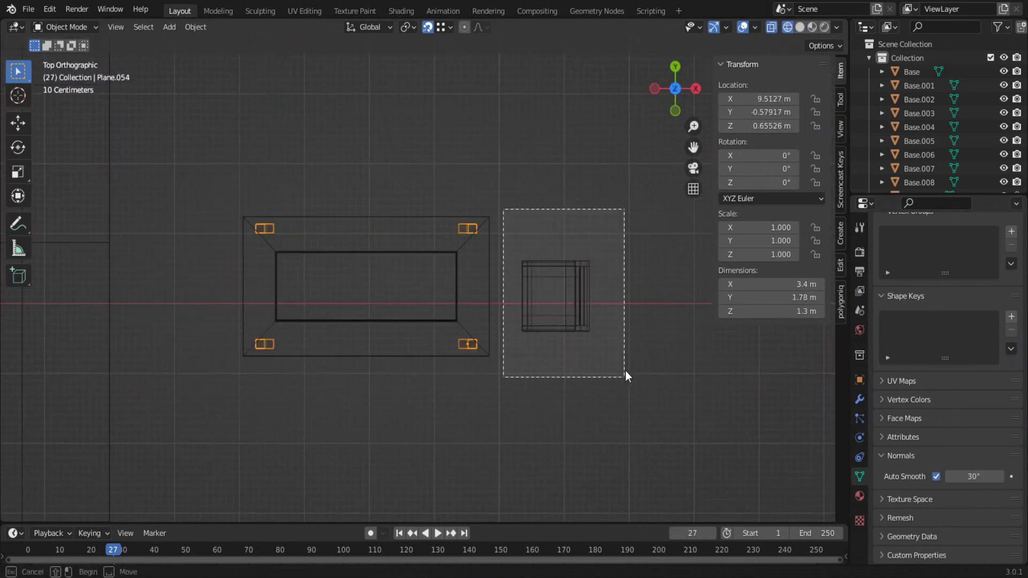
key("KP_1")
key("g")
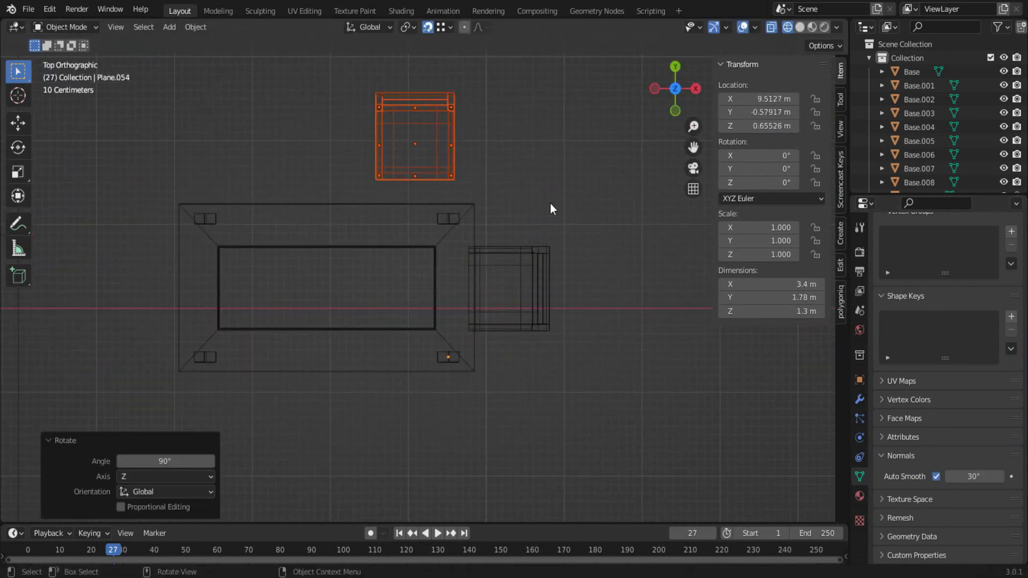
middle_click_drag(552, 208, 523, 225)
key("KP_7")
key("g")
key("y")
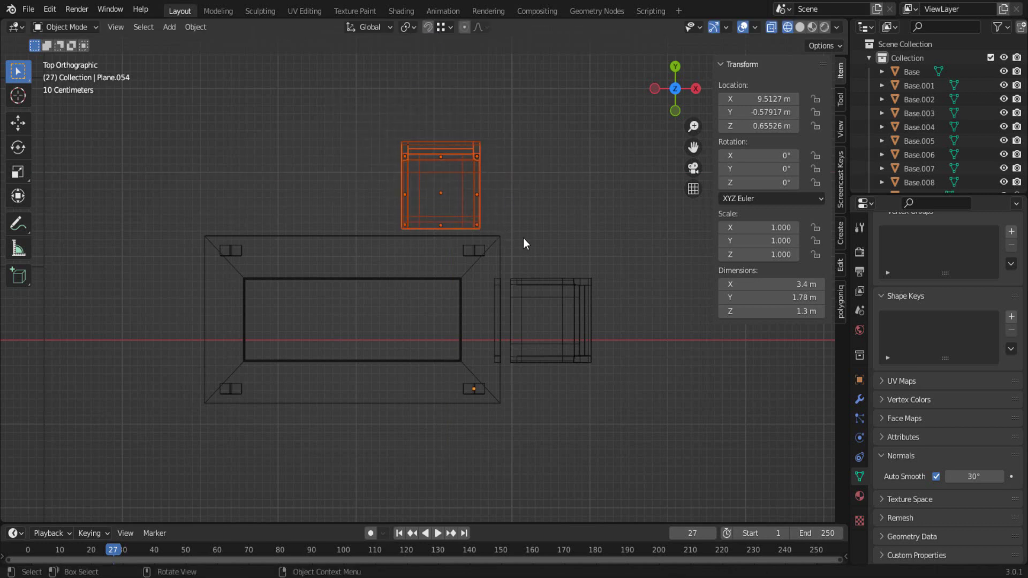
key("ctrl+z")
Place copied chairs on the table's opposite side, then start moving the dining set along Y
left_click_drag(344, 114, 460, 197)
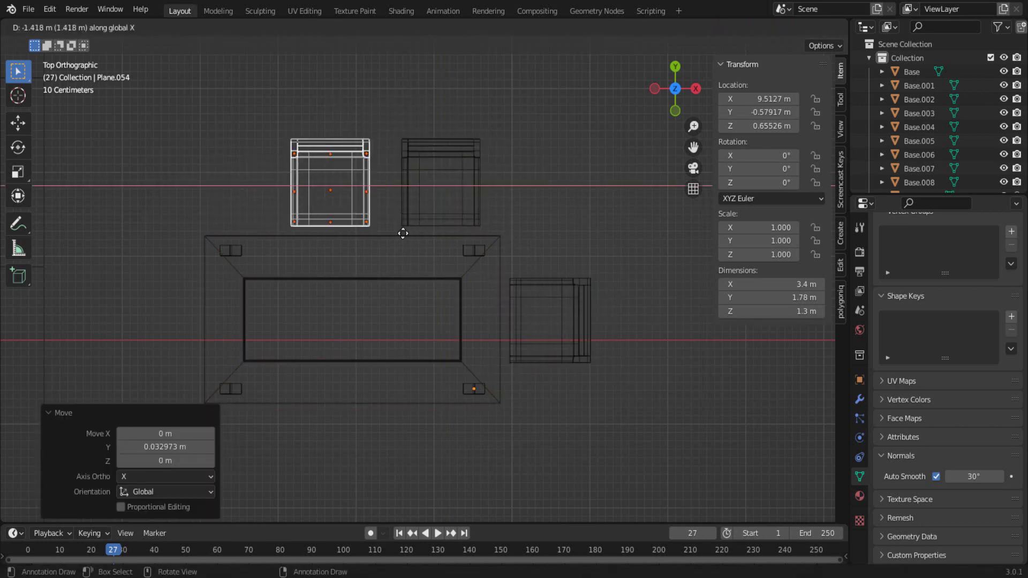
key("y")
left_click(543, 481)
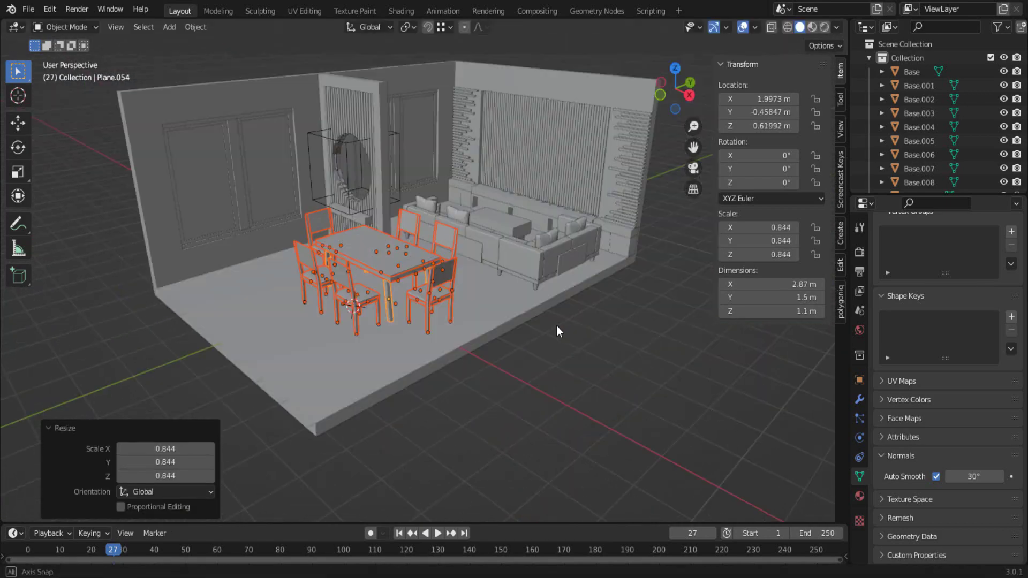
mouse_move(556, 331)
middle_mouse_down()
mouse_move(551, 291)
mouse_move(589, 363)
middle_mouse_up()
key("g")
key("y")
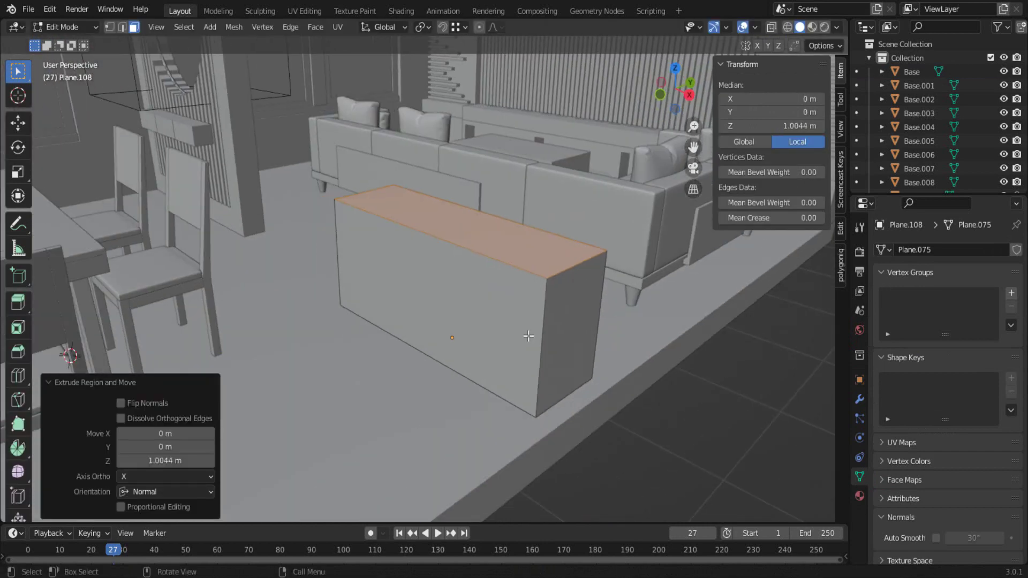
Widen the cabinet and split its front into two separate drawer panels with a narrow gap
middle_click_drag(529, 336, 493, 273)
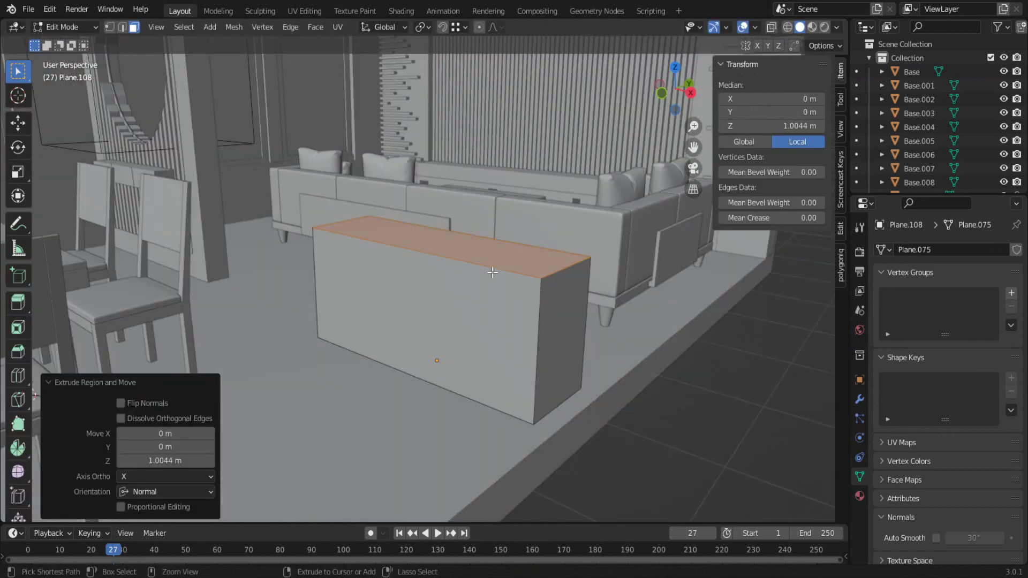
left_click(604, 324)
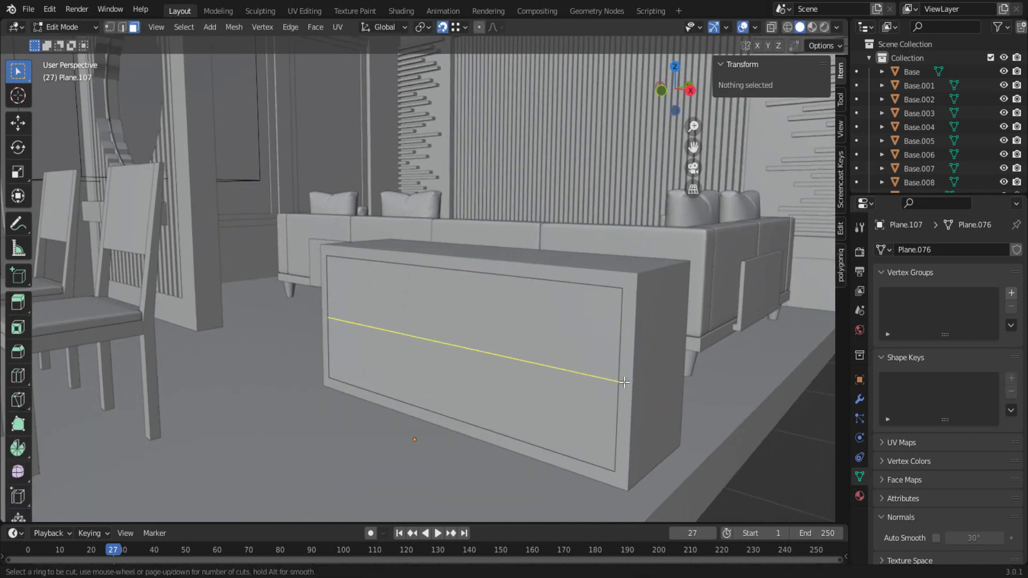
left_click(636, 313)
key("3")
key("a")
key("p")
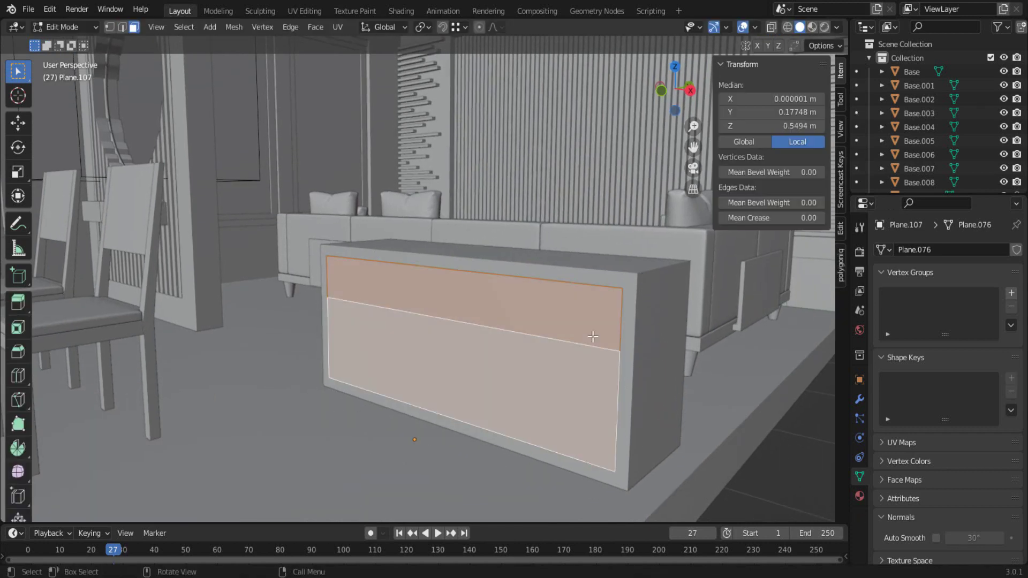
key("1")
key("alt+a")
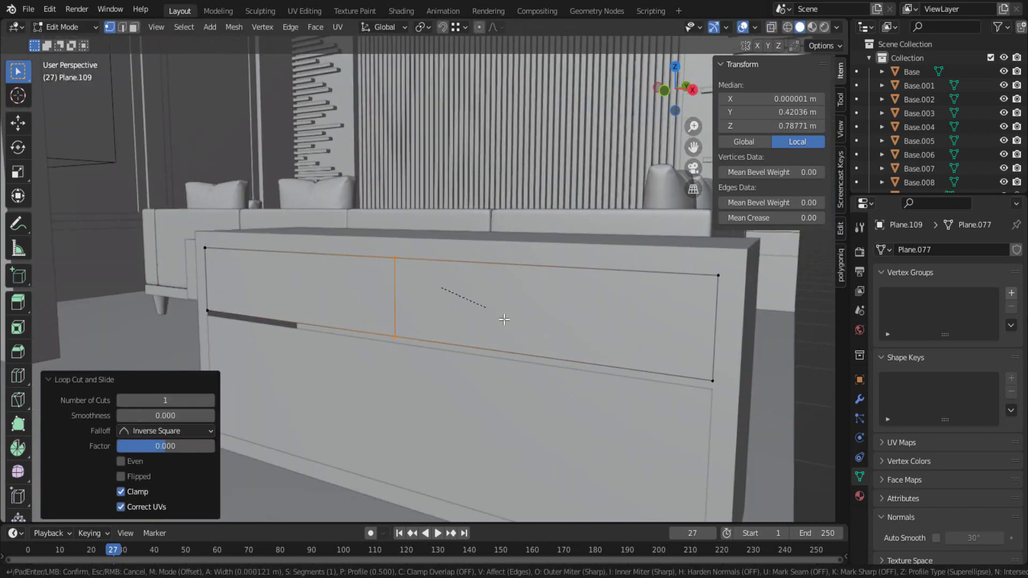
left_click(504, 319)
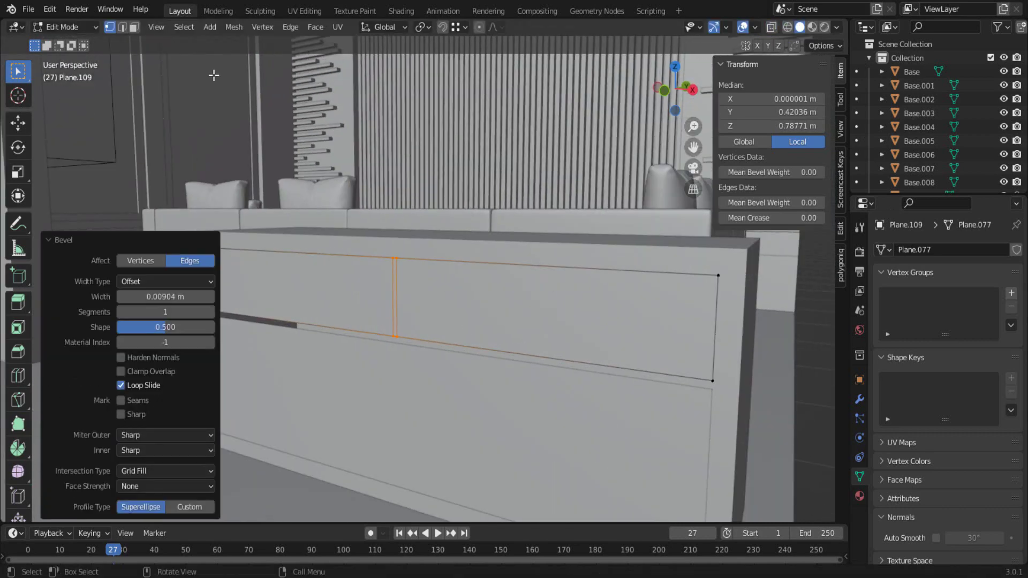
Make a small handle from a copy of the right drawer face and snap it onto the drawer
key("3")
left_click(391, 318)
left_click(437, 325)
middle_click_drag(503, 352, 537, 269)
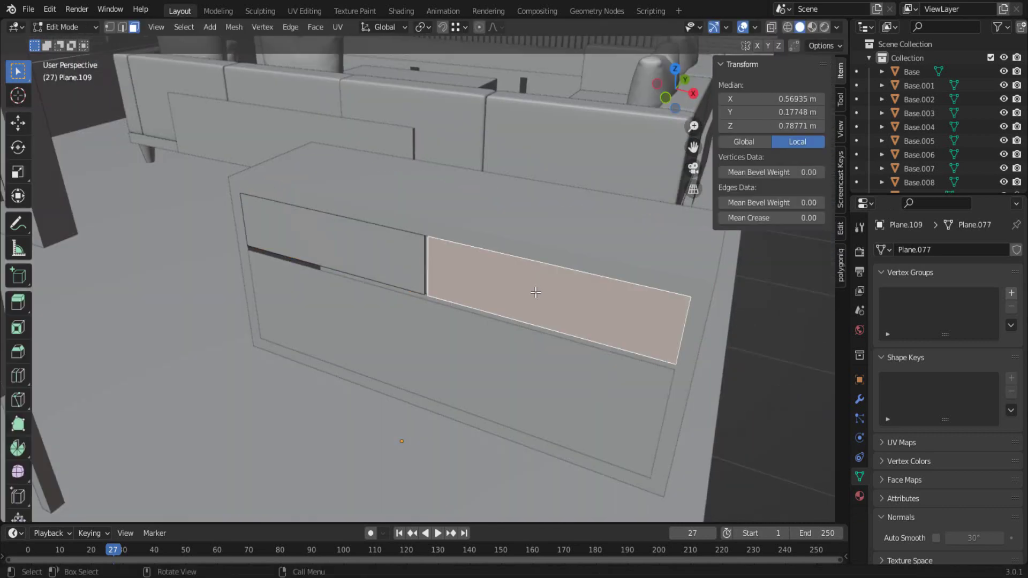
key("p")
key("Tab")
key("Tab")
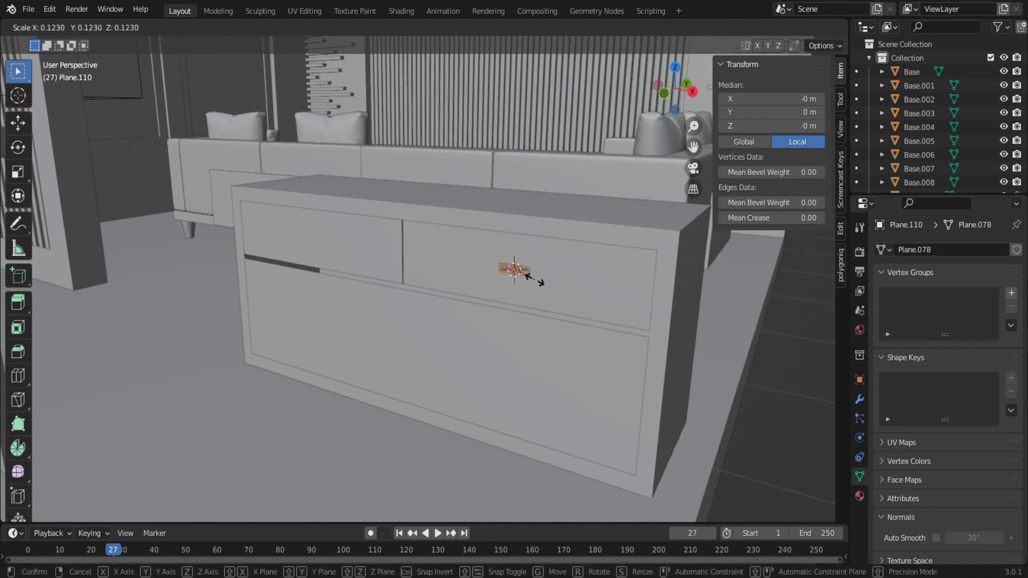
left_click(541, 282)
Add two horizontal cuts to the lower cabinet front and delete those faces to form open shelves
key("Tab")
scroll(552, 289, "down", 3)
scroll(551, 289, "up", 3)
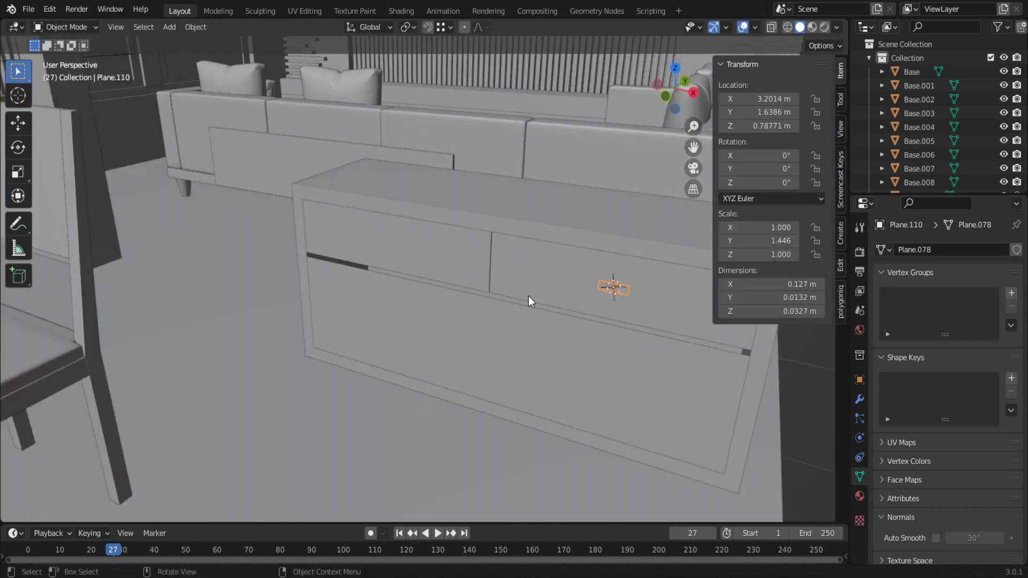
key("shift+s")
key("Escape")
middle_click_drag(477, 259, 643, 289)
left_click(643, 289)
key("Tab")
key("ctrl+r")
left_click(680, 353)
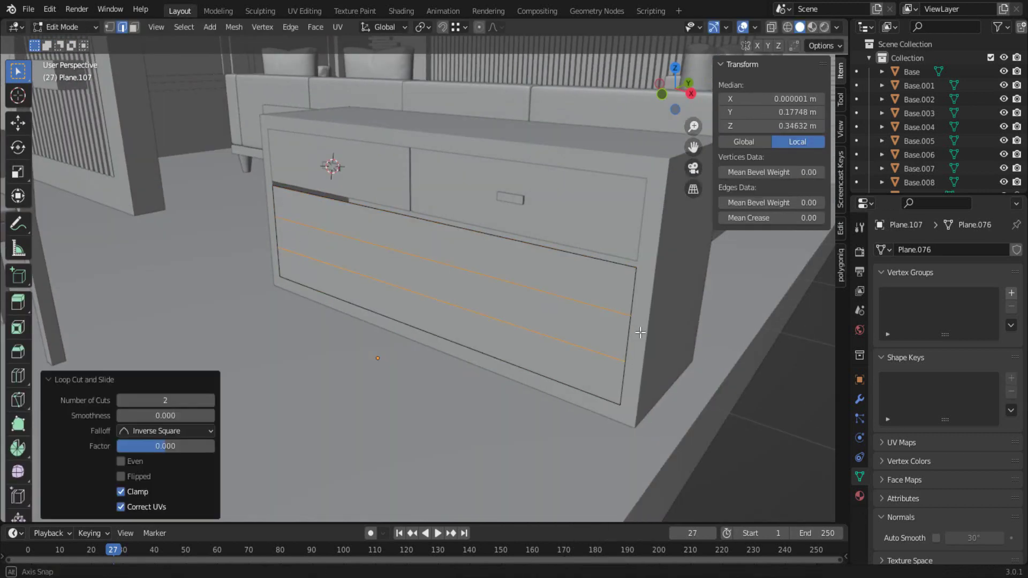
left_click(596, 277)
key("Delete")
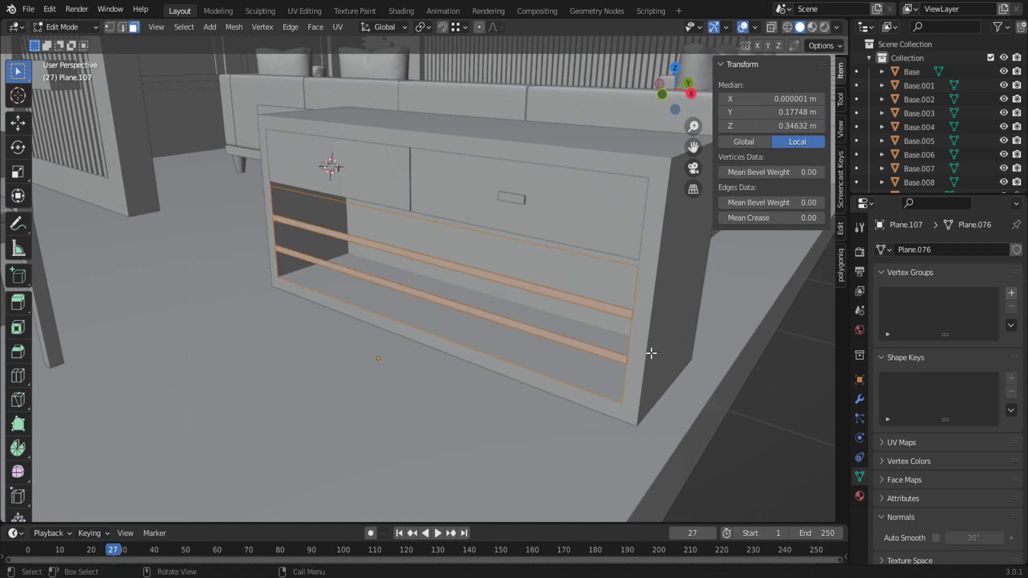
key("alt+a")
middle_click_drag(649, 351, 624, 314)
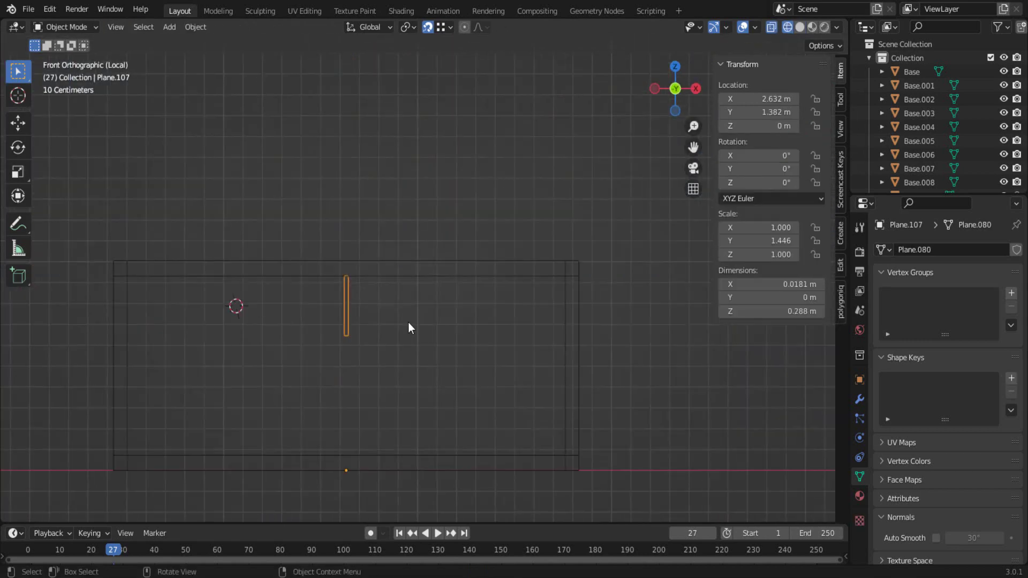
Move the strip's vertices along Y so Base.009 runs 12.2 m along the wall base
middle_click_drag(410, 328, 512, 167)
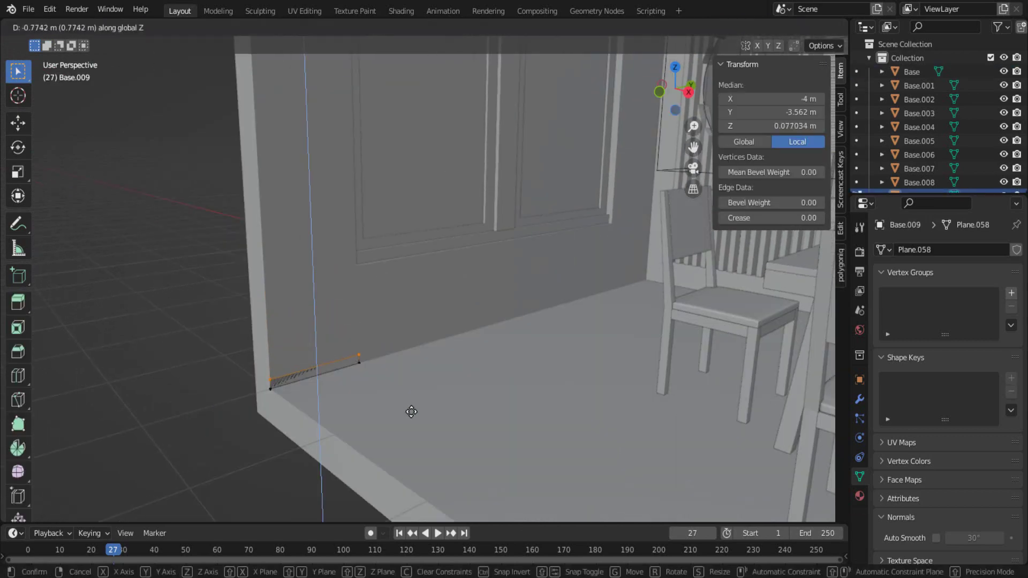
key("g")
key("y")
key("Return")
middle_click_drag(472, 215, 527, 309)
key("g")
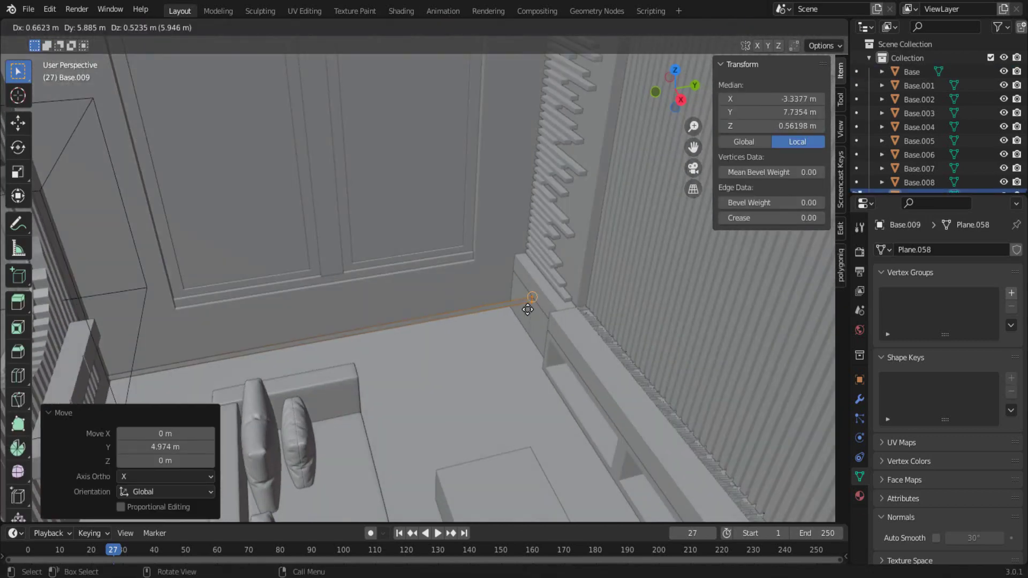
key("ctrl+z")
middle_click_drag(459, 308, 334, 243)
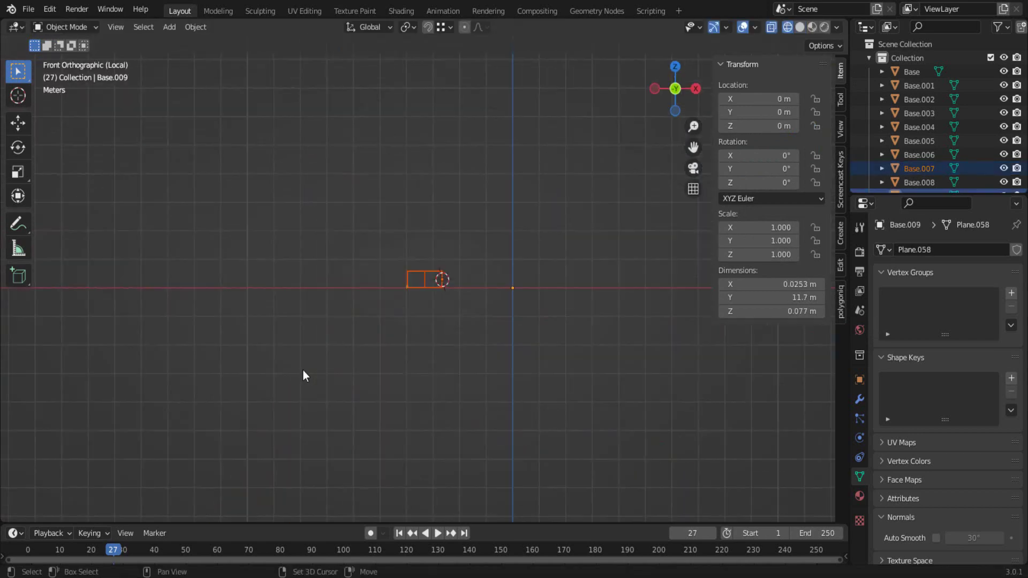
left_click(454, 387)
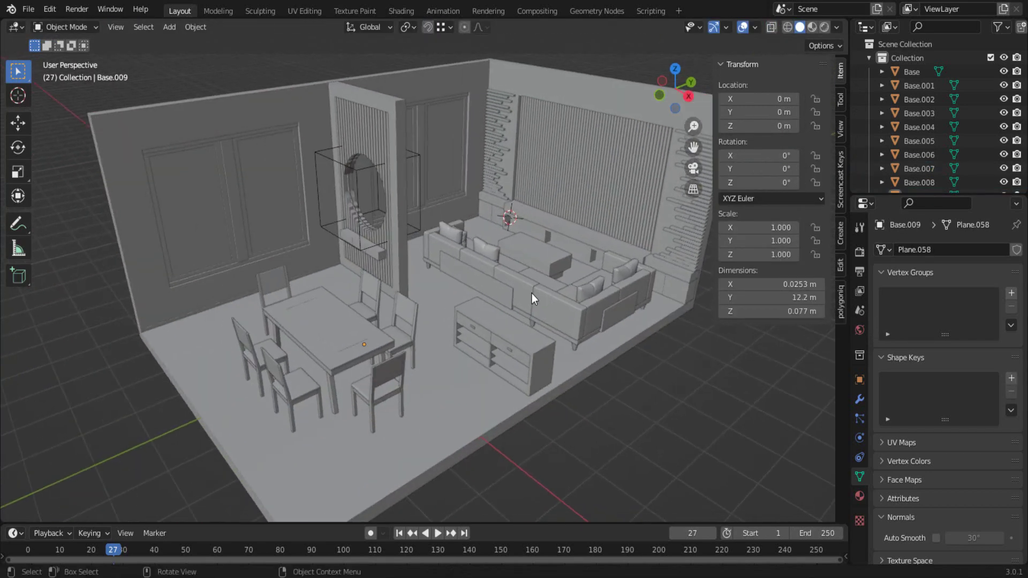
Position the 5.31 m low unit Base.010 beneath the left window
middle_click_drag(531, 294, 547, 307)
left_click(637, 349)
middle_click_drag(636, 349, 541, 245)
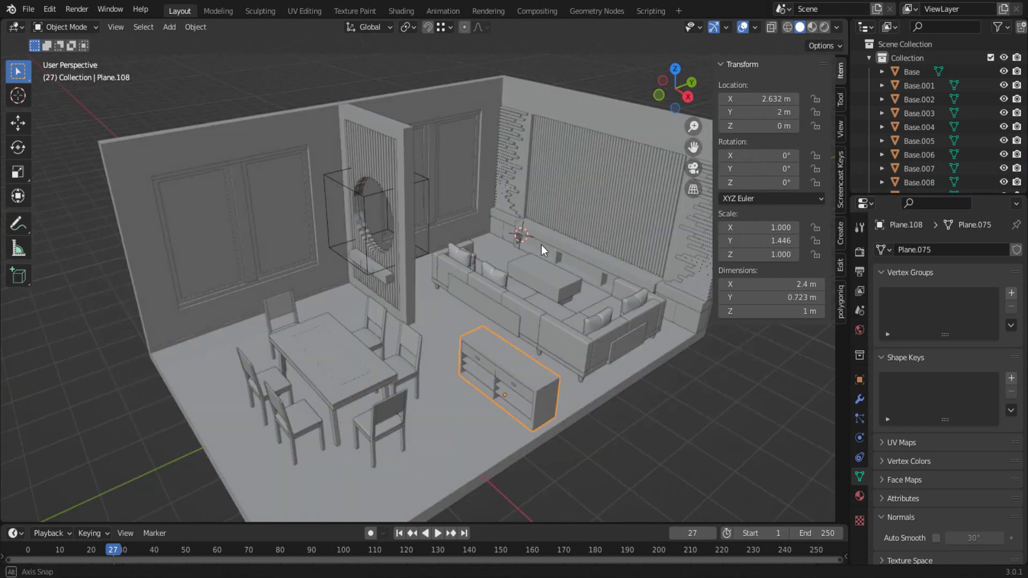
key("g")
key("shift+z")
left_click(311, 352)
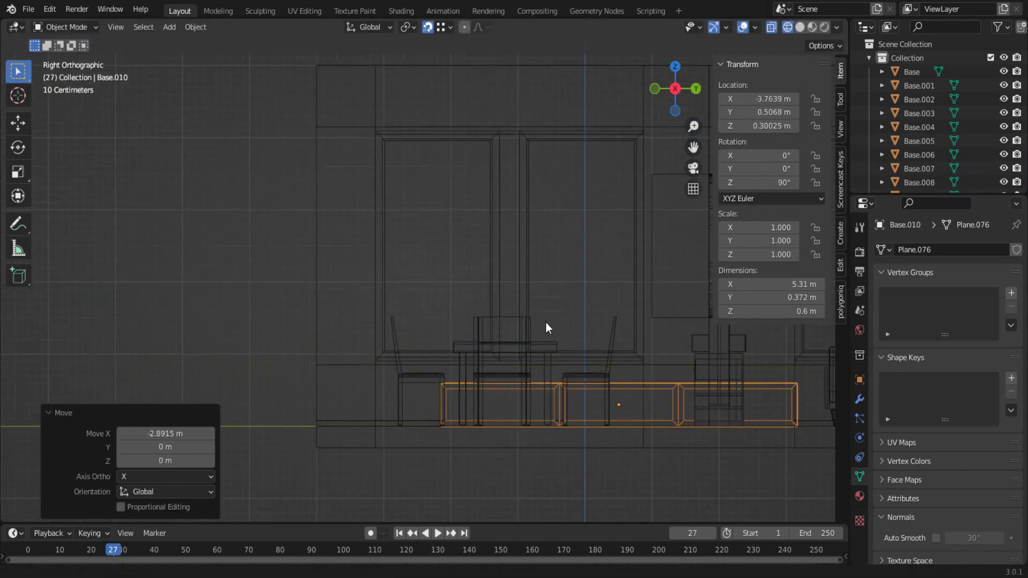
key("g")
key("y")
left_click(482, 328)
key("g")
key("y")
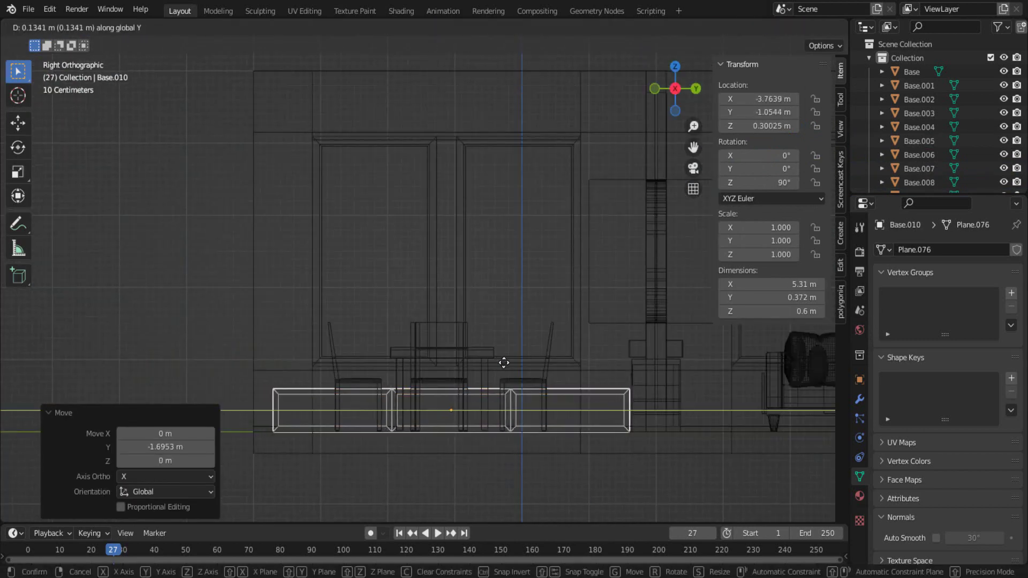
left_click(495, 364)
key("shift+z")
middle_click_drag(494, 364, 505, 264)
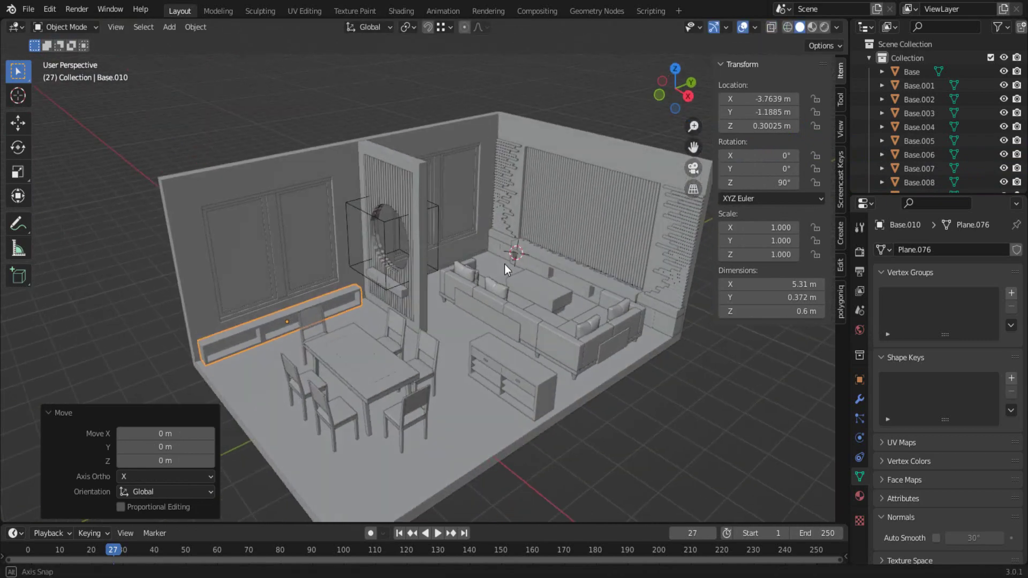
Switch to Material Preview shading and show the room shell's material properties
left_click(811, 27)
left_click(837, 27)
scroll(508, 268, "down", 3)
left_click(912, 72)
left_click(859, 496)
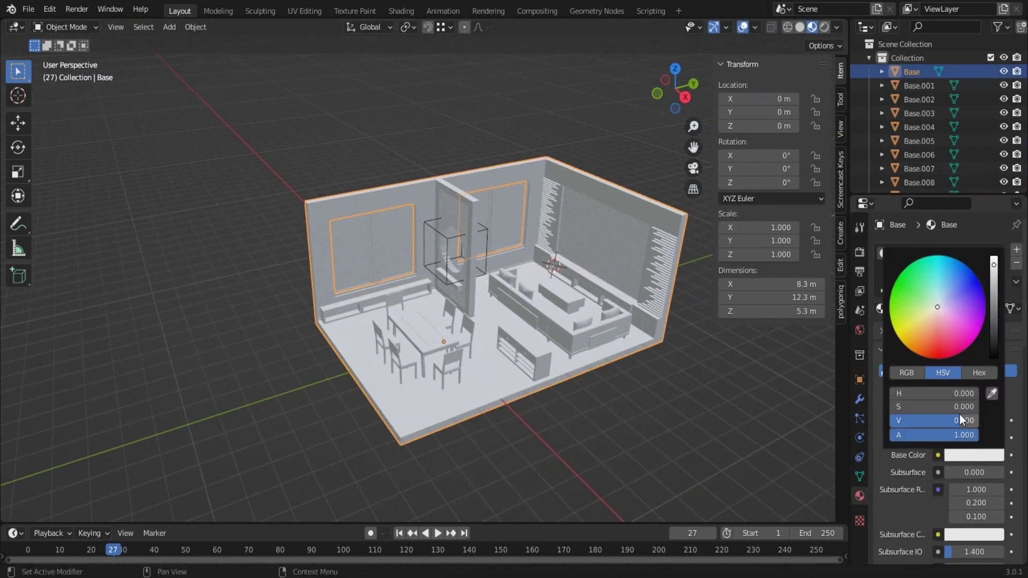
Isolate the room shell, assign the Piso material to the floor faces and UV-unwrap them
key("KP_Divide")
key("Tab")
scroll(689, 282, "up", 5)
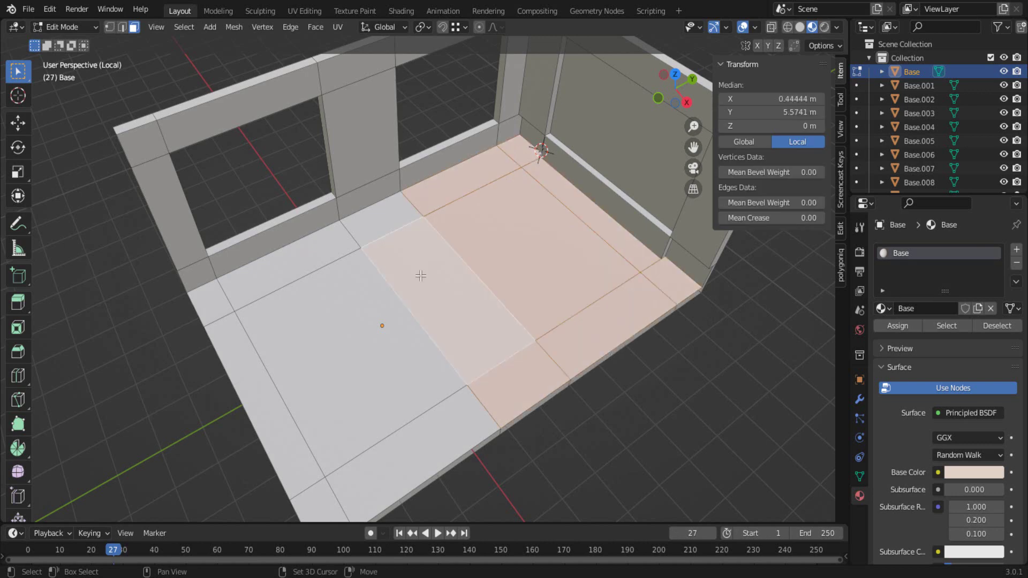
scroll(328, 494, "down", 4)
left_click(913, 269)
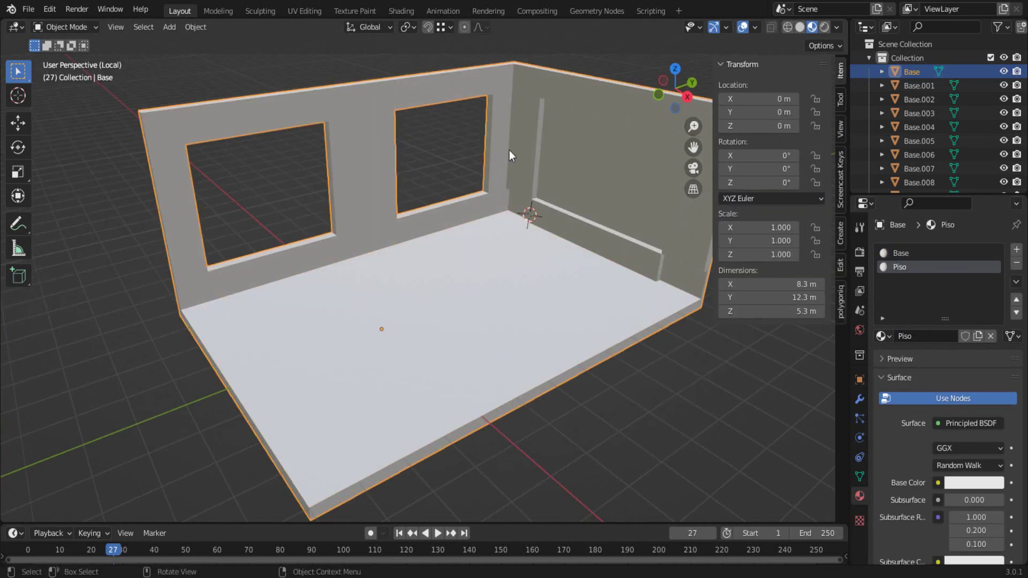
left_click(401, 11)
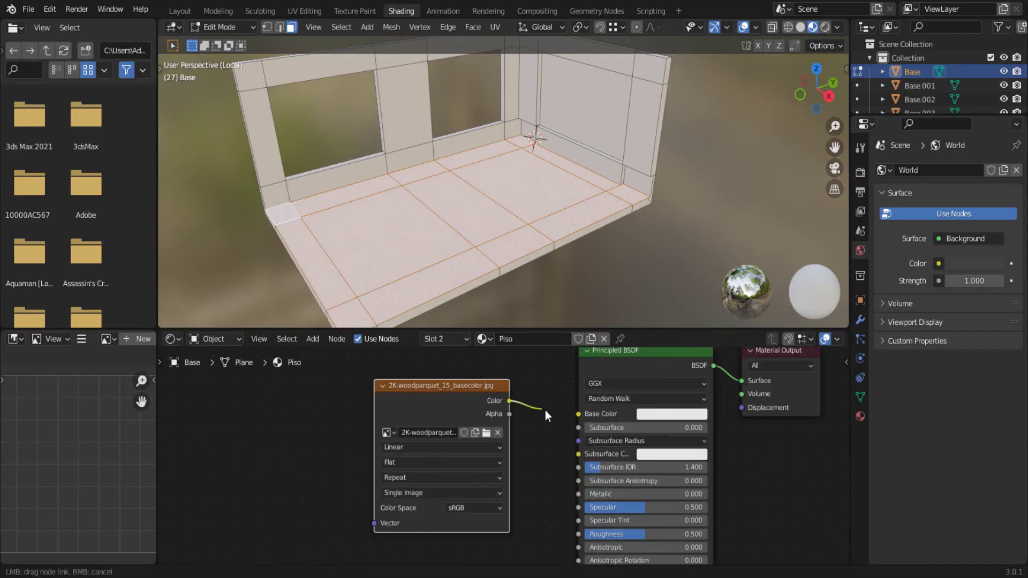
left_click(568, 362)
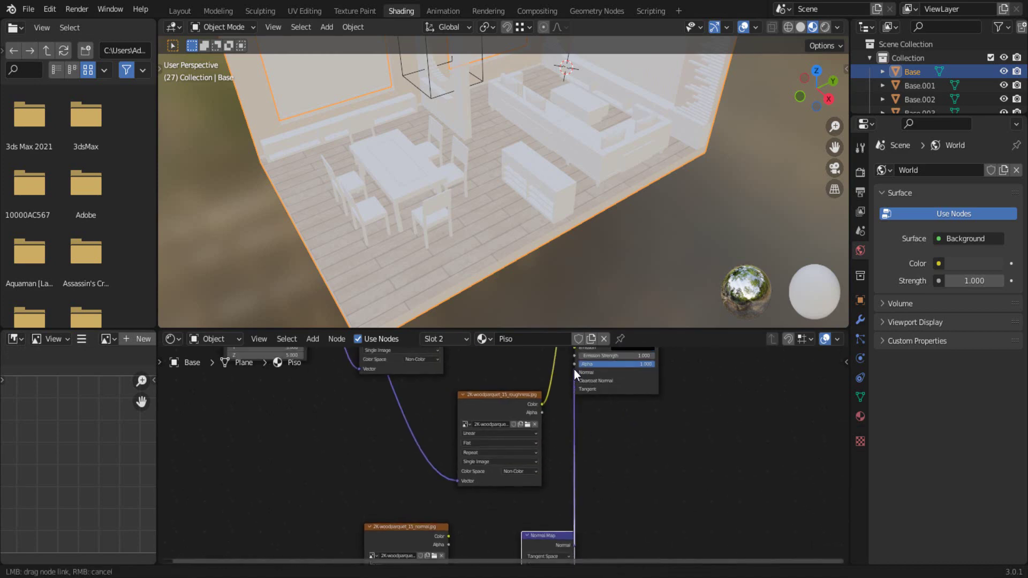
Connect the parquet normal and metallic textures to the Piso shader's Normal and Metallic inputs
left_click_drag(574, 369, 575, 372)
scroll(583, 469, "down", 2)
scroll(622, 480, "down", 2)
scroll(662, 488, "down", 2)
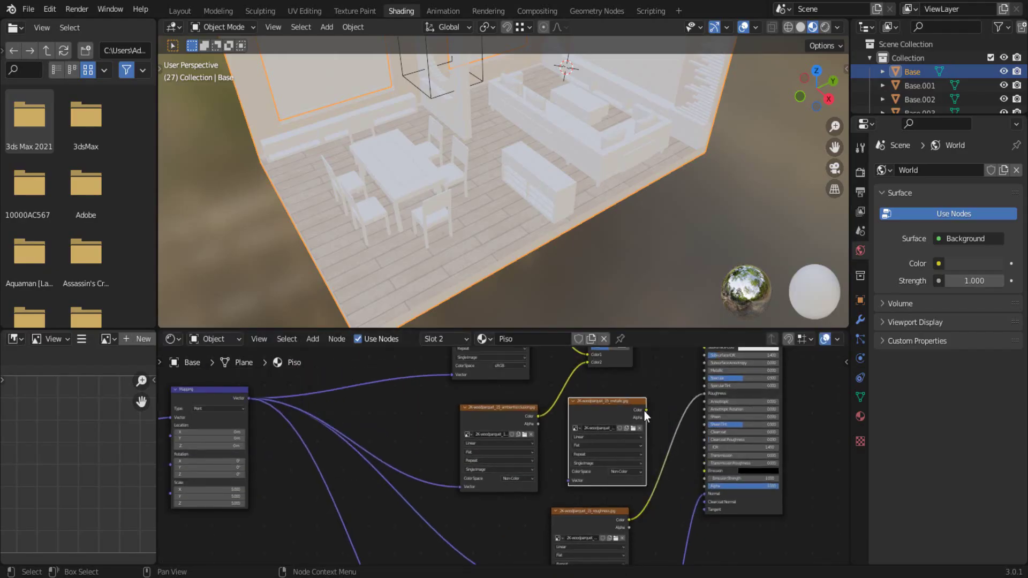
left_click_drag(646, 410, 704, 370)
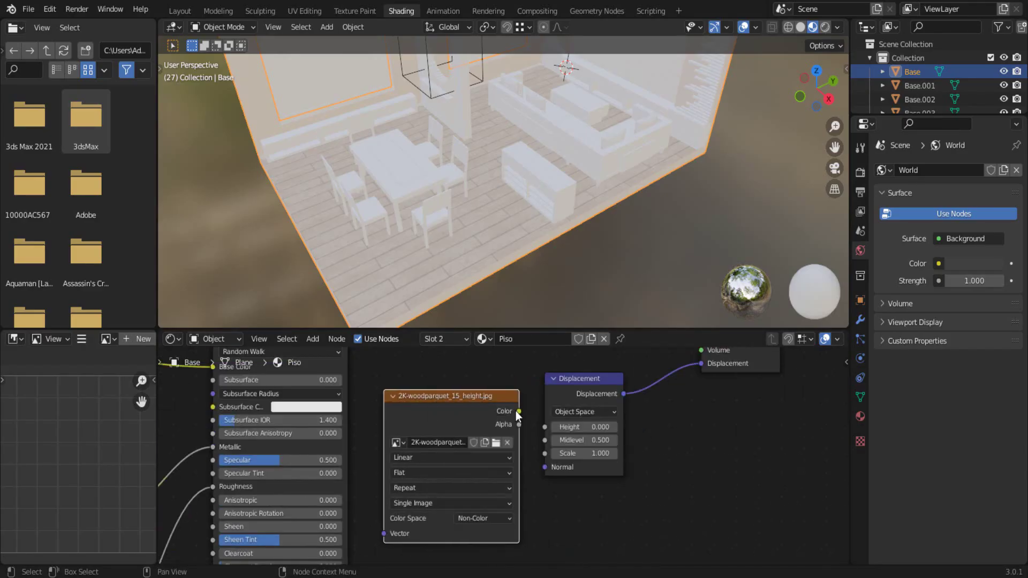
left_click(177, 11)
scroll(568, 262, "down", 5)
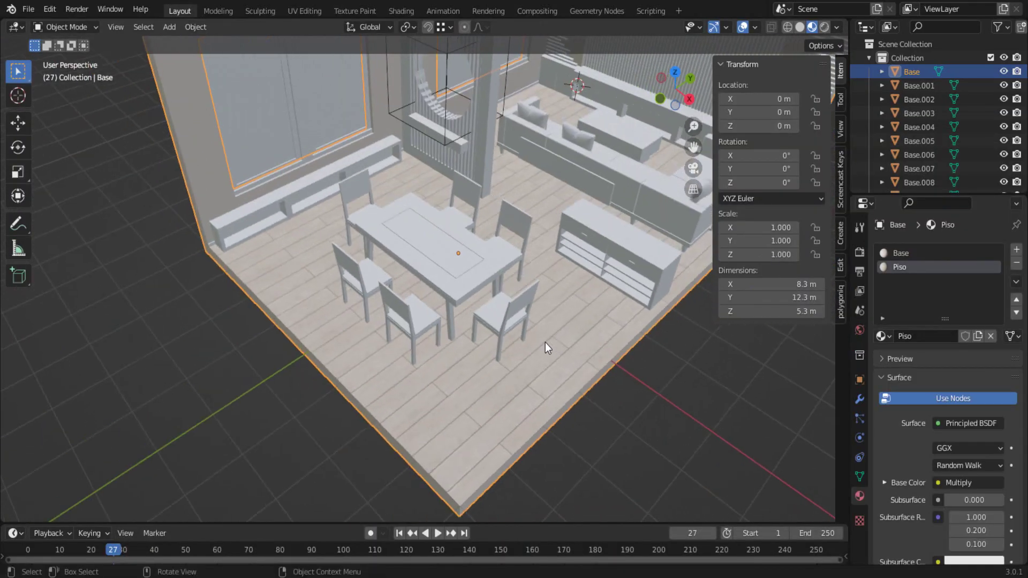
Add a new window-frame material named 'Marcos Ventanas'
left_click(401, 11)
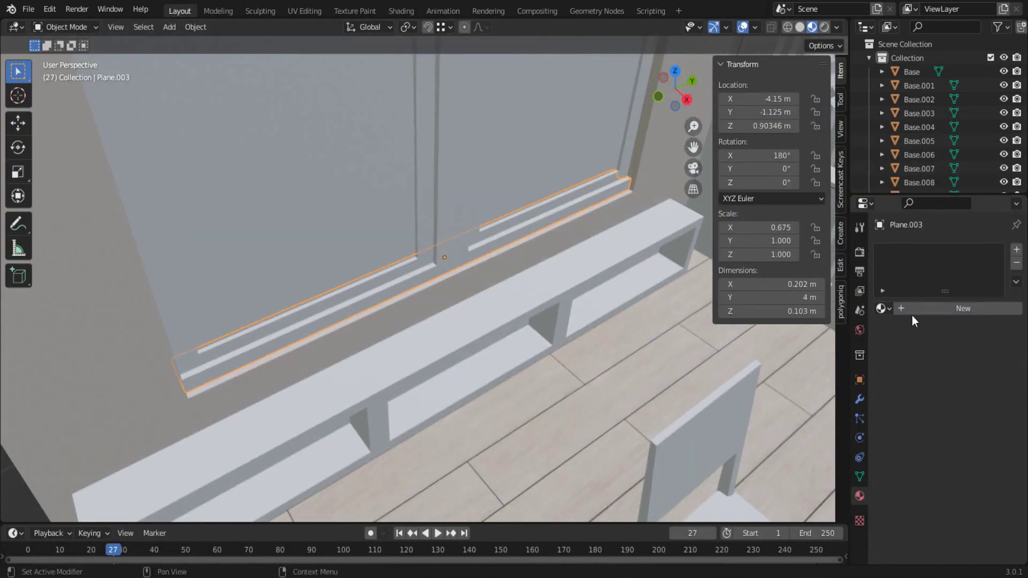
left_click(913, 309)
double_click(922, 253)
type("Marcos Venta")
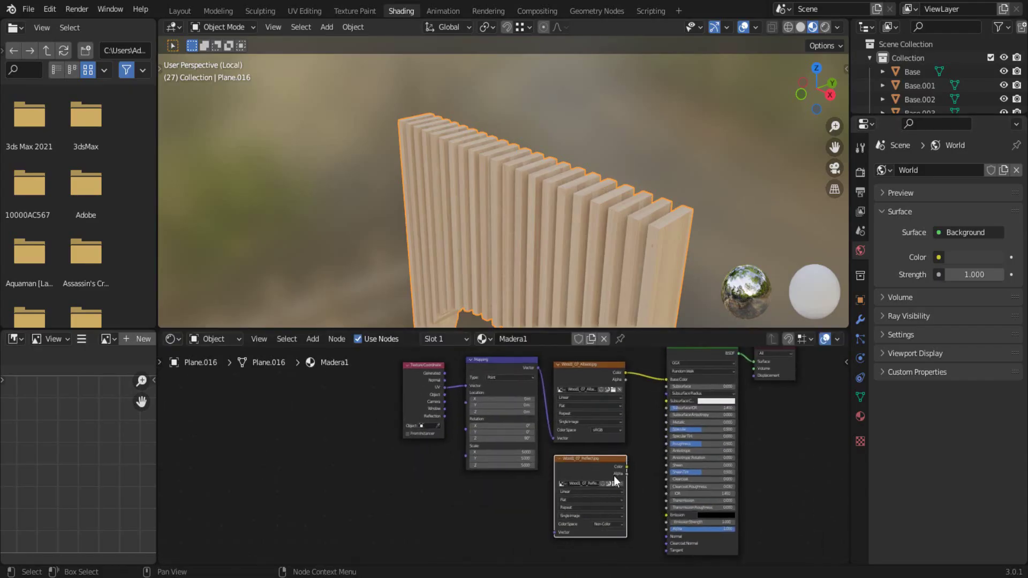
Wire the Wood1_07 reflect, Non-Color gloss and normal maps into the slat panel's shader
left_click_drag(626, 467, 667, 430)
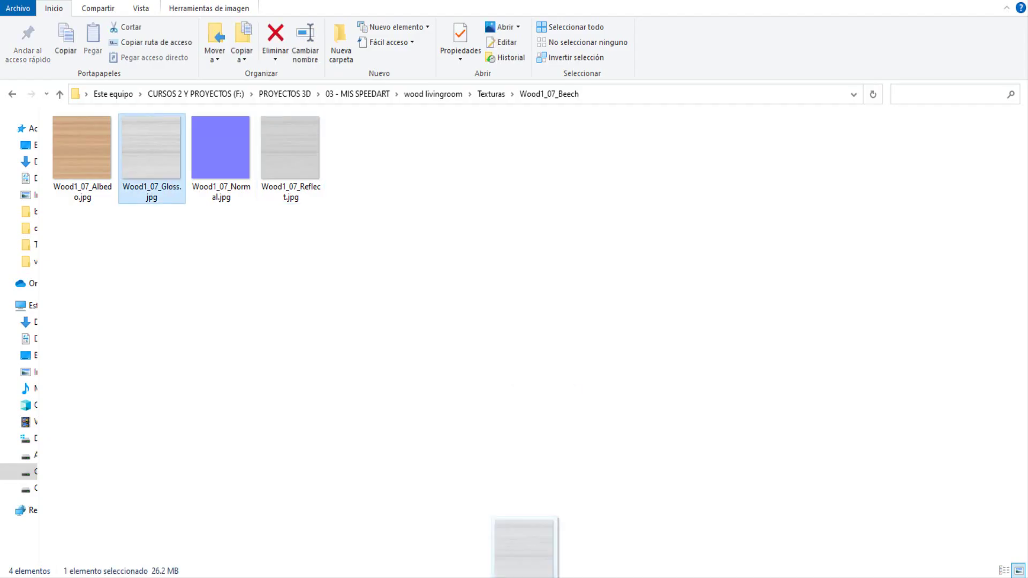
left_click_drag(523, 544, 613, 452)
left_click(586, 476)
scroll(558, 469, "down", 2)
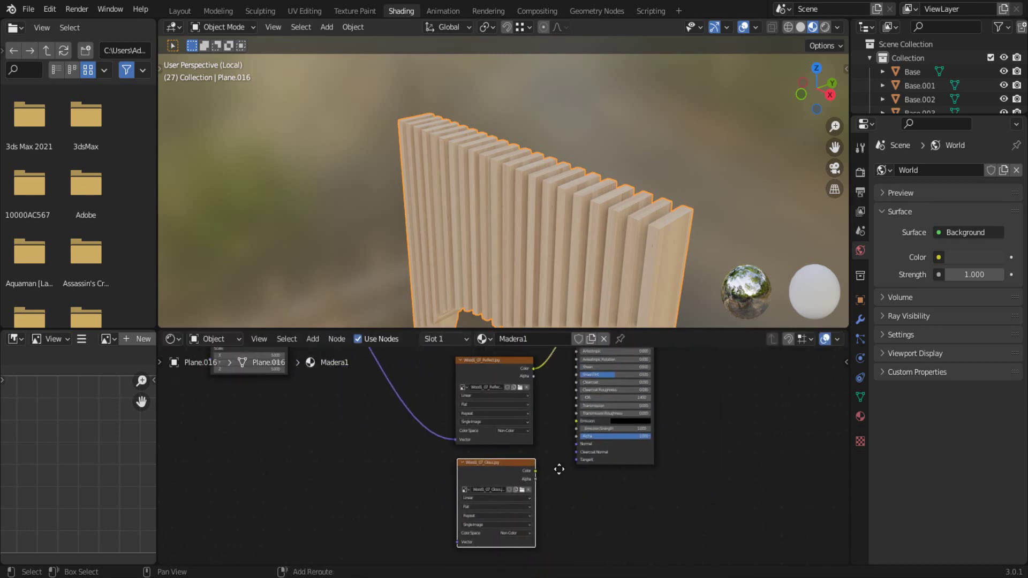
left_click_drag(574, 397, 576, 398)
scroll(573, 439, "down", 2)
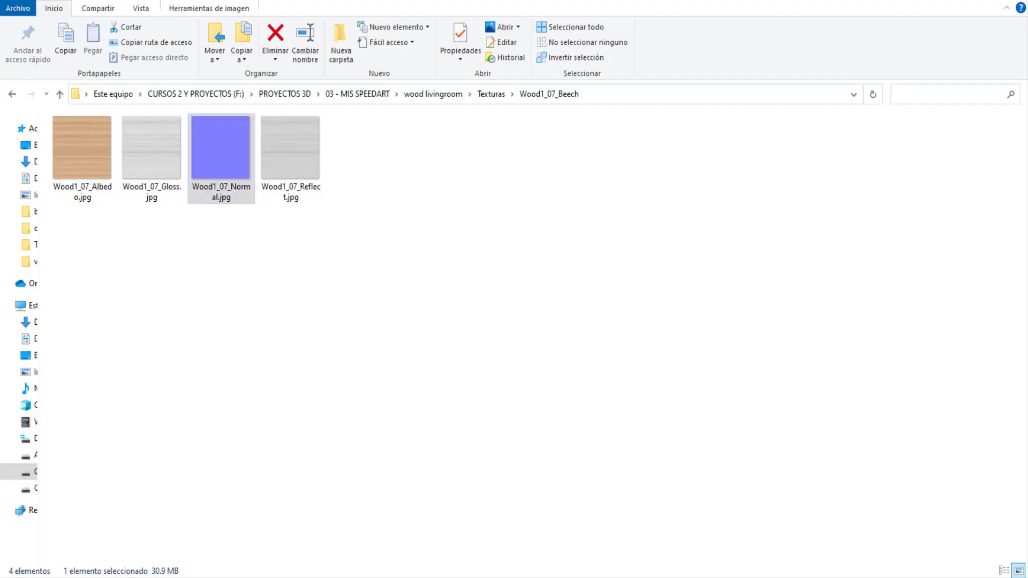
left_click_drag(550, 544, 429, 425)
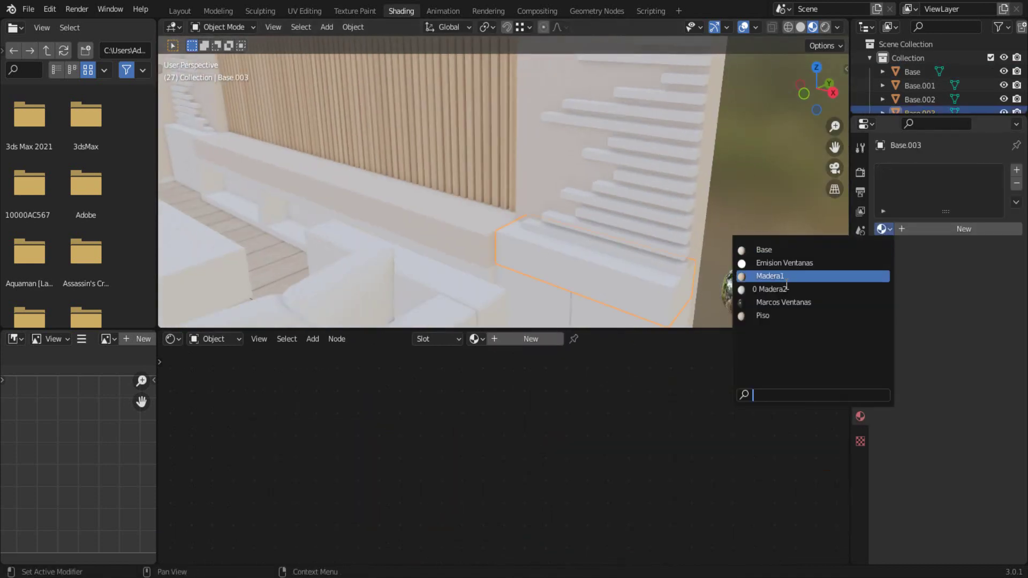
Build the ledge block's Madera2 wood material from Wood1_09 reflect and gloss maps
left_click(771, 289)
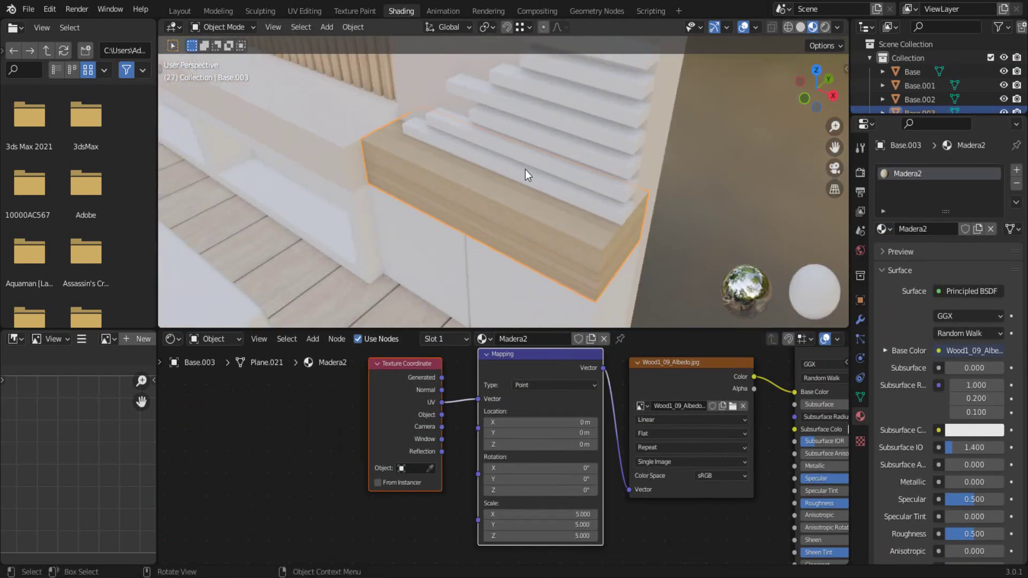
middle_click_drag(525, 170, 475, 189)
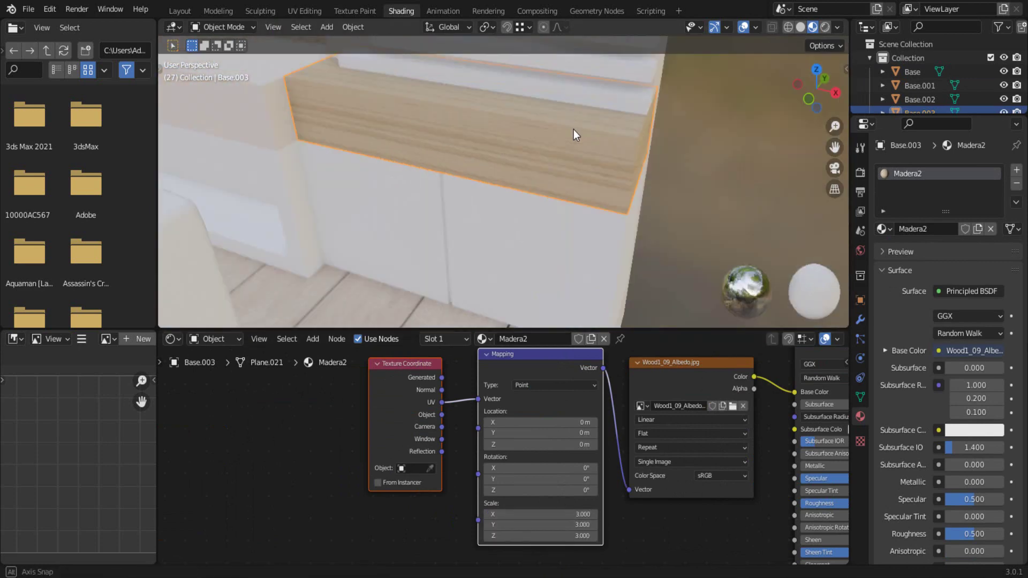
scroll(574, 400, "down", 3)
left_click(390, 127)
left_click_drag(558, 390, 541, 377)
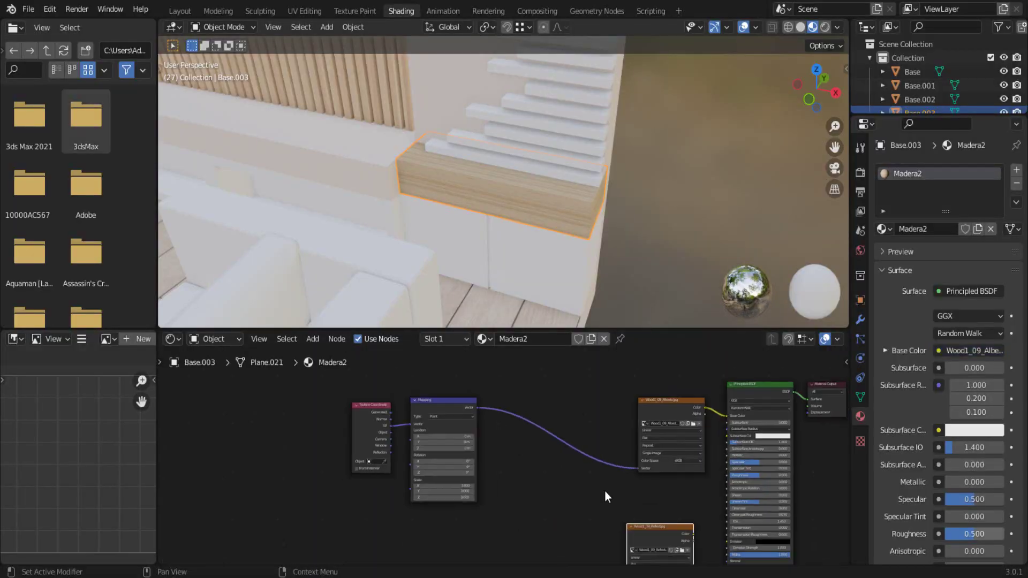
left_click_drag(548, 456, 676, 410)
scroll(676, 410, "down", 1)
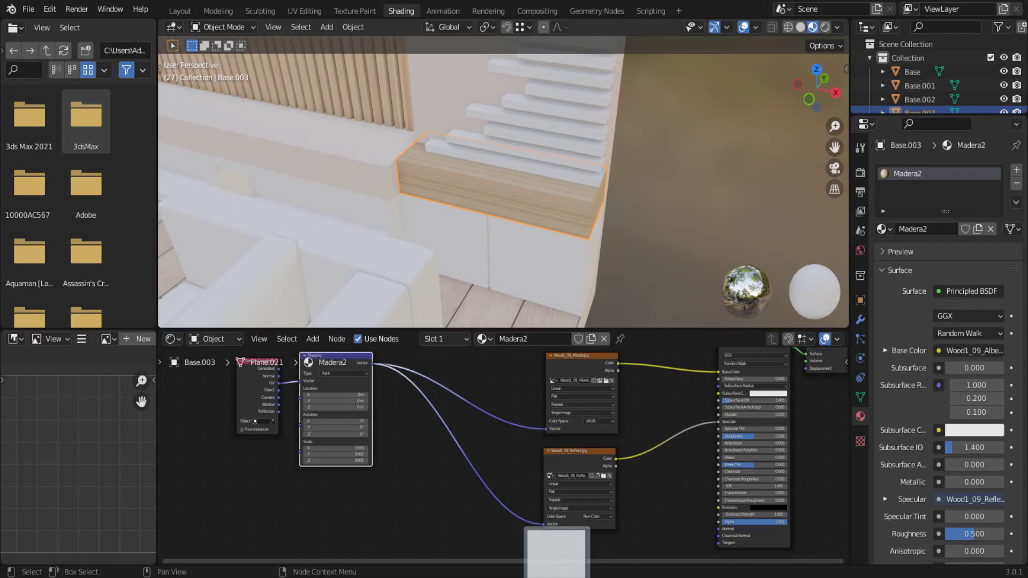
left_click_drag(552, 551, 522, 554)
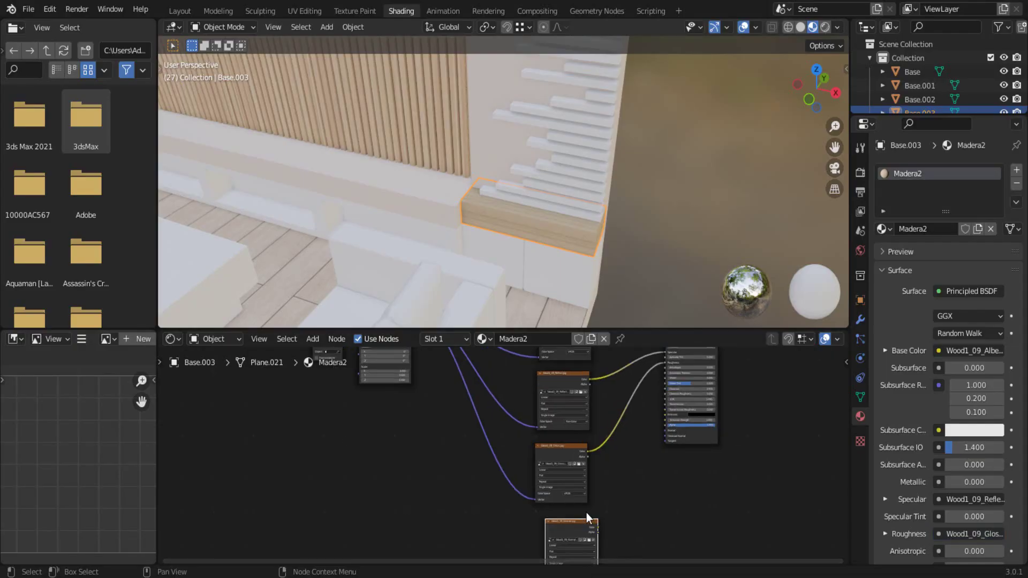
middle_click_drag(468, 446, 482, 410)
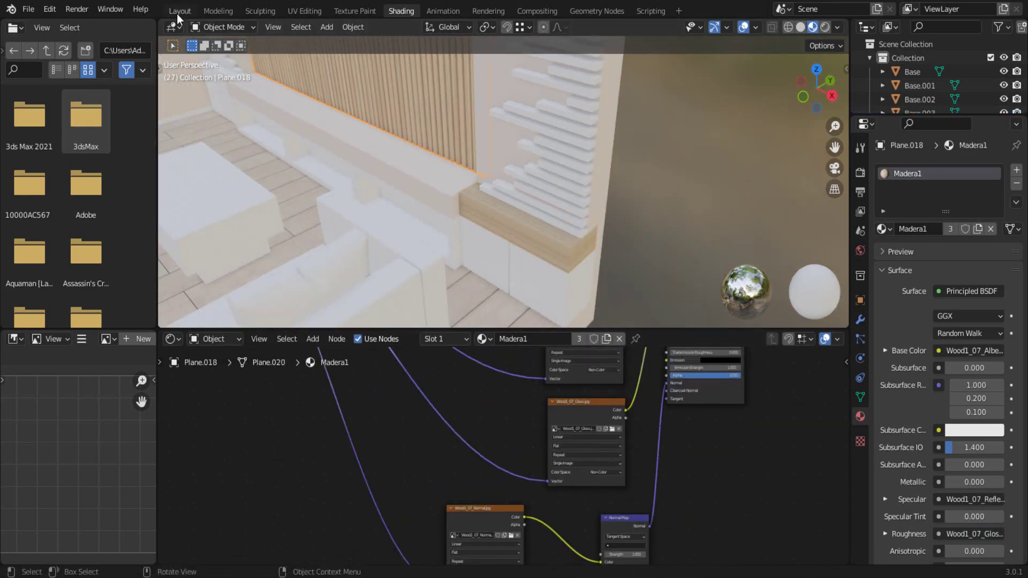
left_click(179, 10)
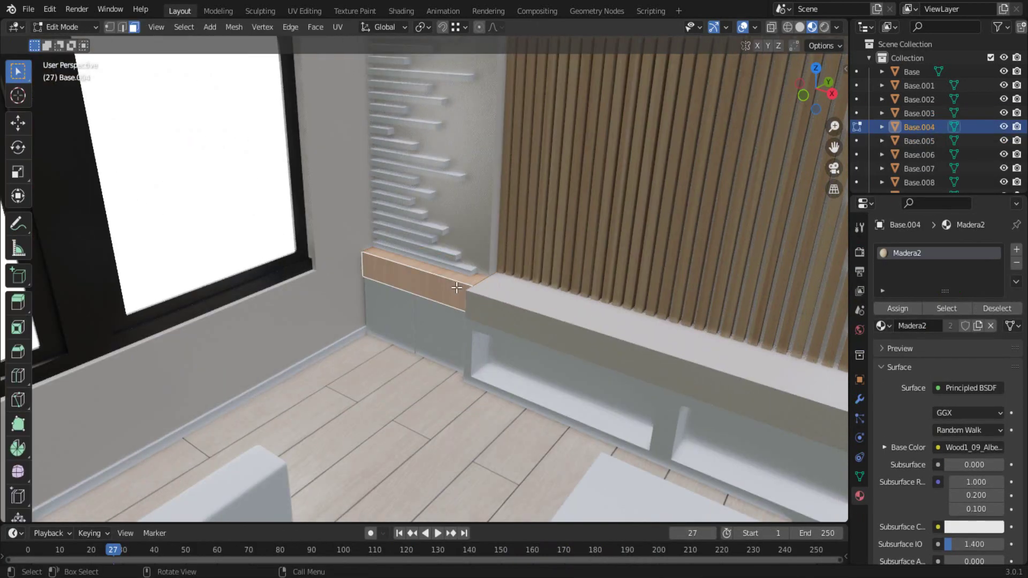
Cube-project the wooden block's UVs and place a copy further along the bench on X
key("u")
left_click(485, 307)
key("Tab")
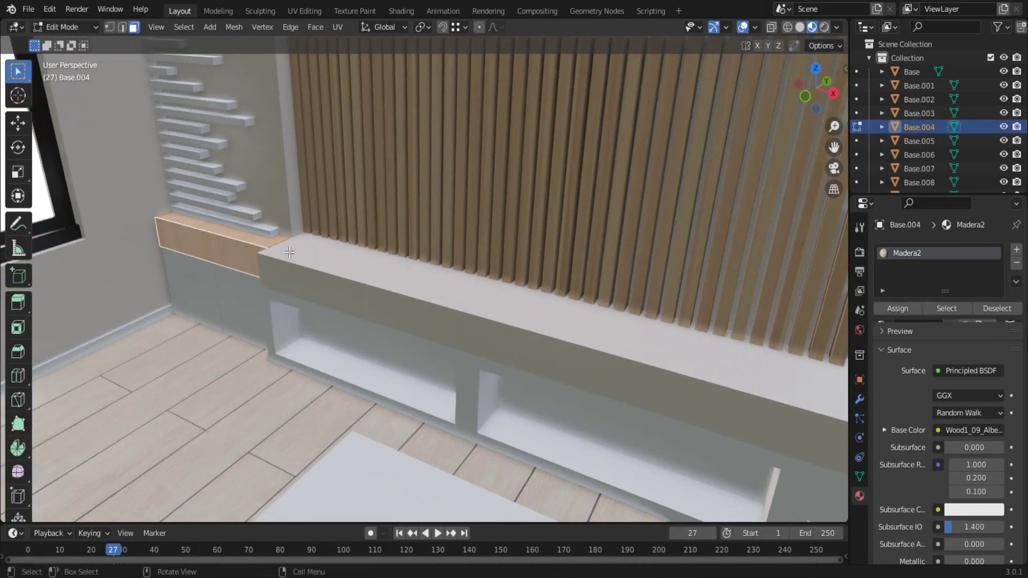
scroll(564, 385, "down", 5)
middle_click_drag(564, 386, 194, 289)
key("g")
key("x")
left_click(482, 316)
Give both slatted wall panels the Madera3 material and shift one panel vertically
scroll(452, 321, "up", 3)
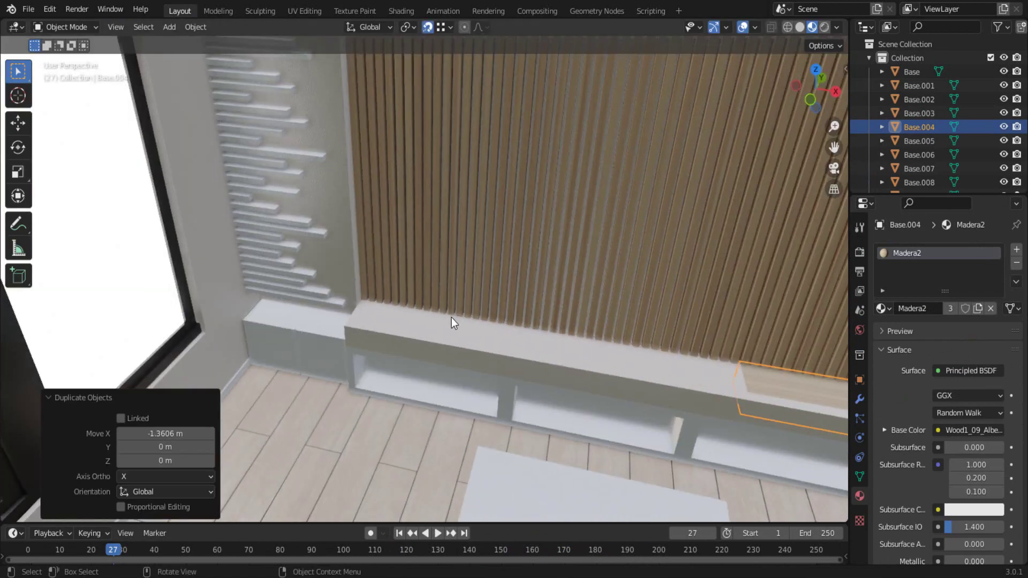
middle_click_drag(452, 321, 607, 255)
left_click(608, 255)
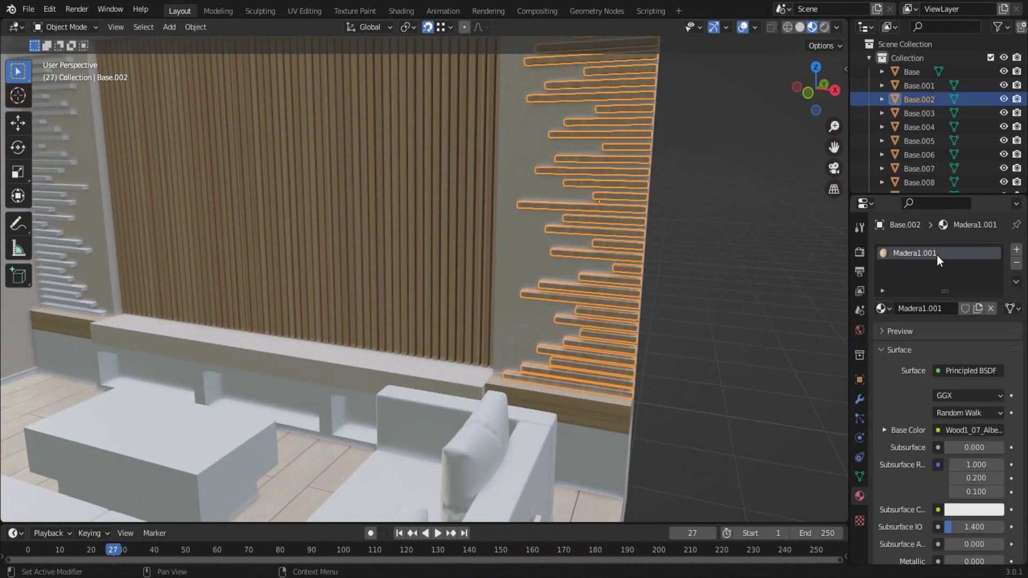
key("Return")
left_click(401, 11)
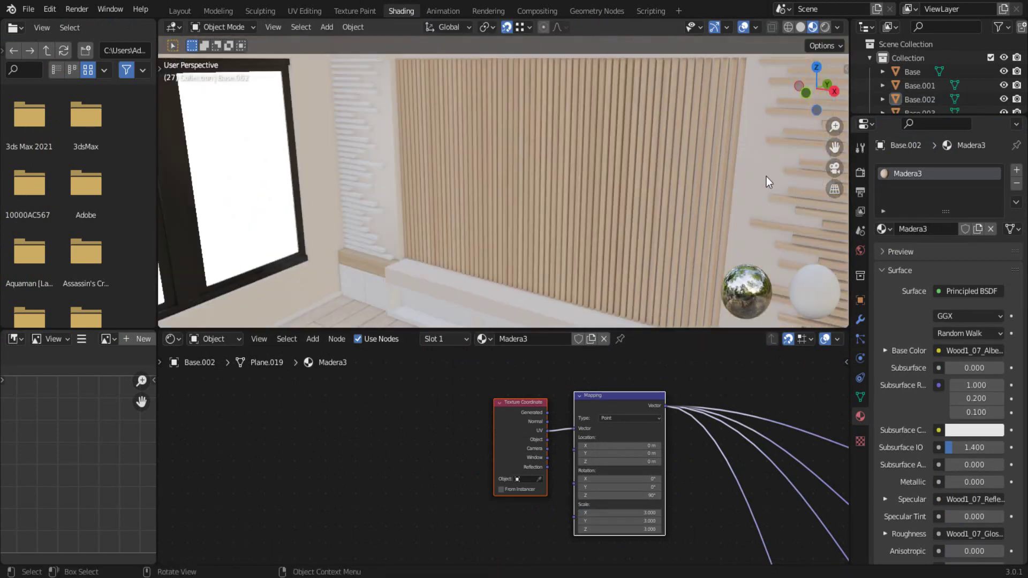
left_click(827, 246)
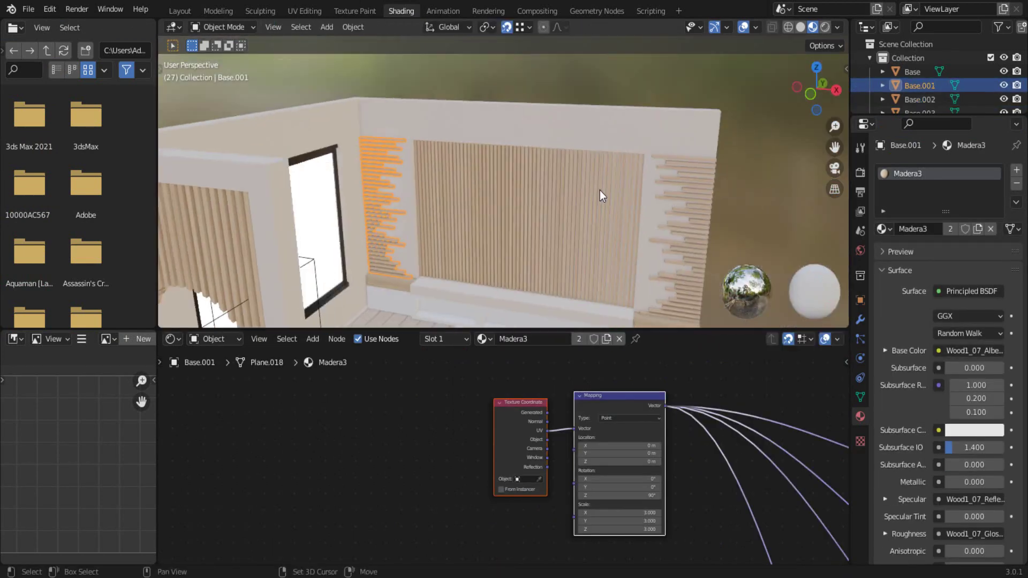
key("g")
key("z")
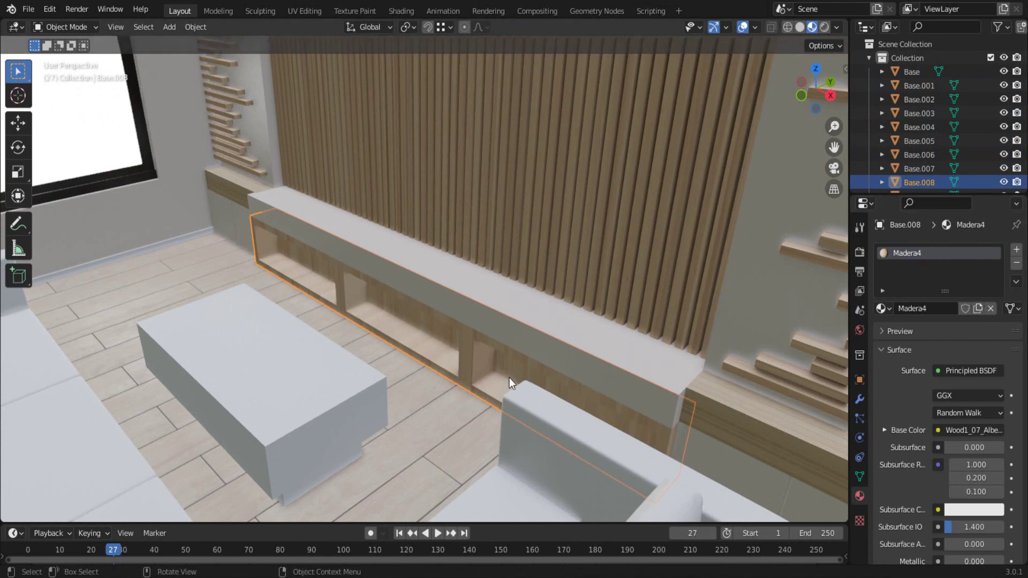
Name the bench shelf's material Madera5 and feed the mapping into its gloss texture
key("KP_Divide")
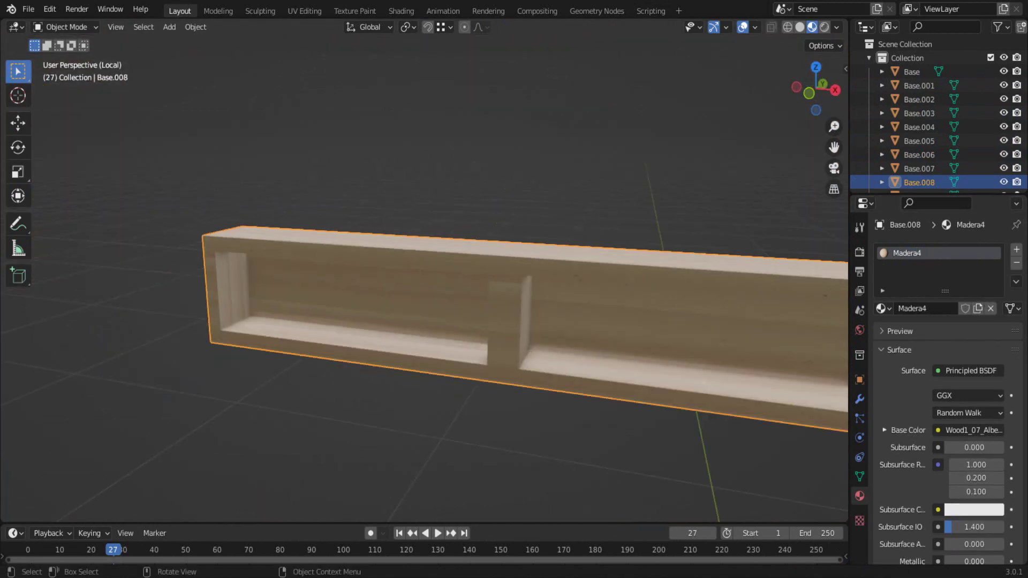
left_click(401, 10)
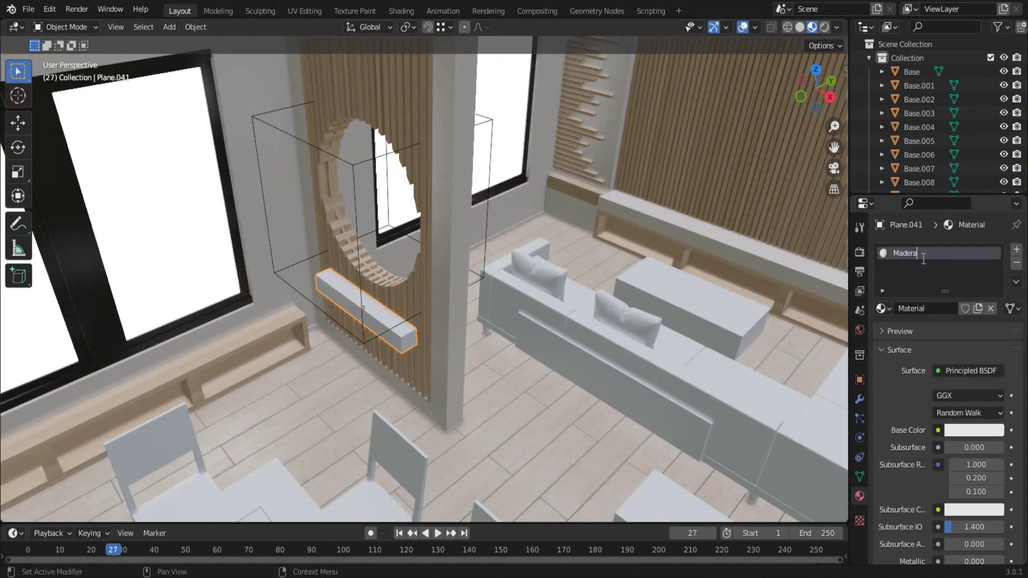
type("5")
left_click(400, 10)
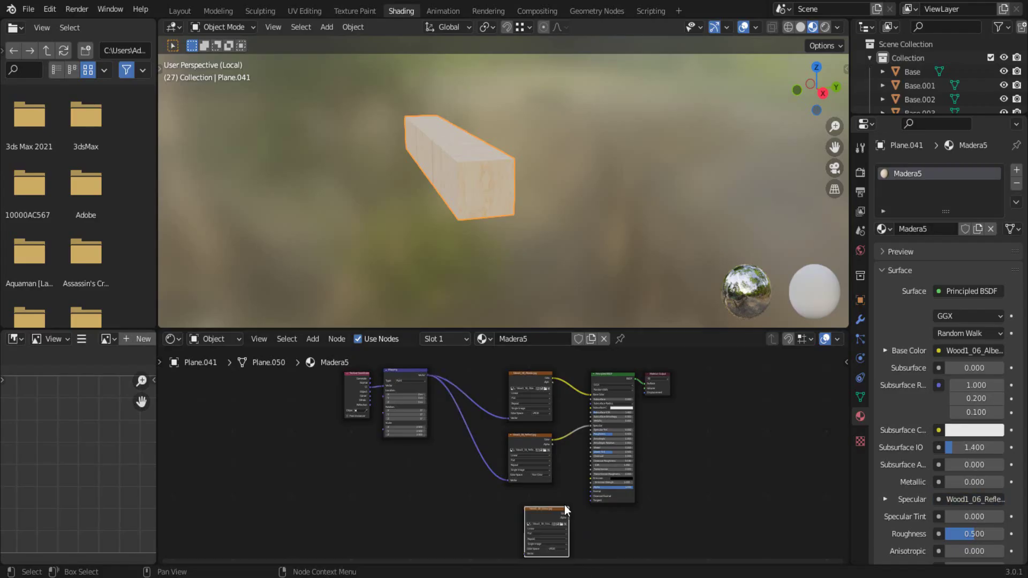
left_click(481, 532)
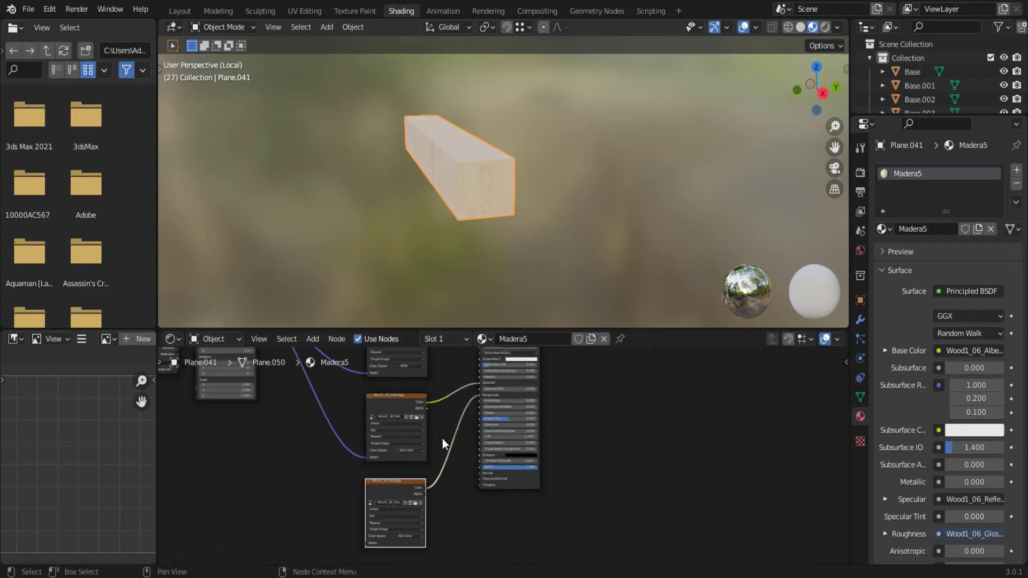
left_click_drag(447, 513, 477, 526)
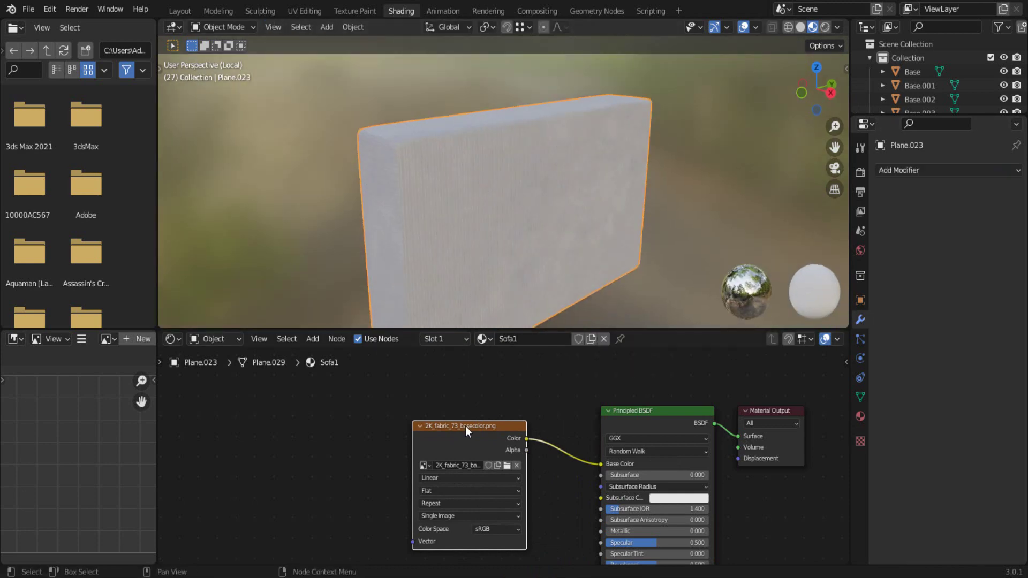
Add a ColorRamp, a Non-Color roughness image and a normal texture through a Normal Map node
middle_click_drag(428, 310, 442, 245)
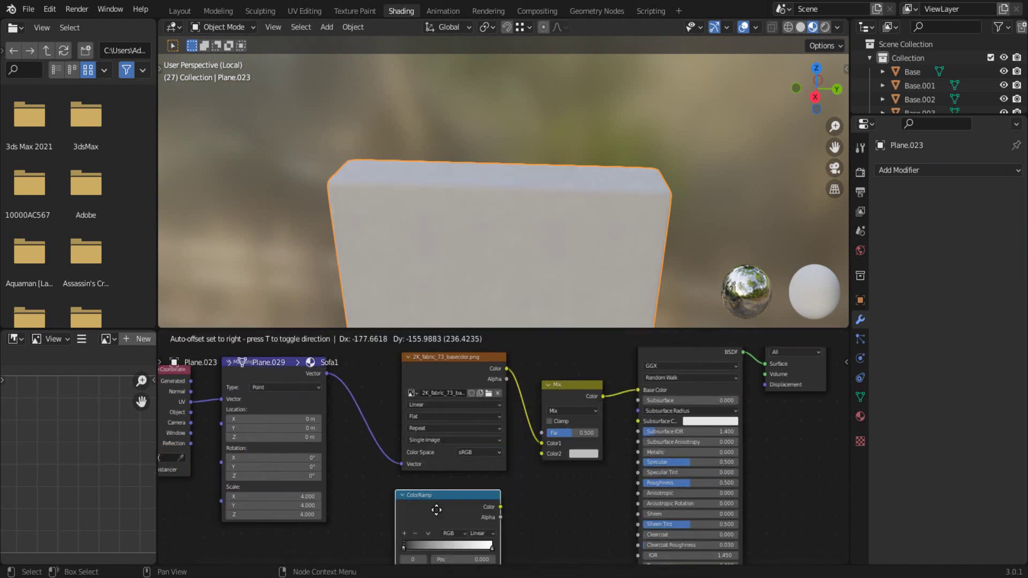
left_click(436, 510)
left_click(454, 489)
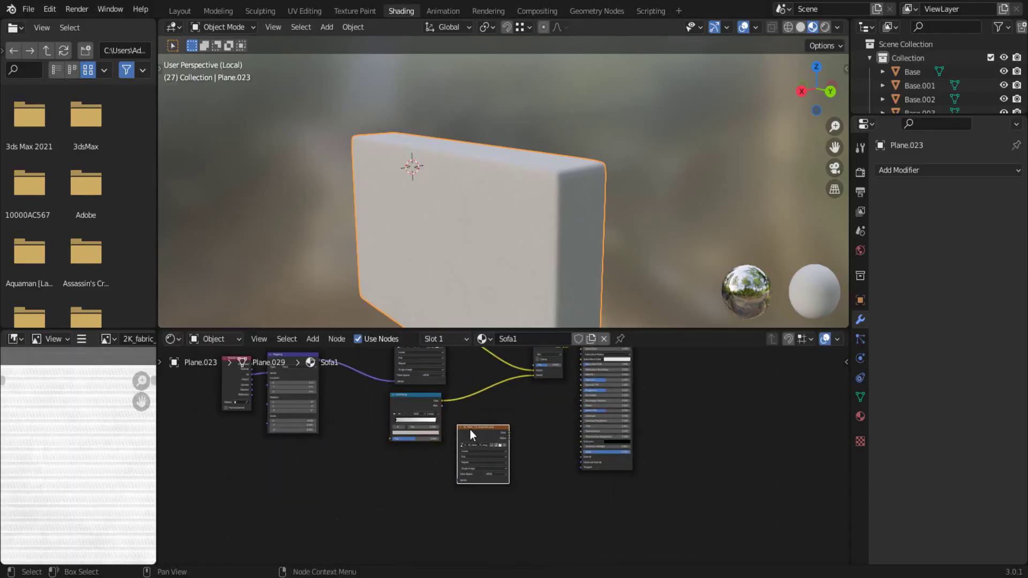
left_click(487, 518)
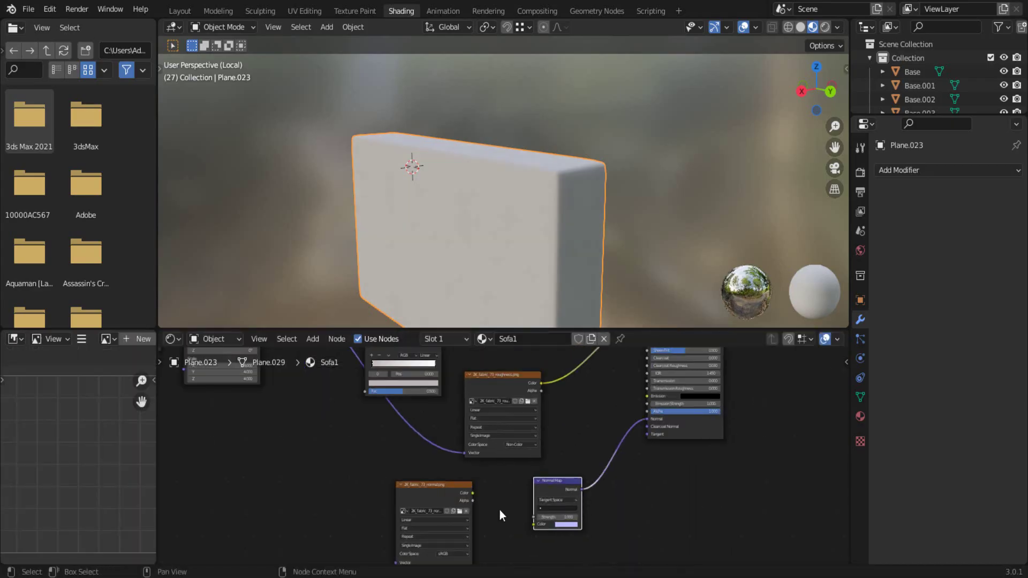
middle_click_drag(482, 299, 464, 197)
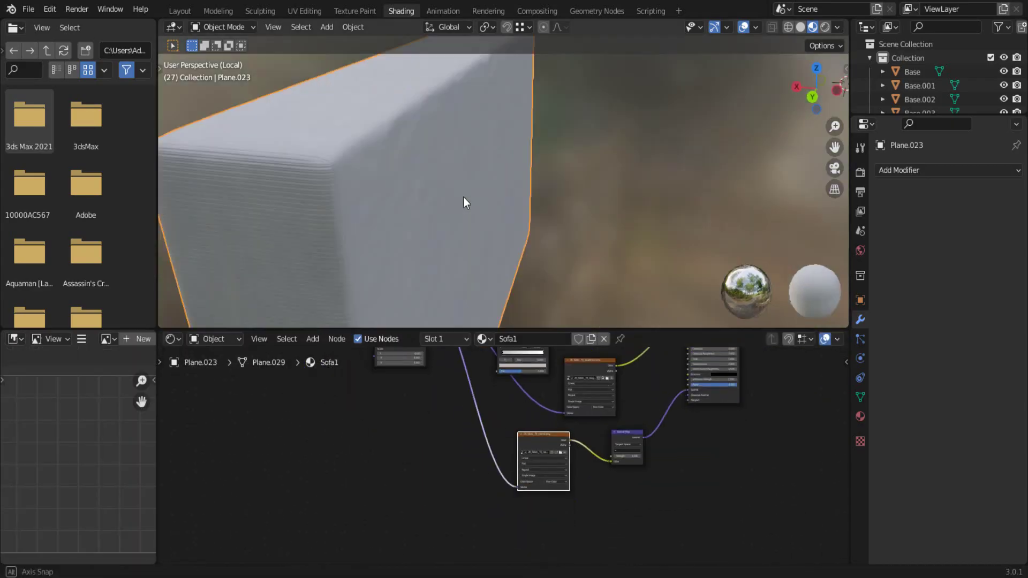
Drive a Displacement node with the Non-Color fabric height image and adjust the ColorRamp stop
left_click_drag(473, 384, 617, 411)
type("dis")
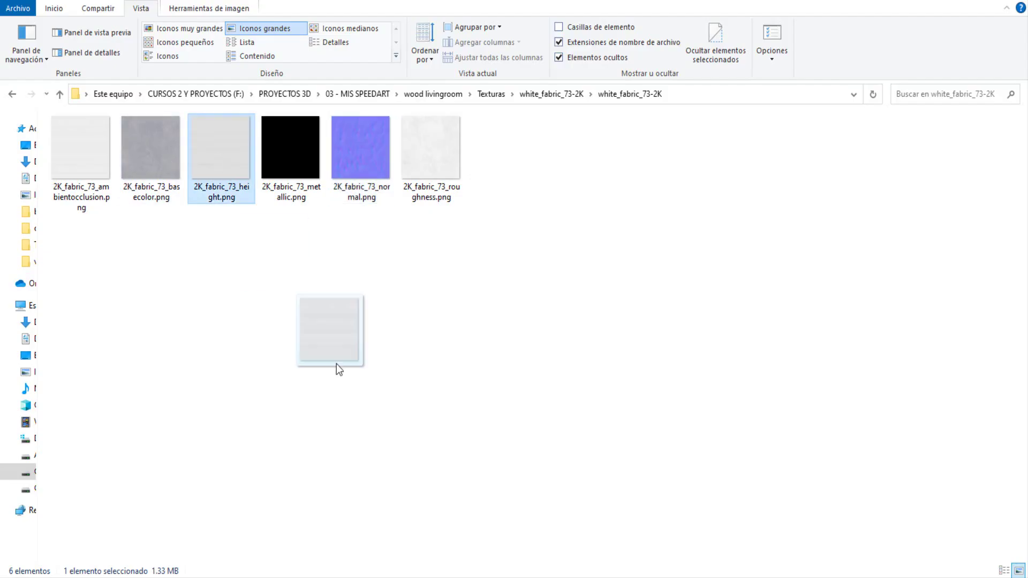
left_click_drag(335, 367, 558, 438)
left_click(545, 488)
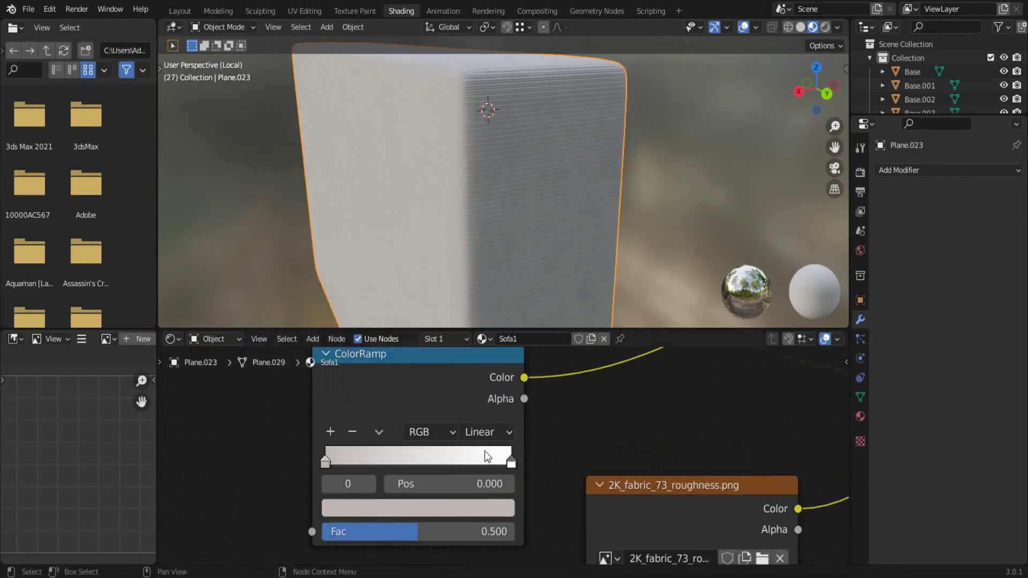
left_click(500, 455)
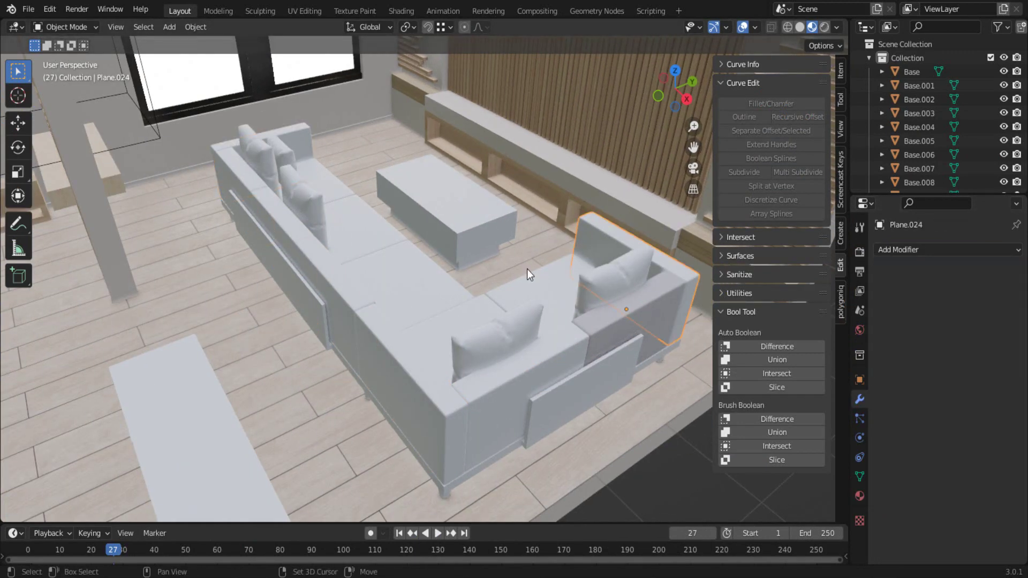
Copy the active sofa piece's modifiers onto the other selected sofa parts
key("ctrl+l")
left_click(615, 413)
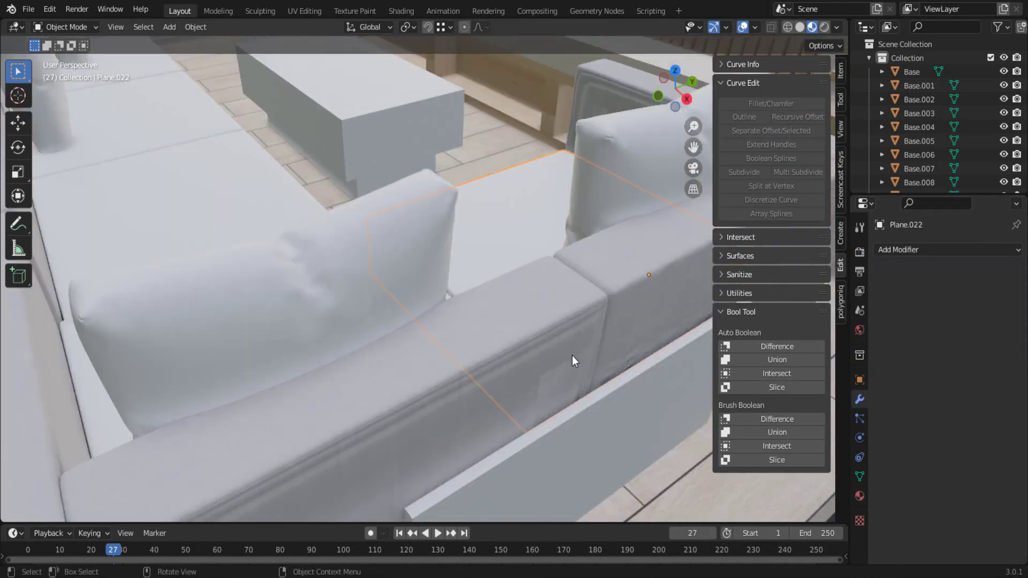
left_click(402, 13)
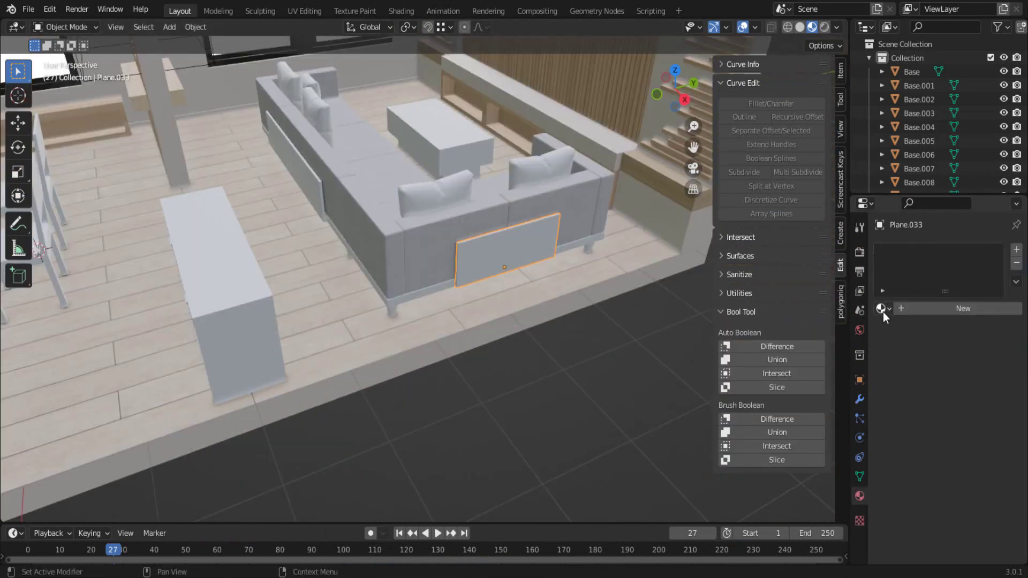
left_click(401, 11)
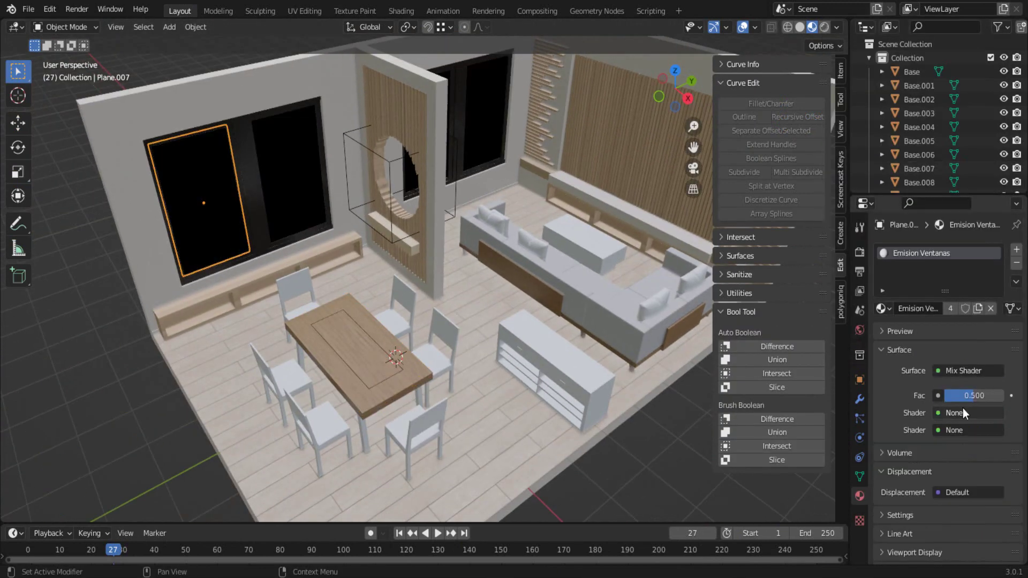
Set the window's Mix Shader to blend Glass BSDF with Transparent BSDF
left_click(872, 351)
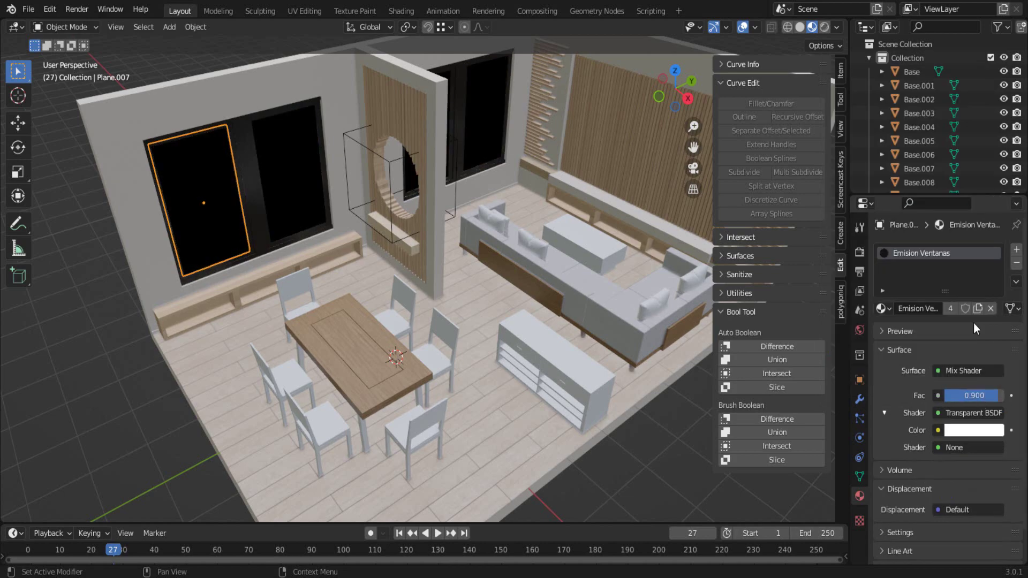
left_click(823, 27)
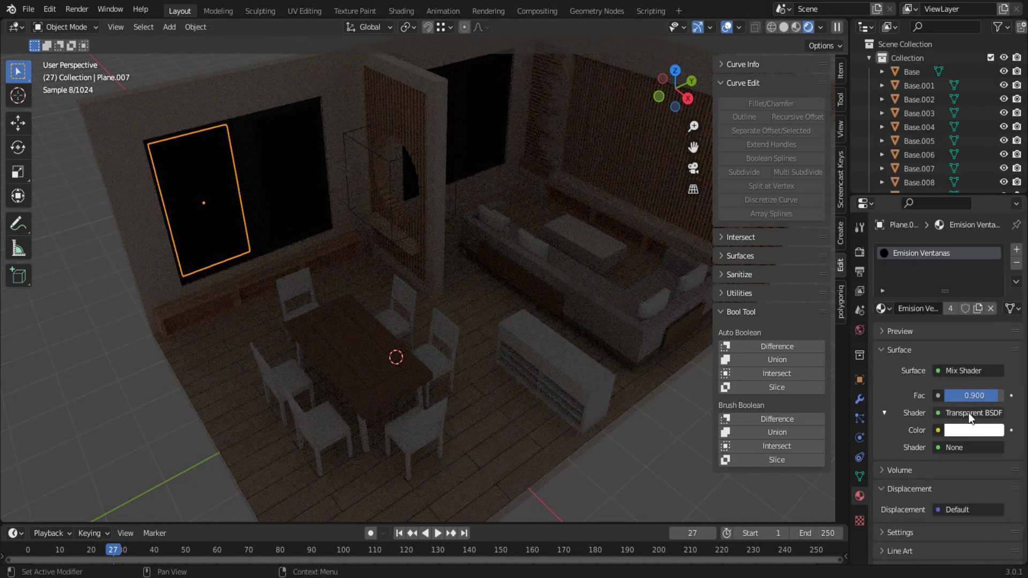
left_click(971, 418)
left_click(931, 229)
left_click(969, 516)
left_click(921, 455)
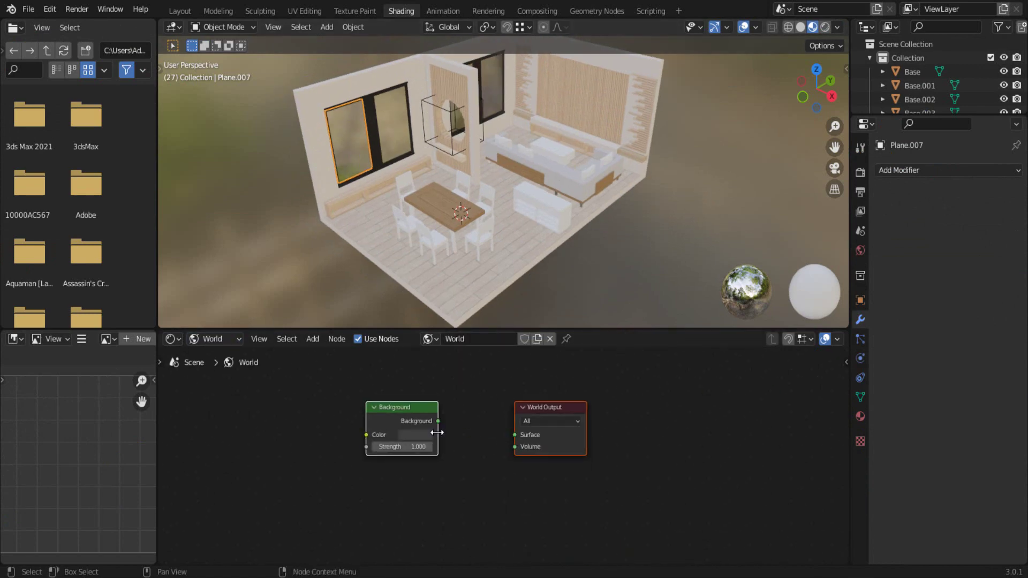
Add an Environment Texture to the World, then frame the cabinet for material linking
type("envi")
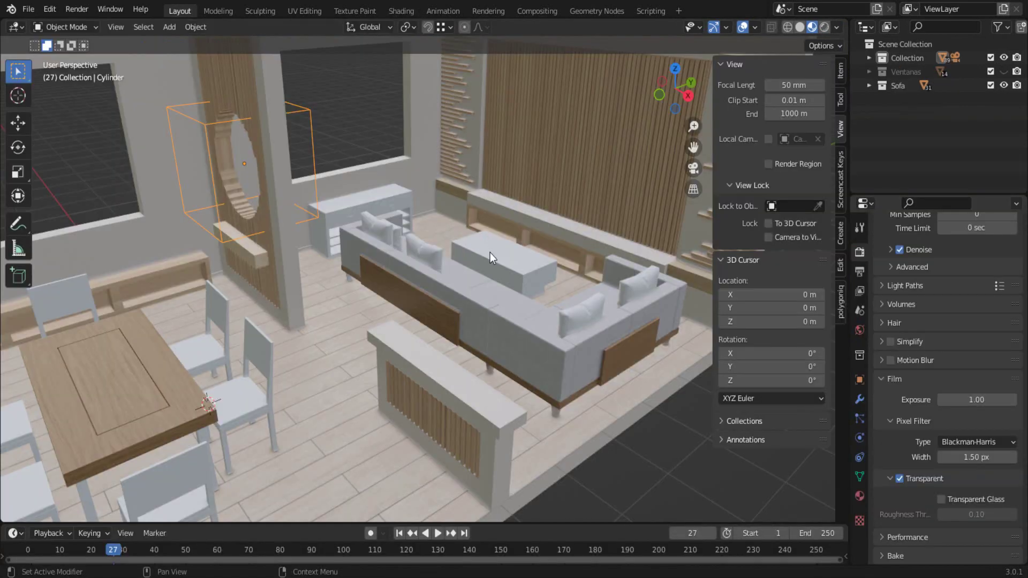
left_click(369, 198)
key("KP_Decimal")
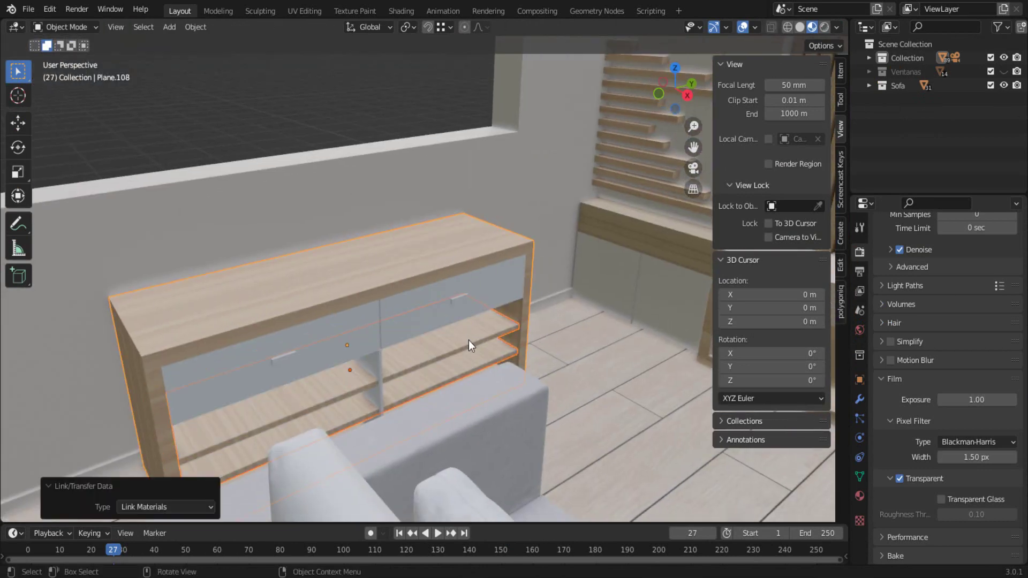
key("ctrl+l")
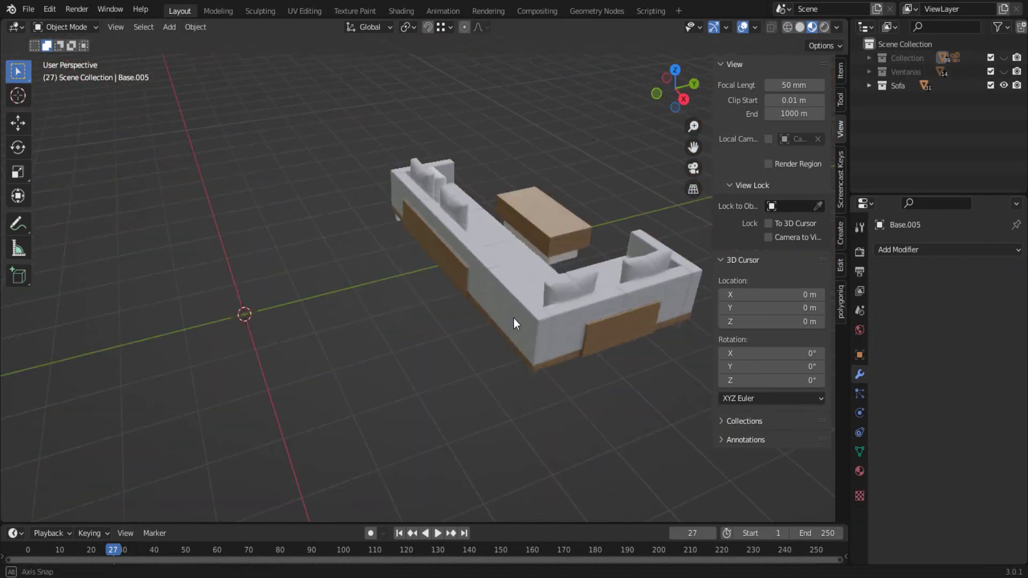
Colour the sofa cushions pink and dark grey-brown, then select the dining table with a chair
left_click(859, 472)
left_click(966, 410)
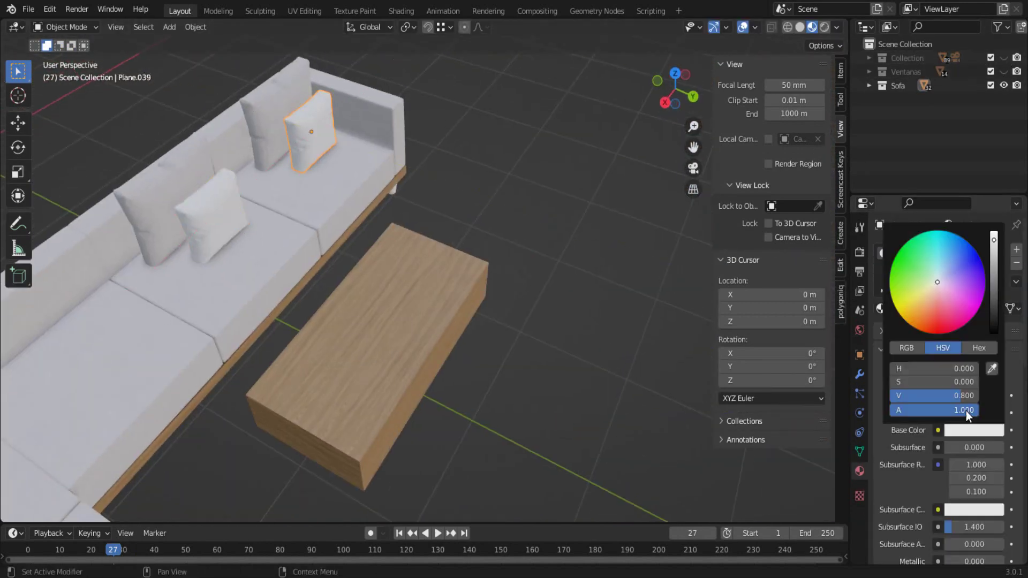
key("Return")
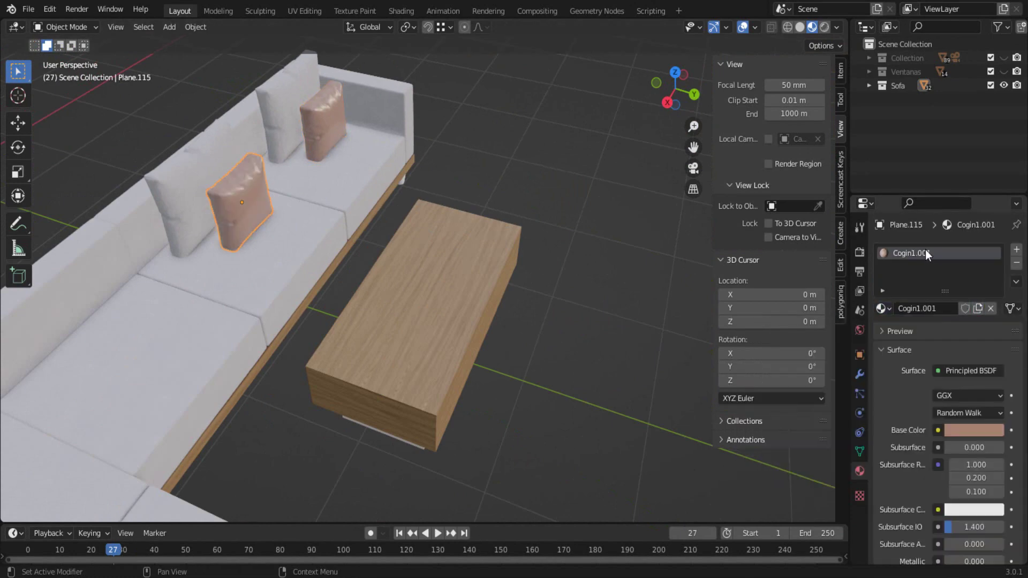
key("Return")
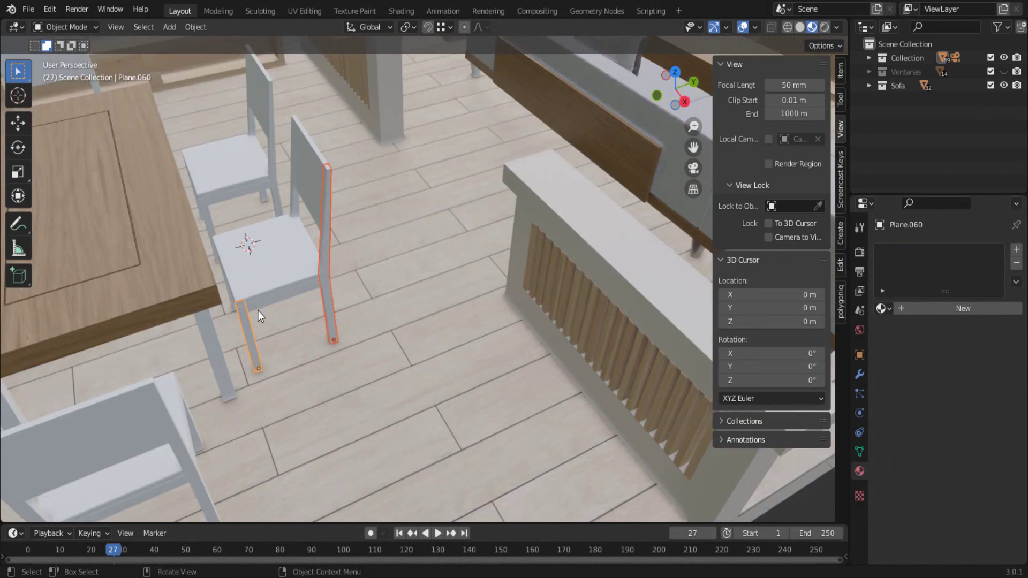
left_click(131, 279, "shift")
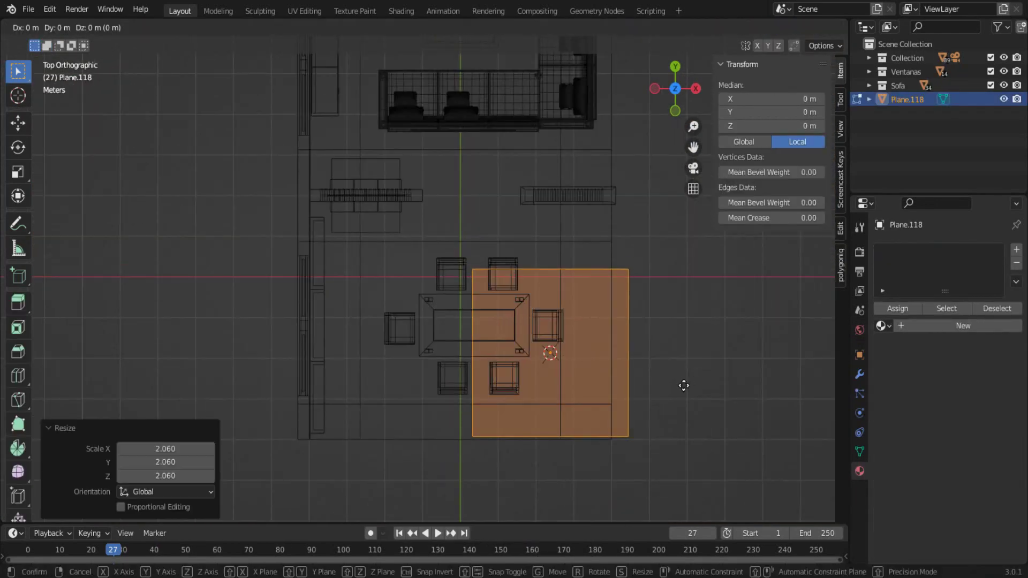
Drop the new plane into position and add a single-vertex object
left_click(608, 364)
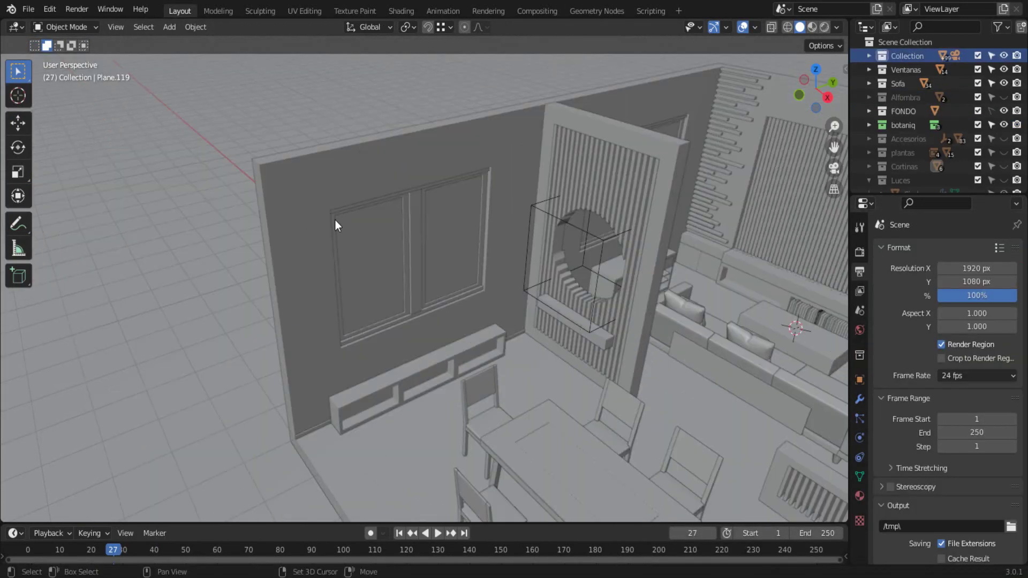
left_click(588, 271)
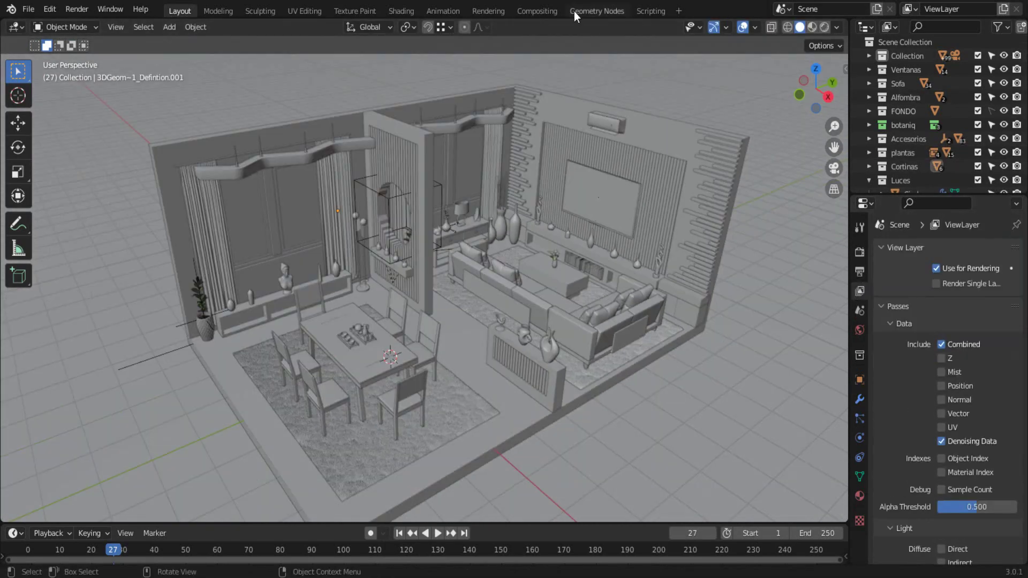
Render frame 27 of the furnished living/dining room to an image with F12
key("F12")
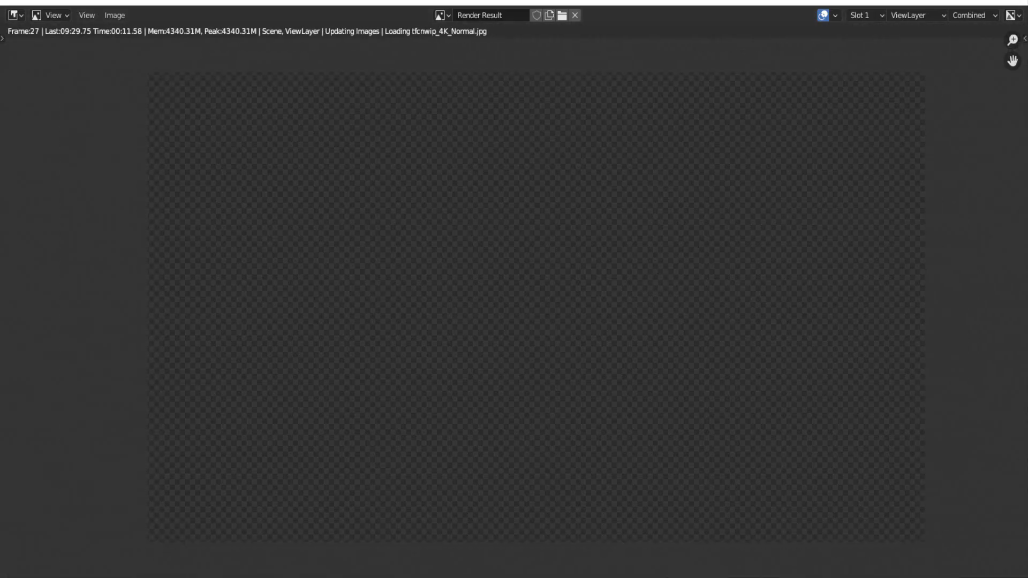